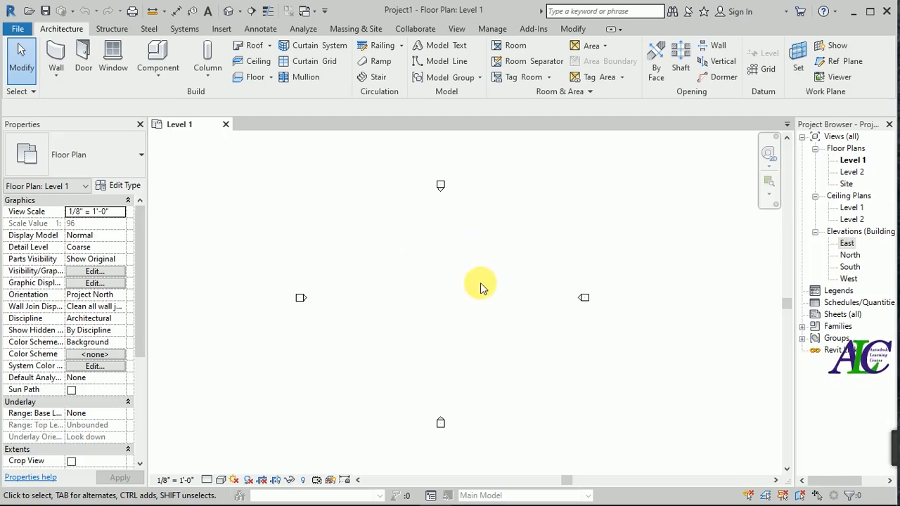
Set the project's length units to millimeters with 0 decimal places.
key("u")
key("n")
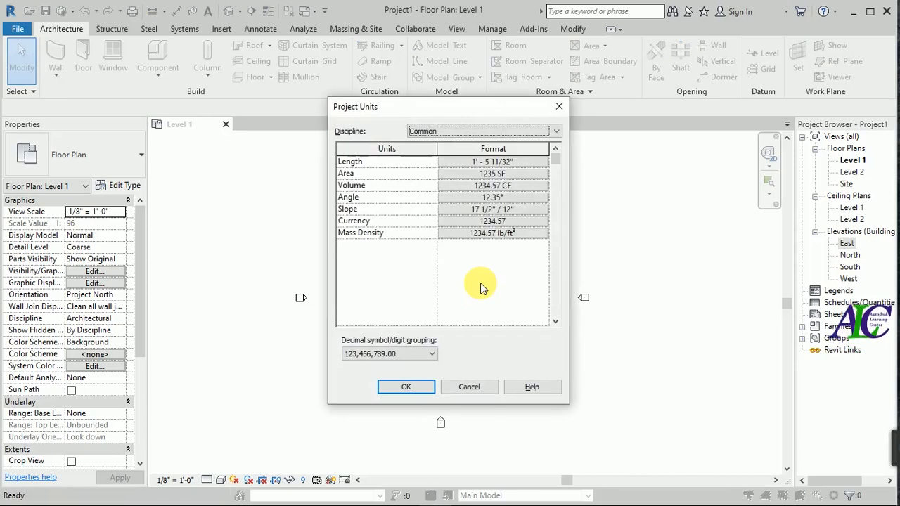
left_click(514, 169)
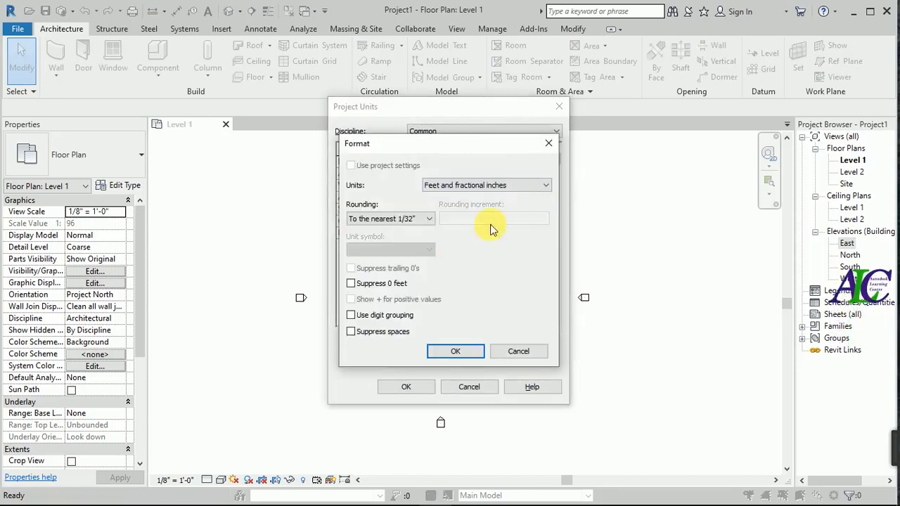
left_click(533, 188)
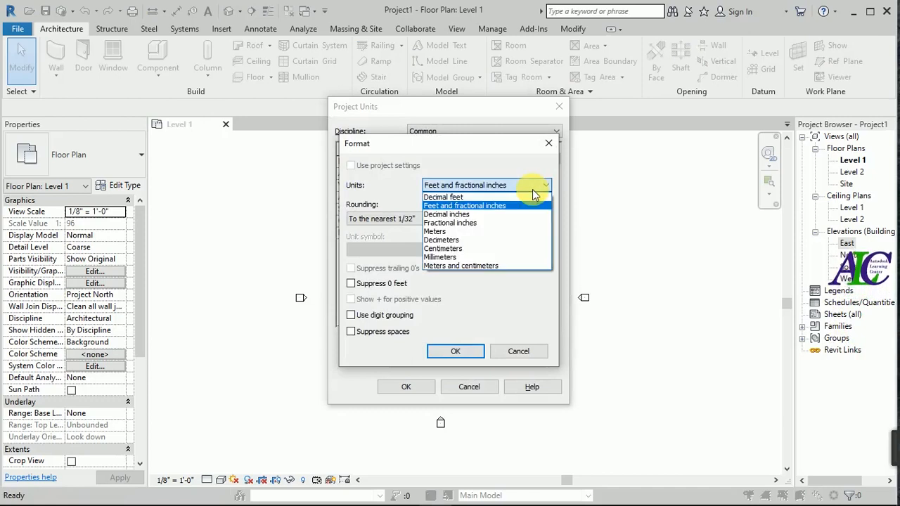
left_click(497, 257)
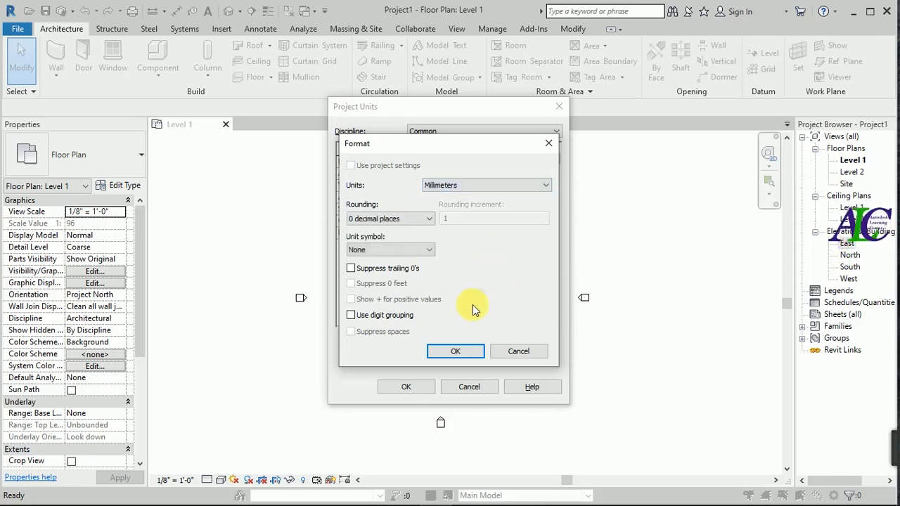
left_click(458, 349)
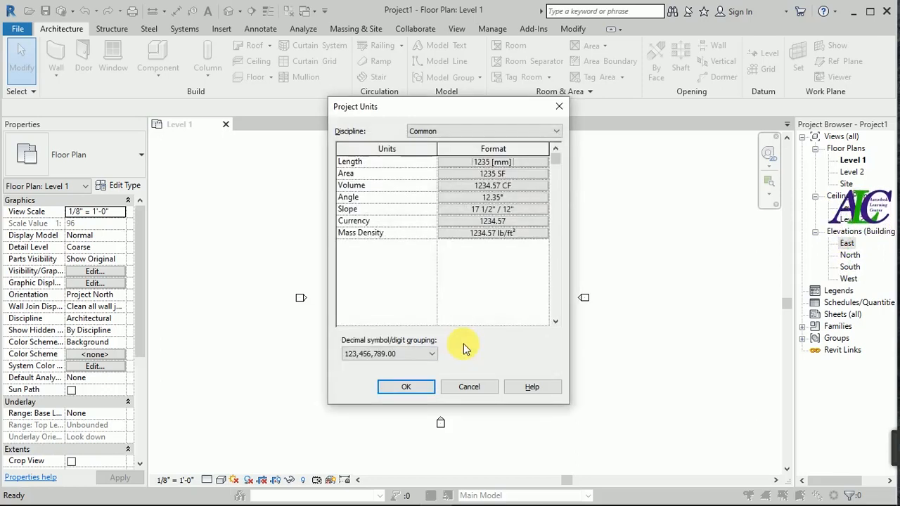
Set the project's area units to square meters with the m² symbol.
left_click(535, 176)
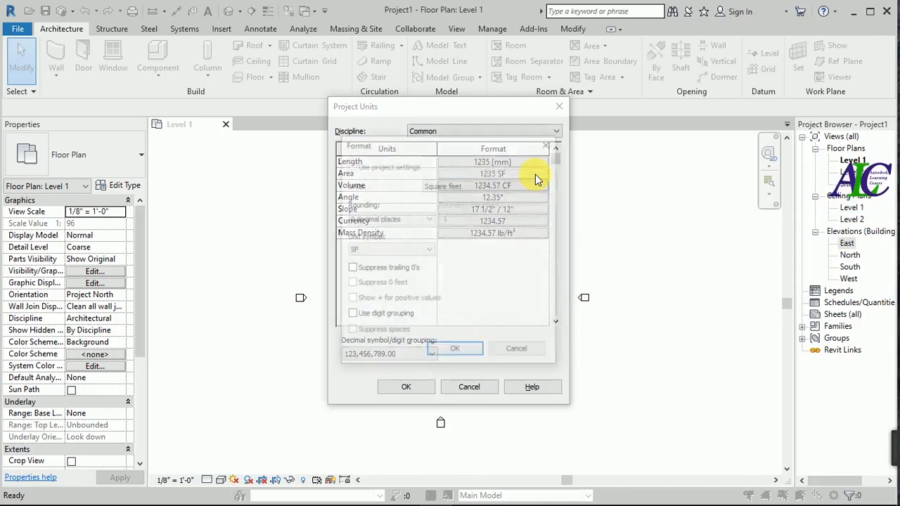
left_click(529, 185)
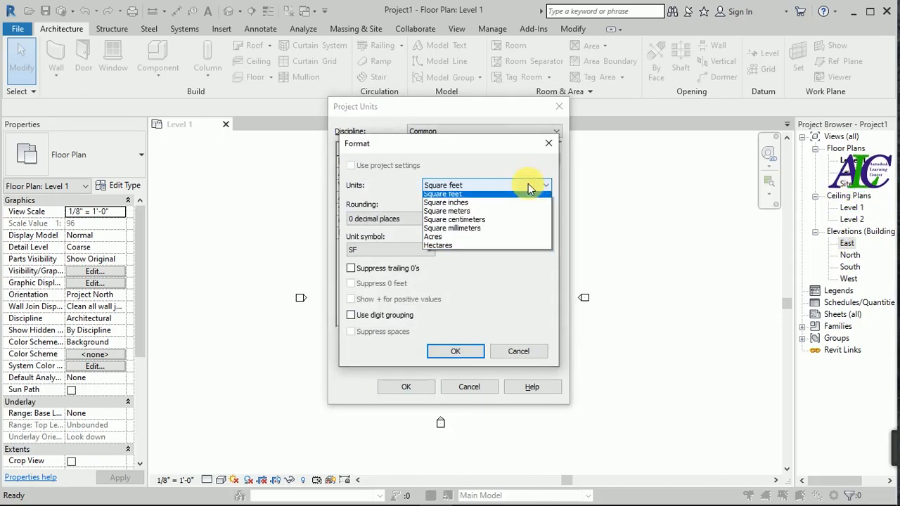
left_click(503, 215)
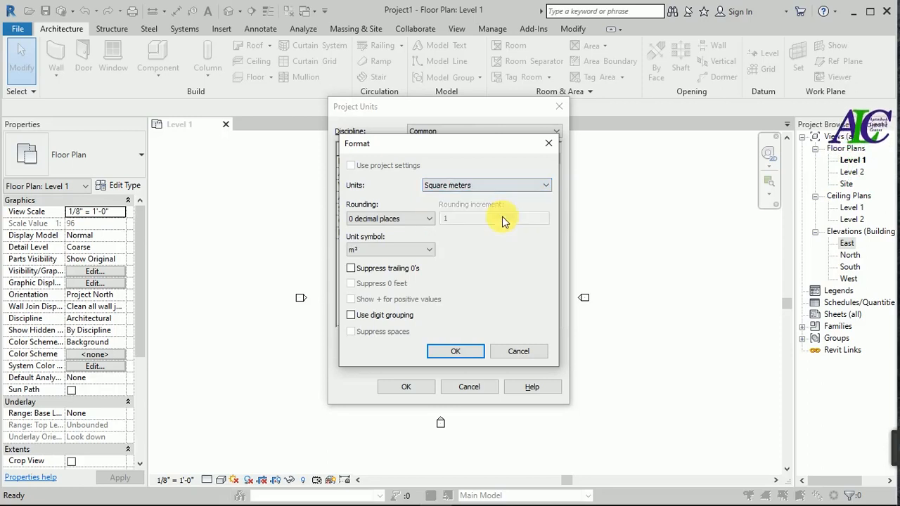
left_click(451, 351)
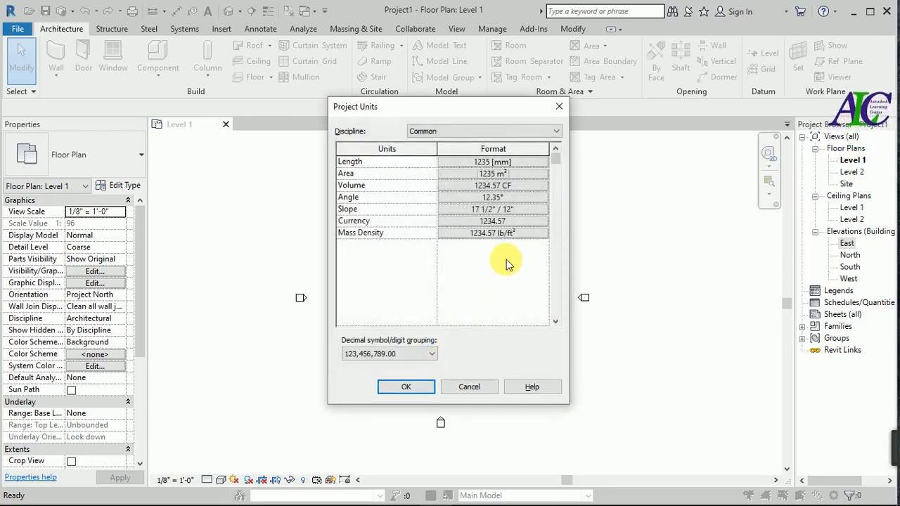
Set the project's volume units to cubic meters with 2 decimal places and apply the project units.
left_click(535, 187)
left_click(536, 185)
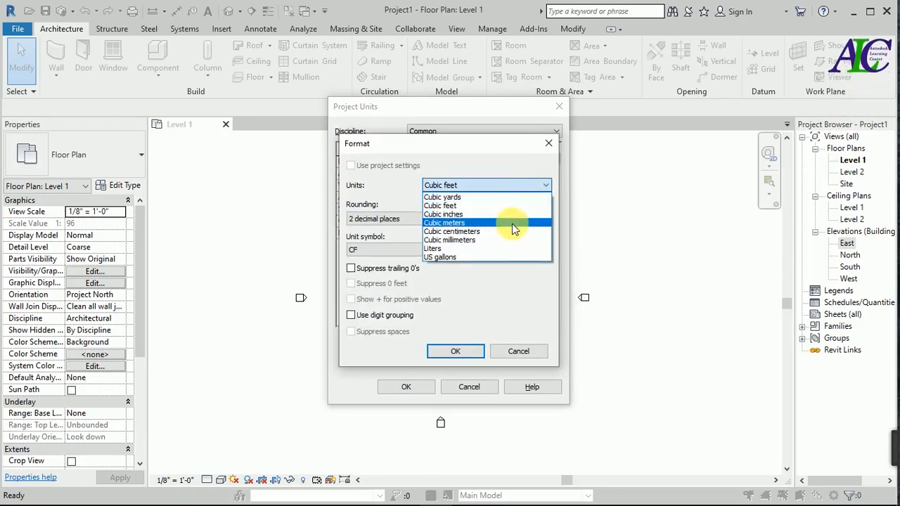
left_click(513, 224)
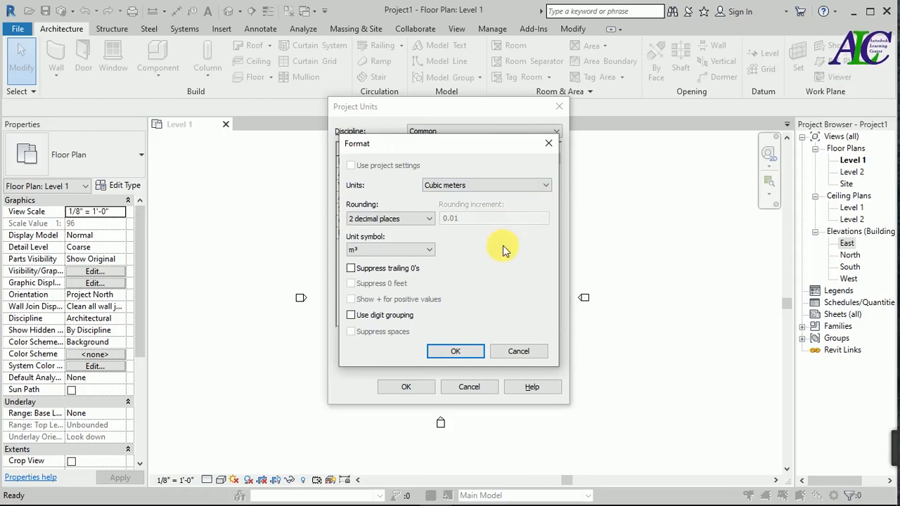
left_click(468, 351)
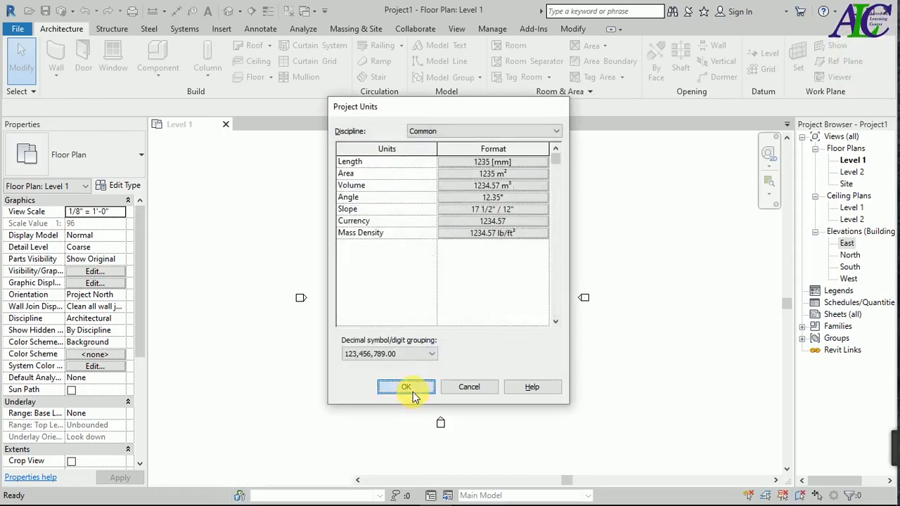
left_click(406, 387)
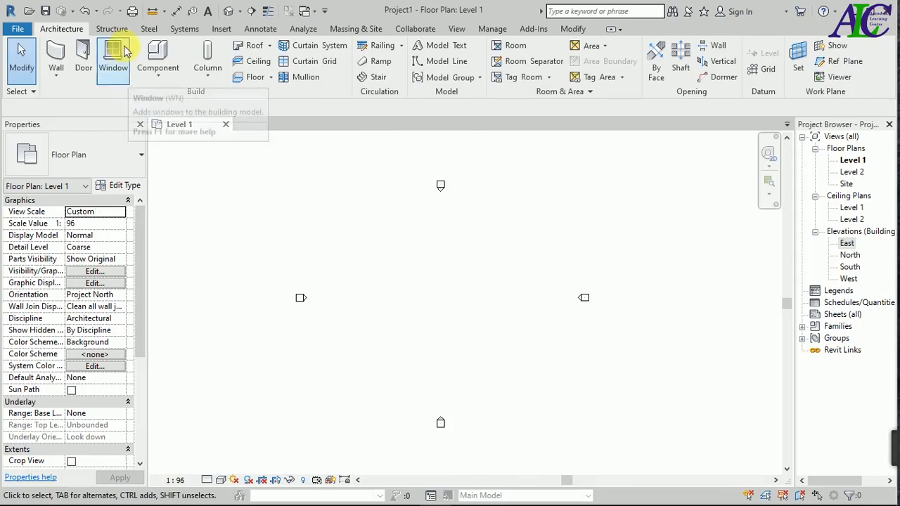
Import the CAD drawing Mini Supermarket.dwg from the Desktop at Level 1 with origin-to-origin positioning.
left_click(218, 29)
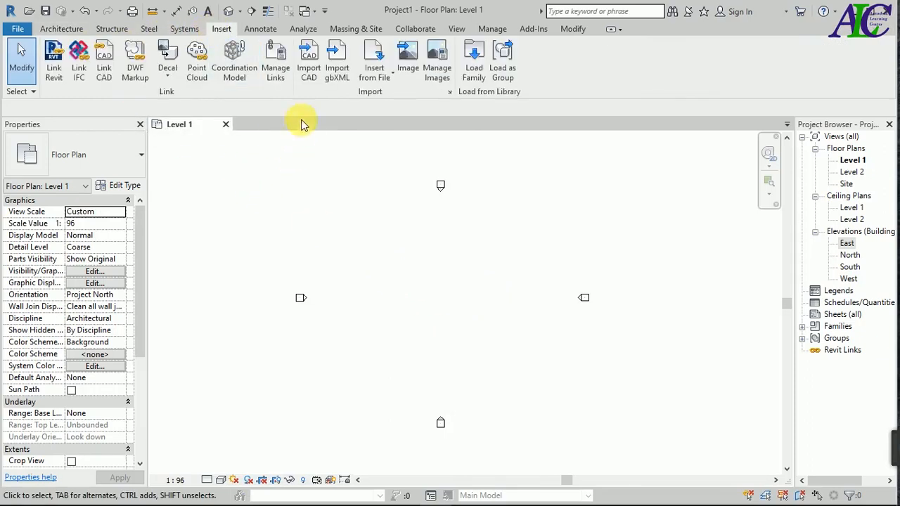
left_click(309, 67)
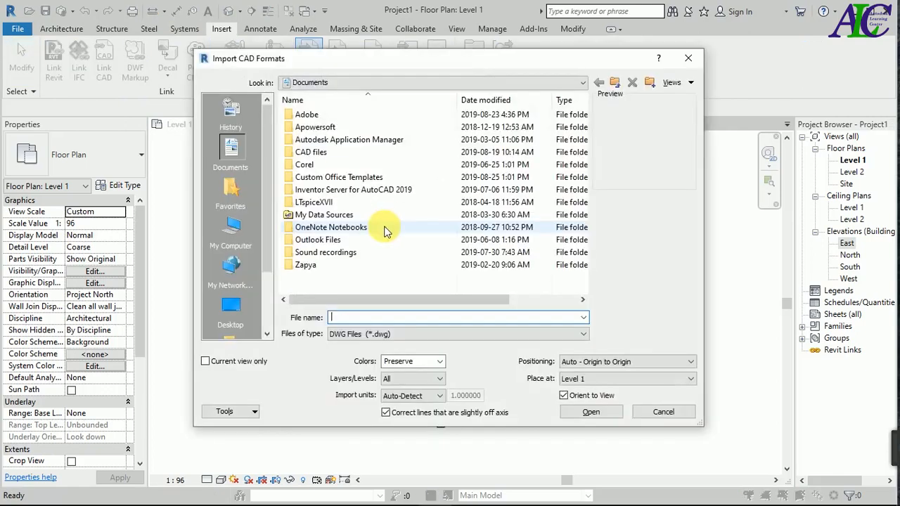
left_click(231, 225)
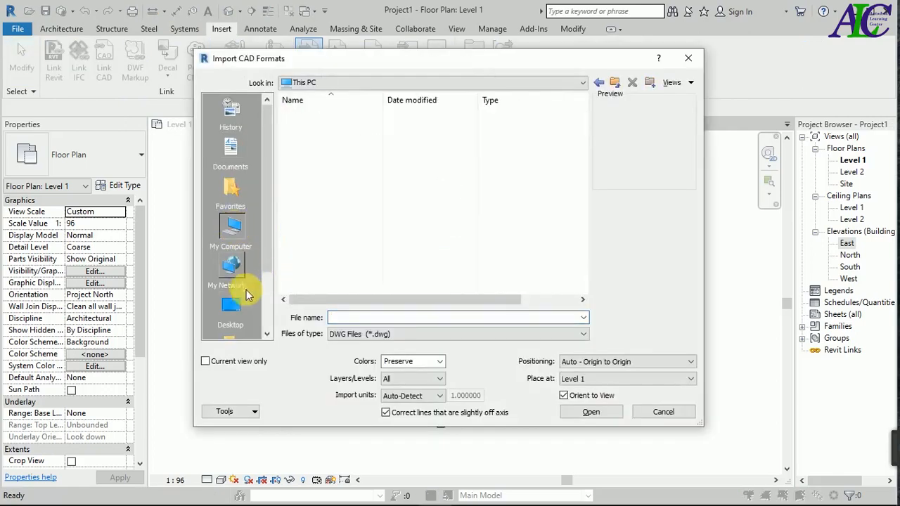
left_click(235, 311)
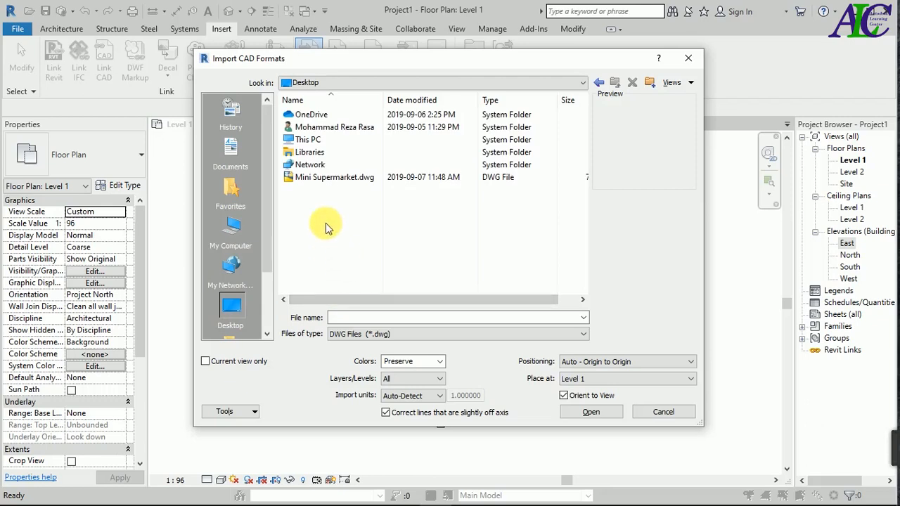
left_click(316, 178)
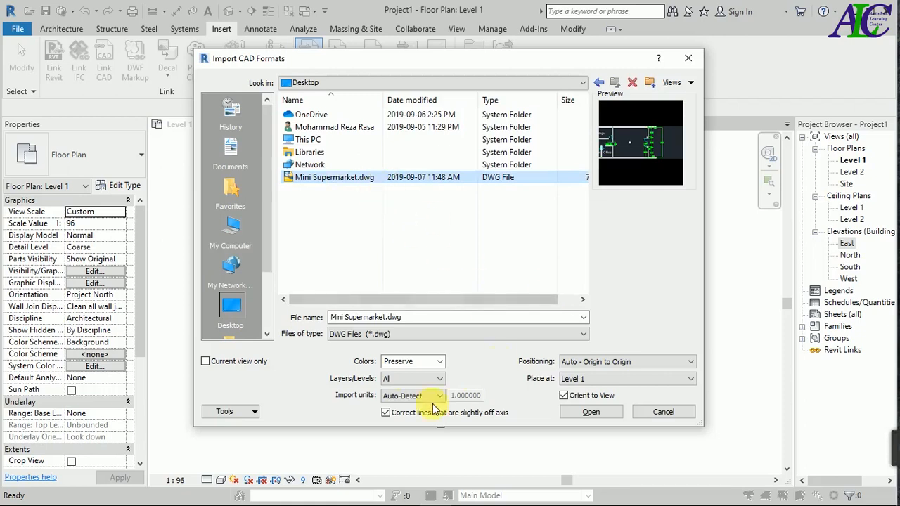
left_click(575, 415)
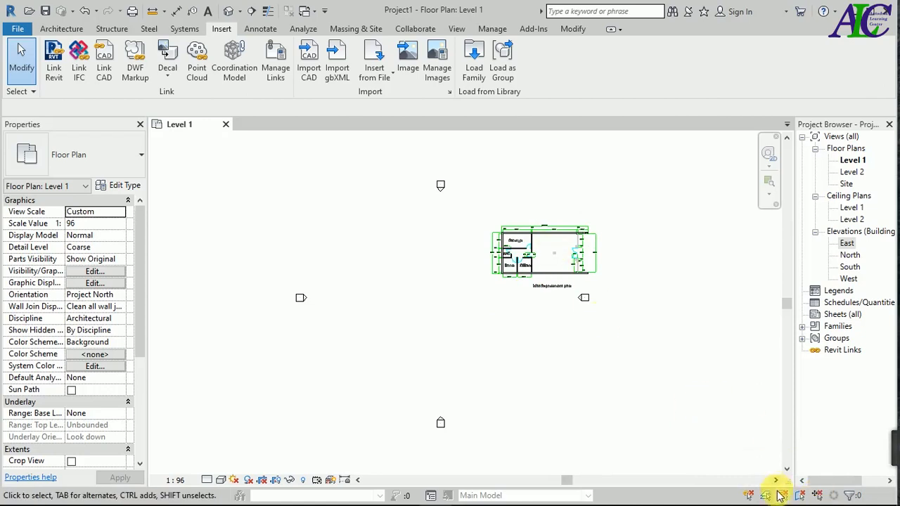
Move the imported Mini Supermarket plan to the middle of the area between the four elevation markers.
left_click(561, 263)
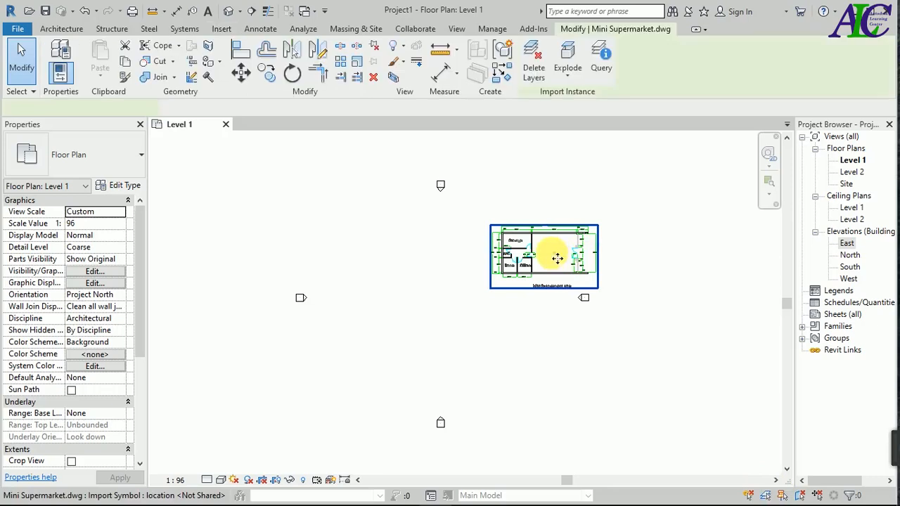
scroll(572, 233, "up", 3)
left_click_drag(488, 306, 324, 349)
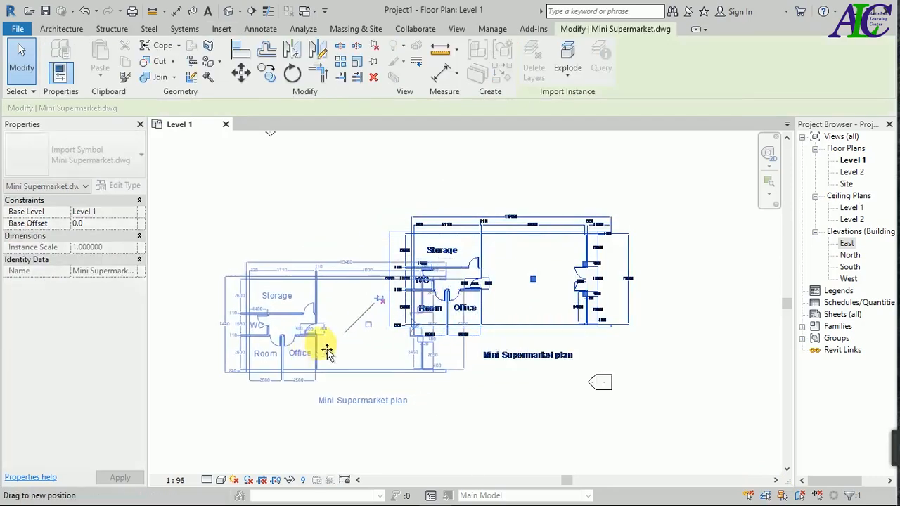
scroll(538, 271, "down", 5)
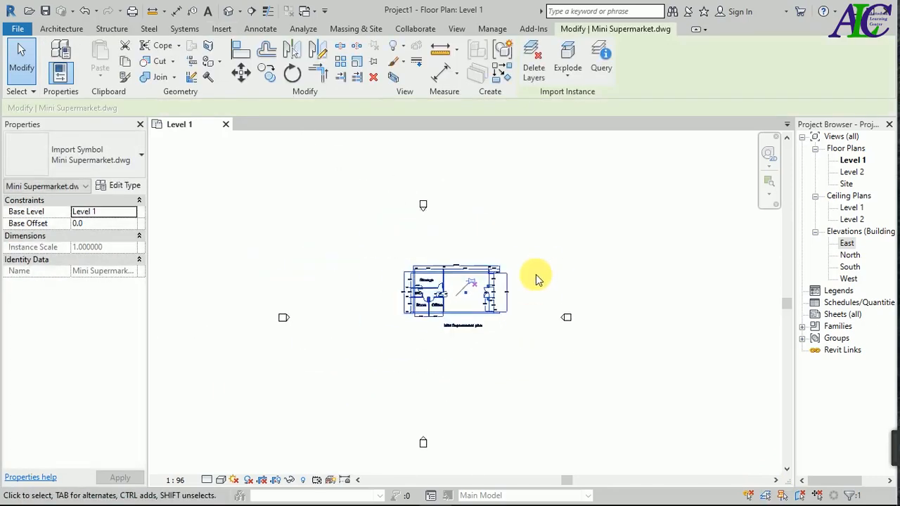
left_click_drag(461, 301, 437, 327)
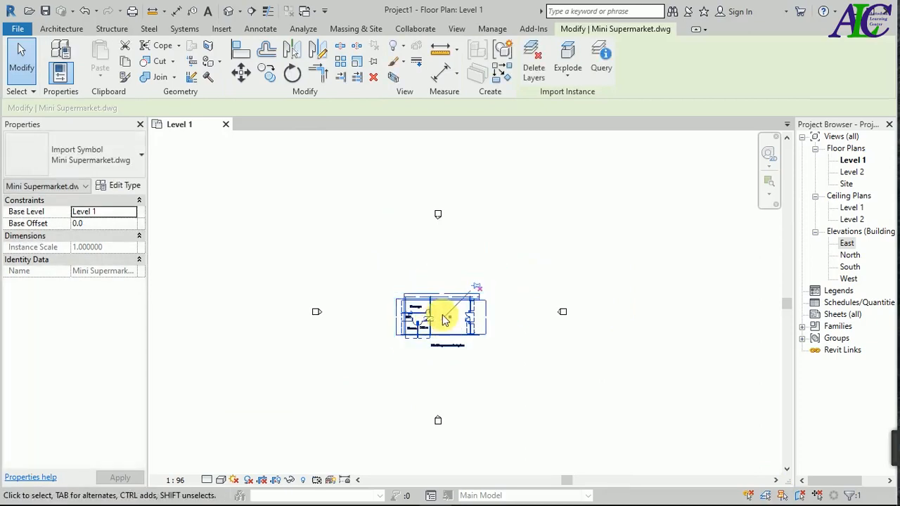
scroll(438, 321, "up", 4)
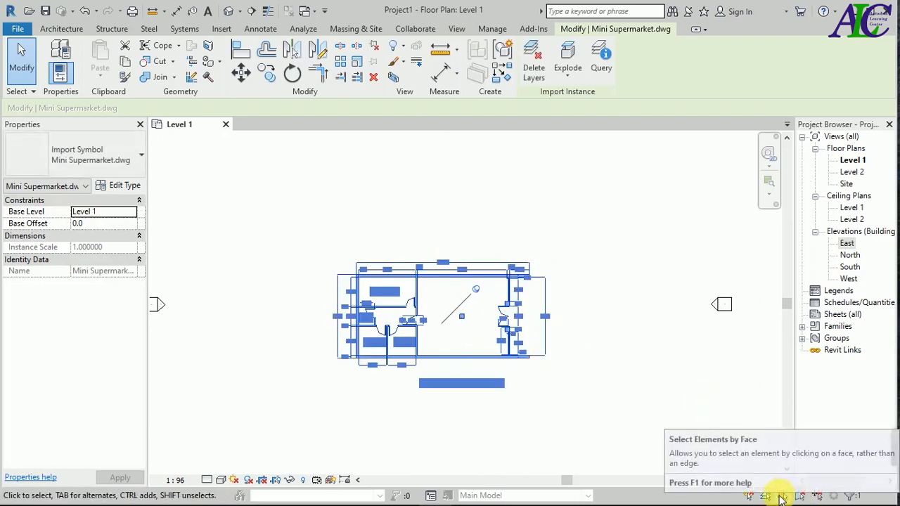
key("Escape")
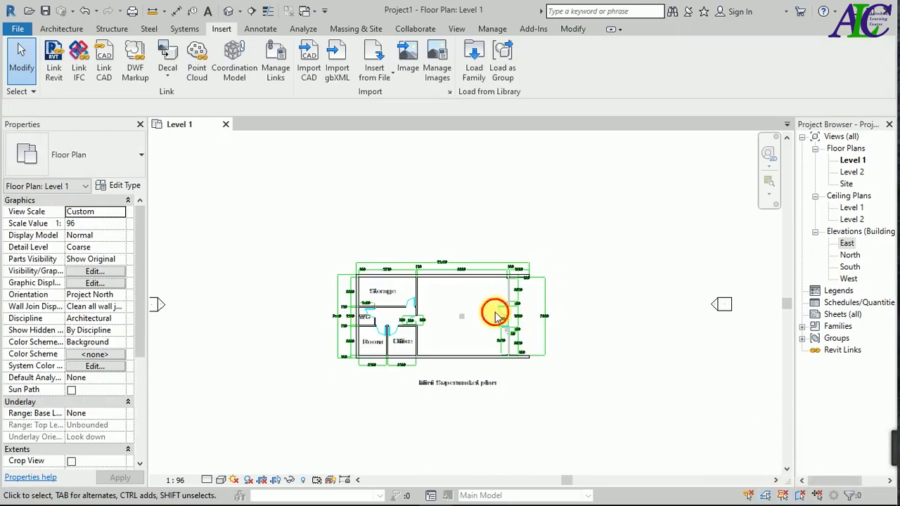
Examine the imported plan's room layout, overall dimensions and the wall thicknesses around the Storage room.
scroll(495, 344, "up", 2)
scroll(478, 341, "up", 2)
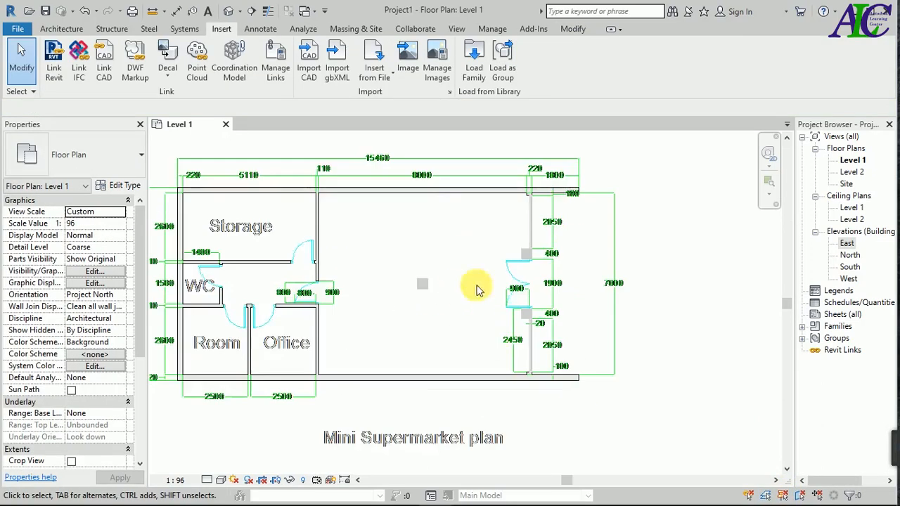
scroll(465, 304, "down", 1)
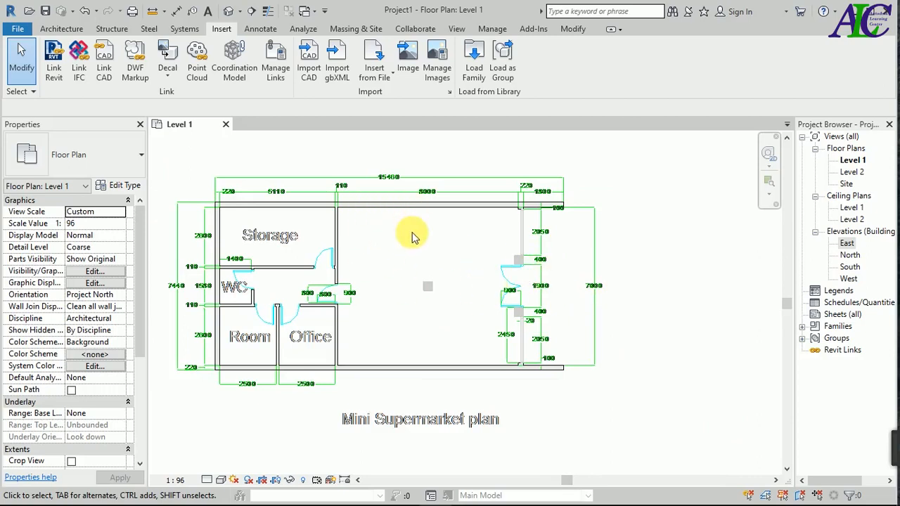
scroll(412, 227, "down", 2)
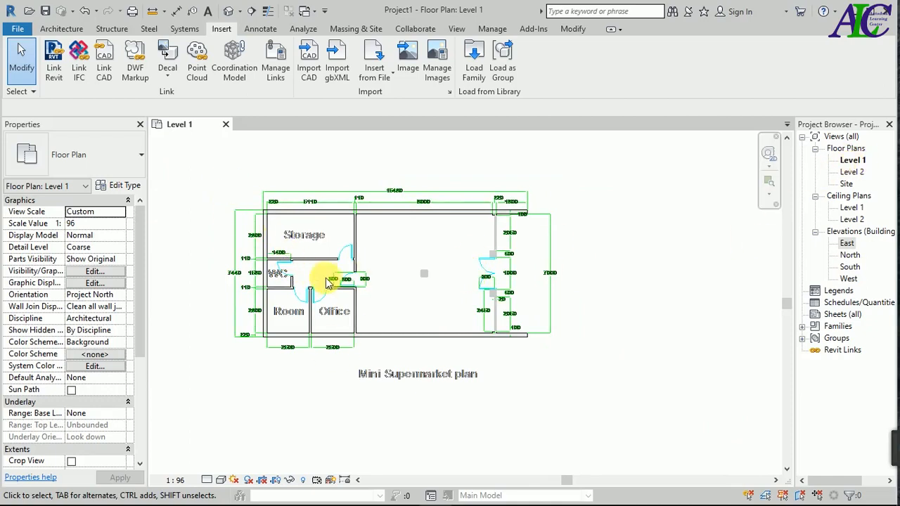
left_click(61, 29)
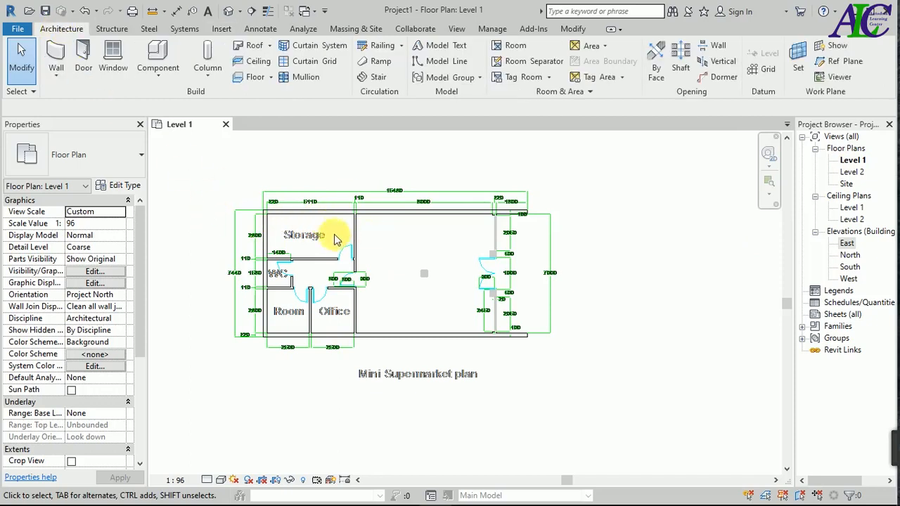
scroll(263, 215, "up", 1)
scroll(266, 218, "up", 5)
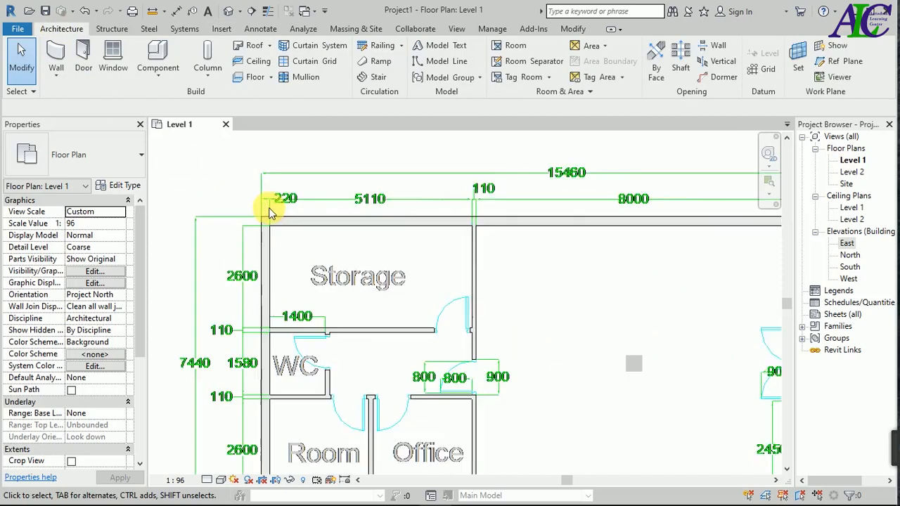
scroll(267, 218, "up", 1)
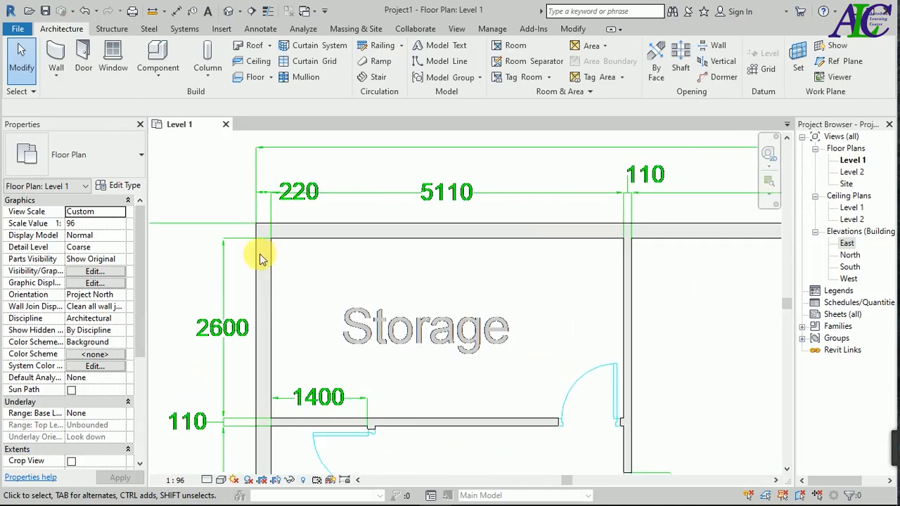
scroll(268, 254, "down", 1)
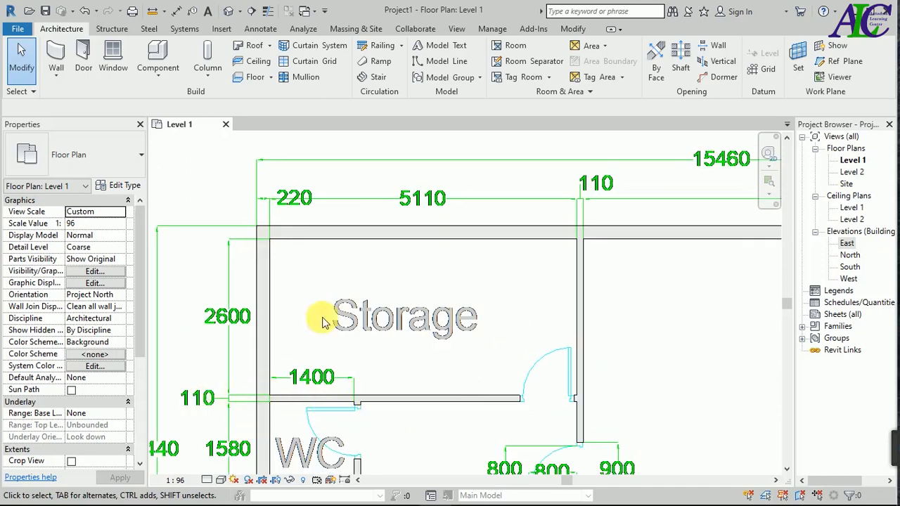
scroll(271, 276, "down", 1)
scroll(270, 277, "down", 3)
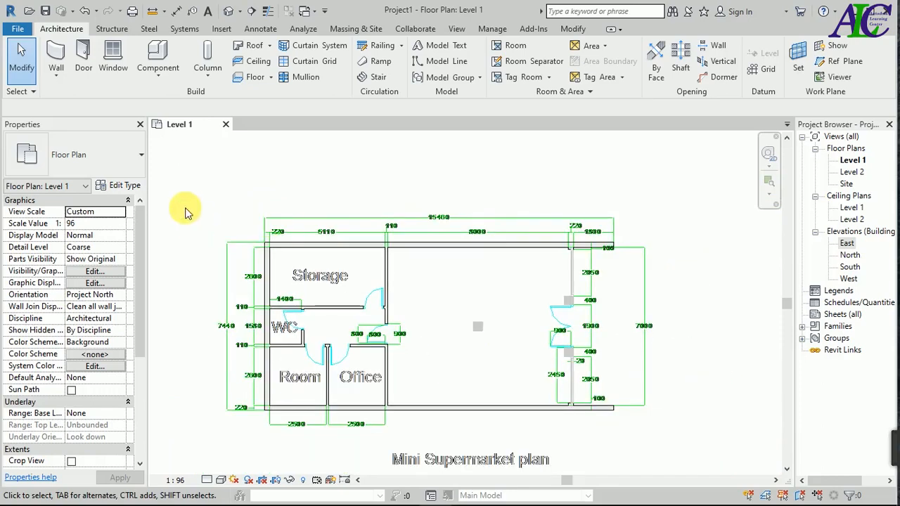
Start an architectural wall and duplicate the Generic - 12" basic wall type as Wall 1.
left_click(60, 79)
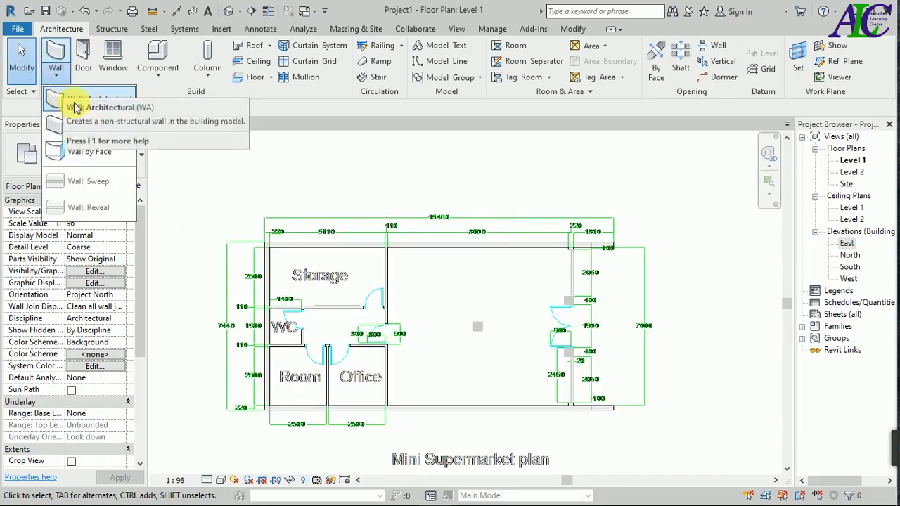
left_click(97, 102)
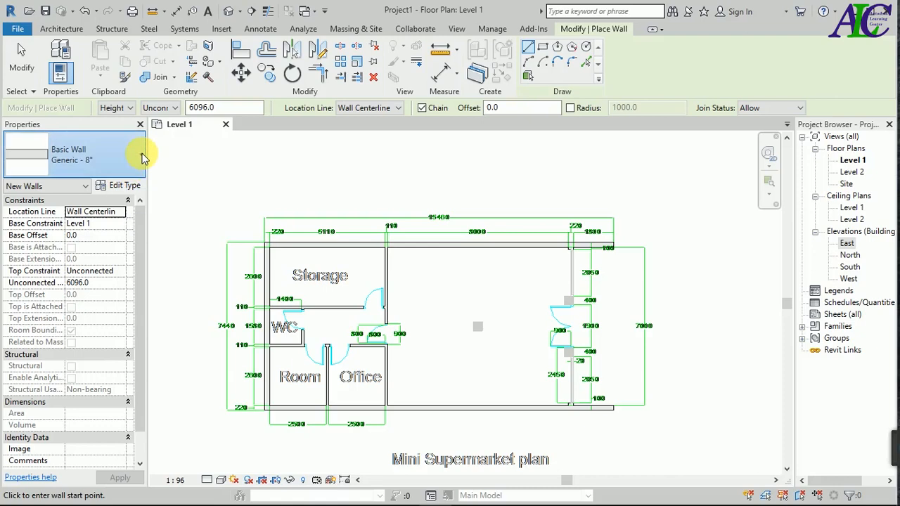
left_click(141, 155)
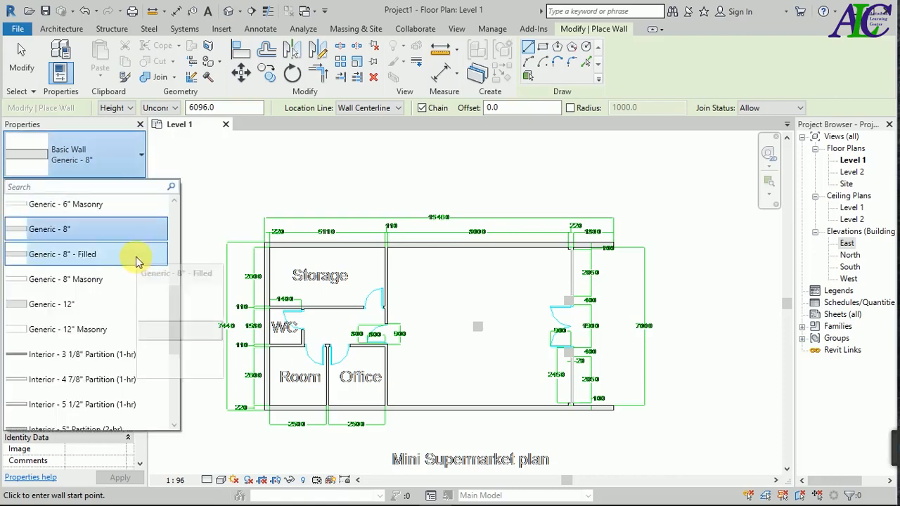
left_click(57, 305)
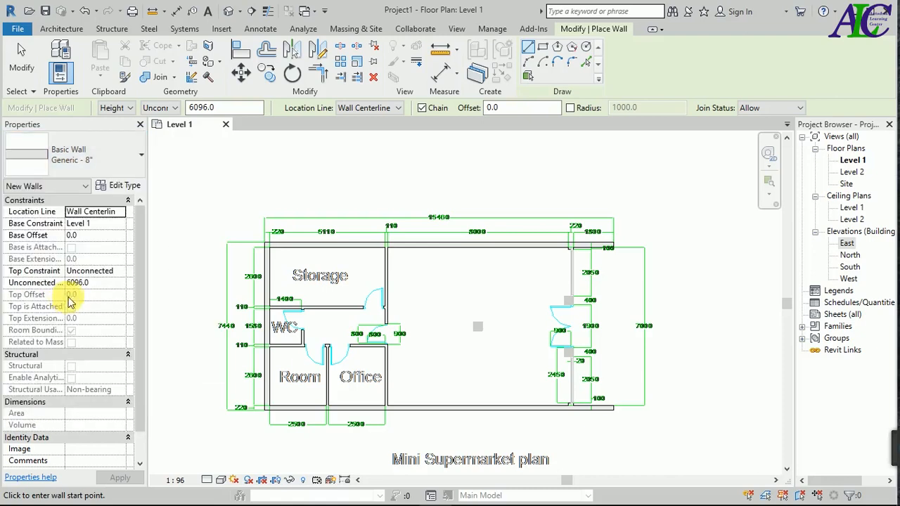
left_click(120, 185)
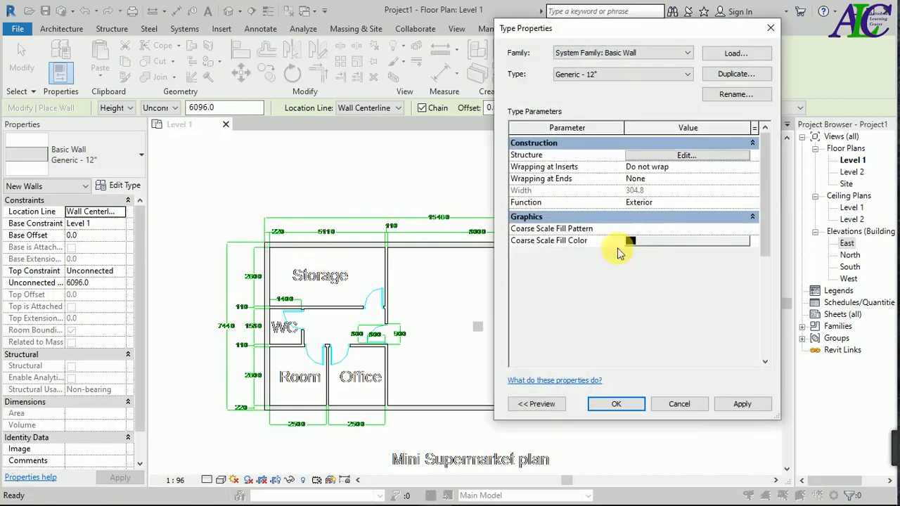
left_click(727, 74)
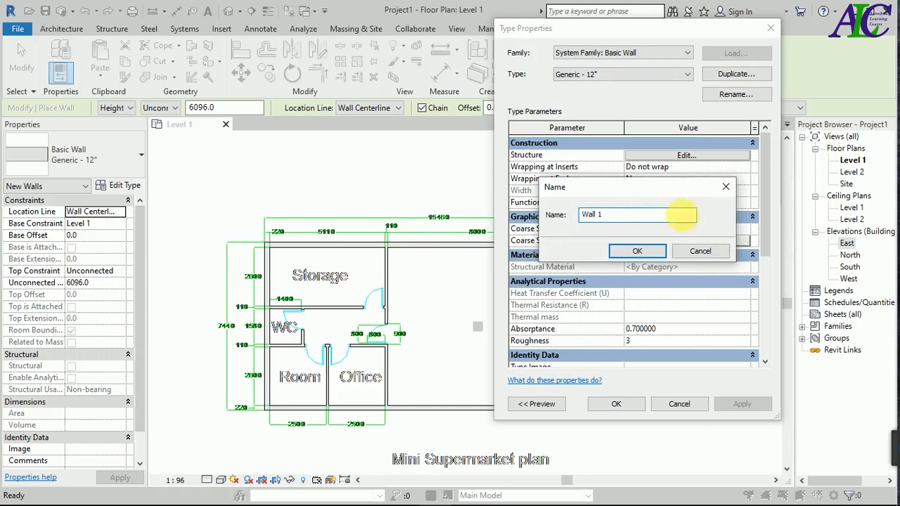
left_click(637, 252)
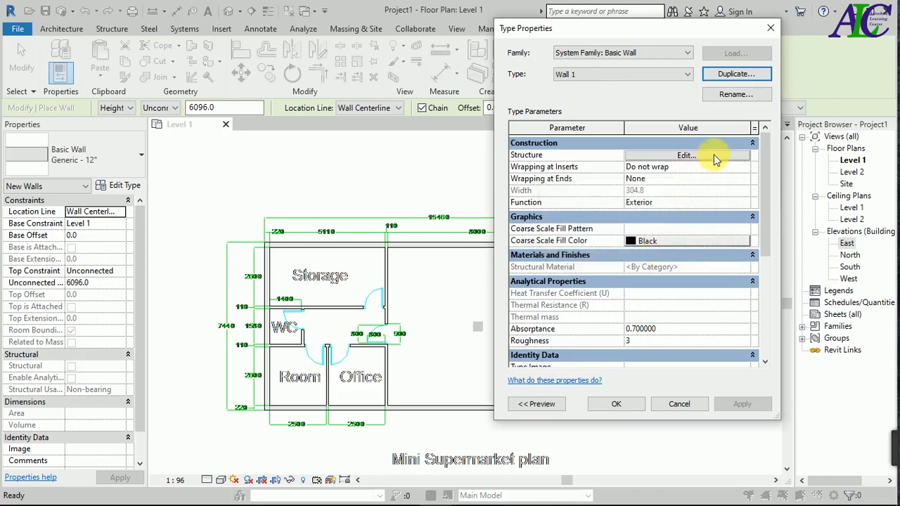
Set the structure layer thickness of the Wall 1 type to 220 mm and apply the type properties.
left_click(714, 156)
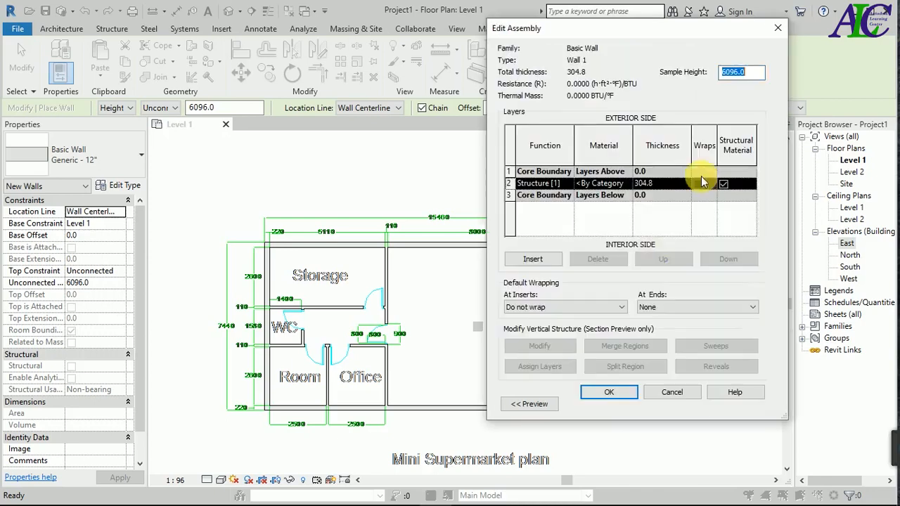
left_click(661, 184)
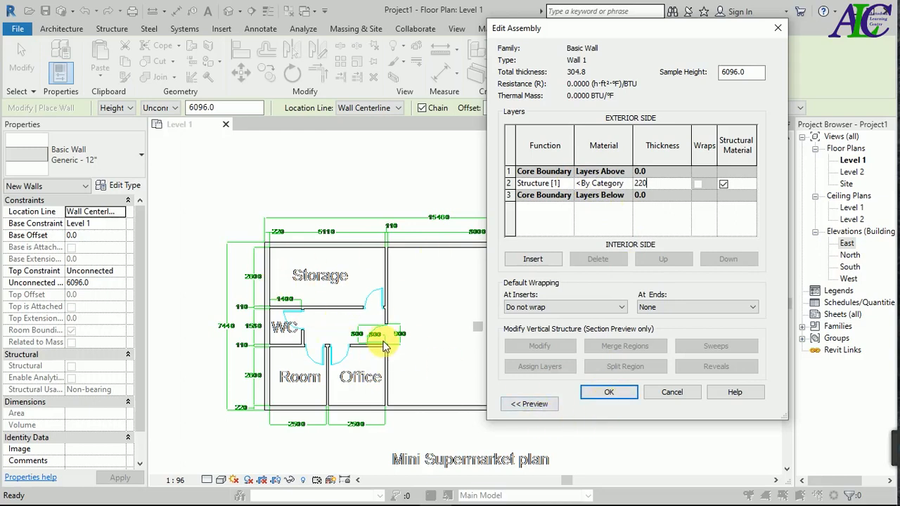
left_click(609, 392)
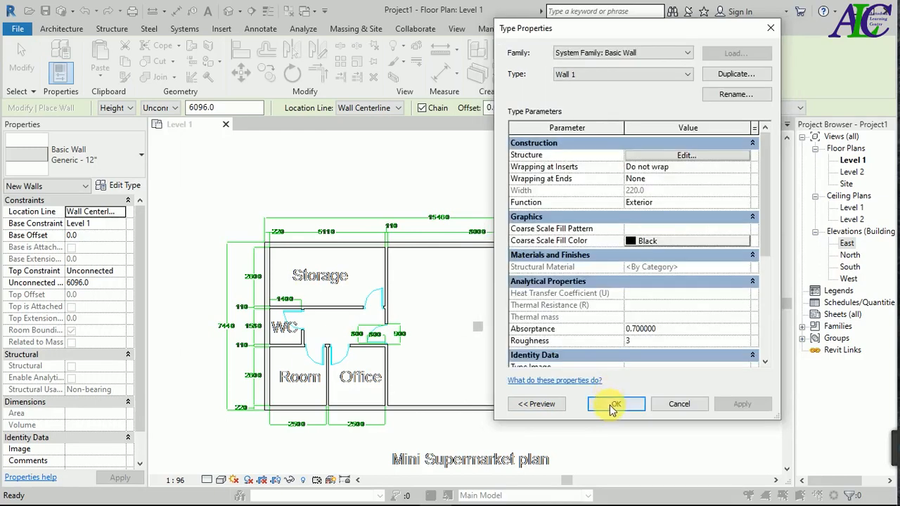
left_click(612, 406)
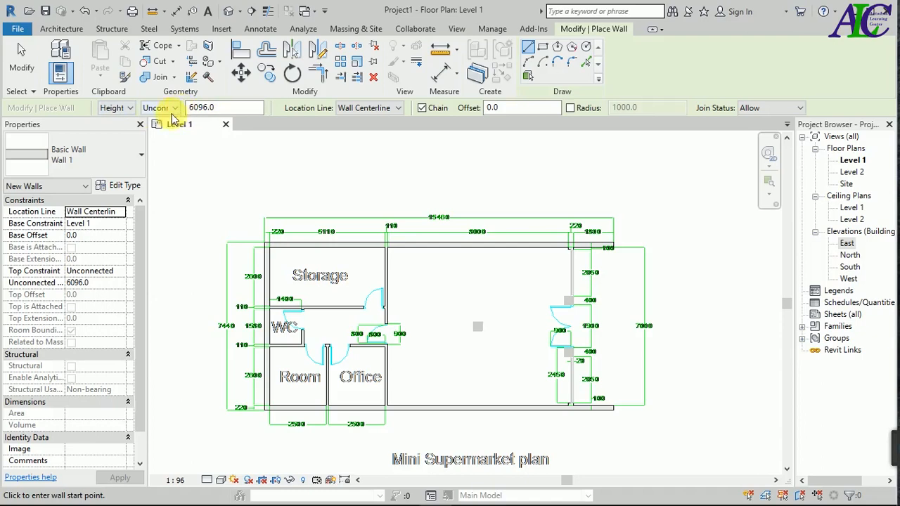
Constrain the new walls' top up to Level 2 and set their location line to Finish Face: Interior.
left_click(115, 274)
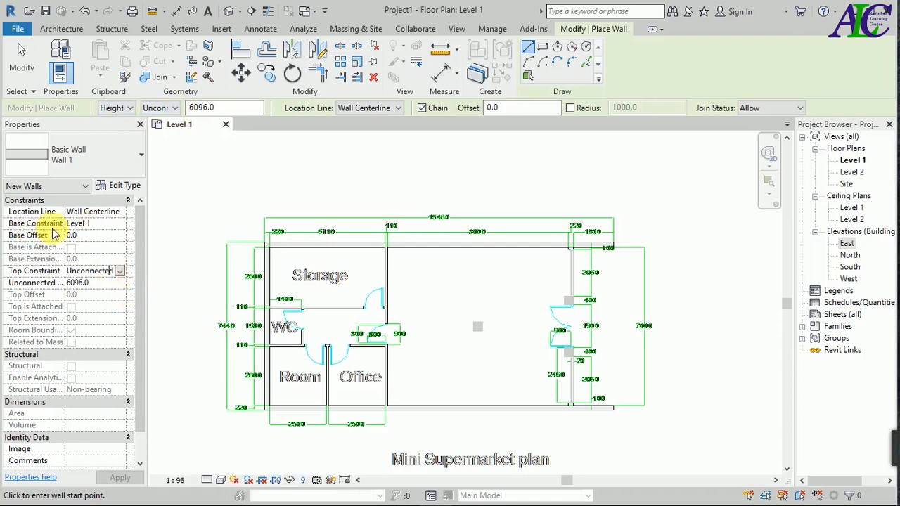
left_click(122, 273)
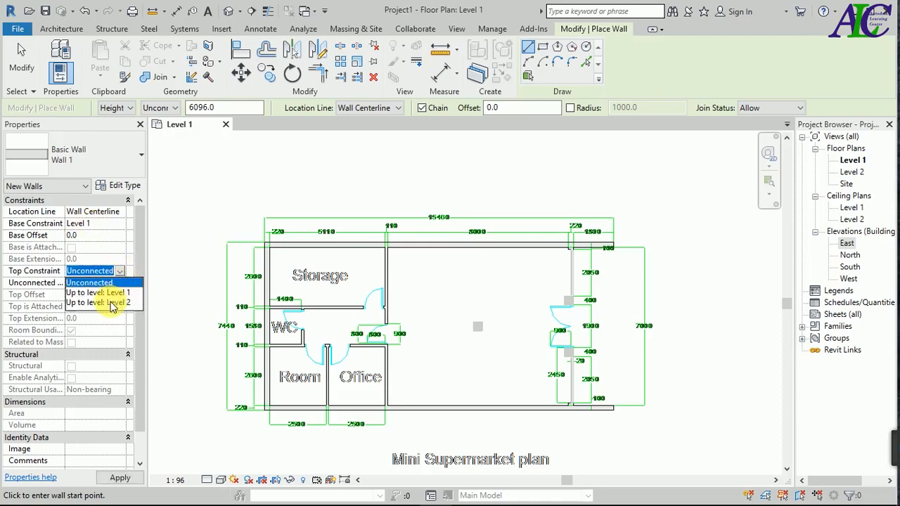
left_click(112, 302)
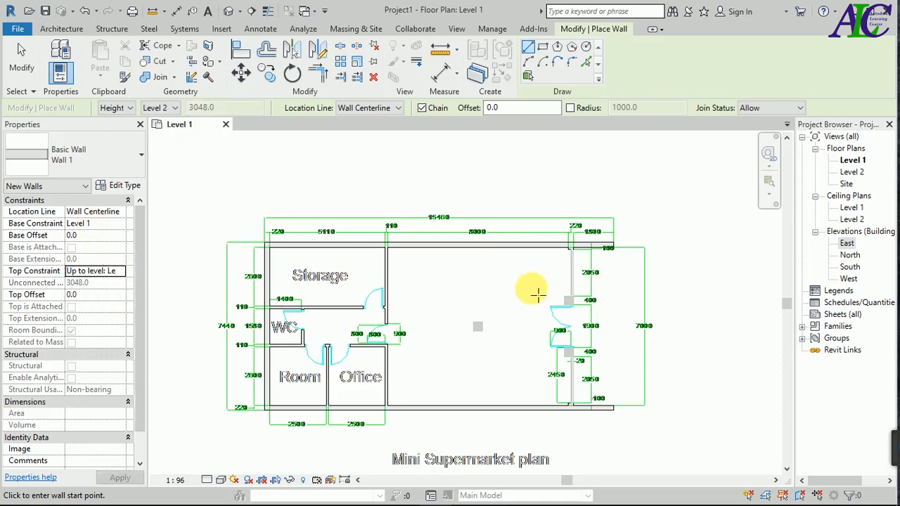
left_click(398, 108)
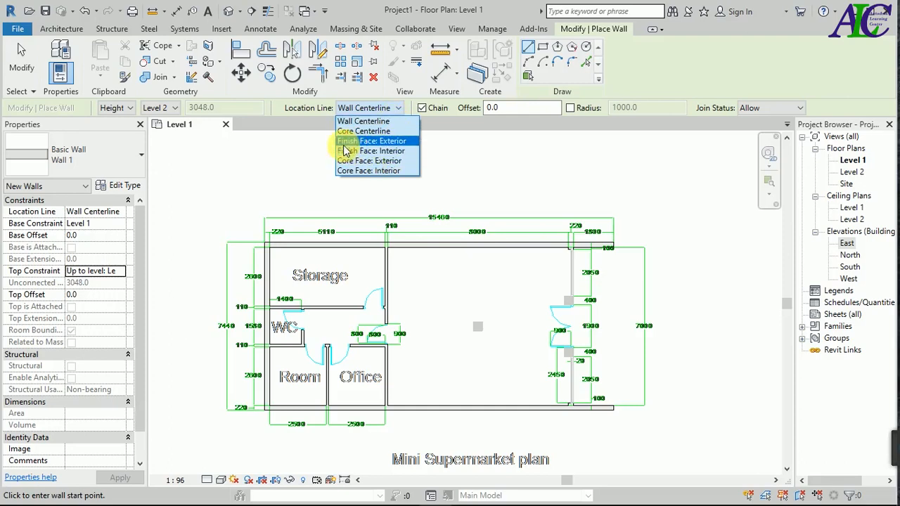
left_click(386, 152)
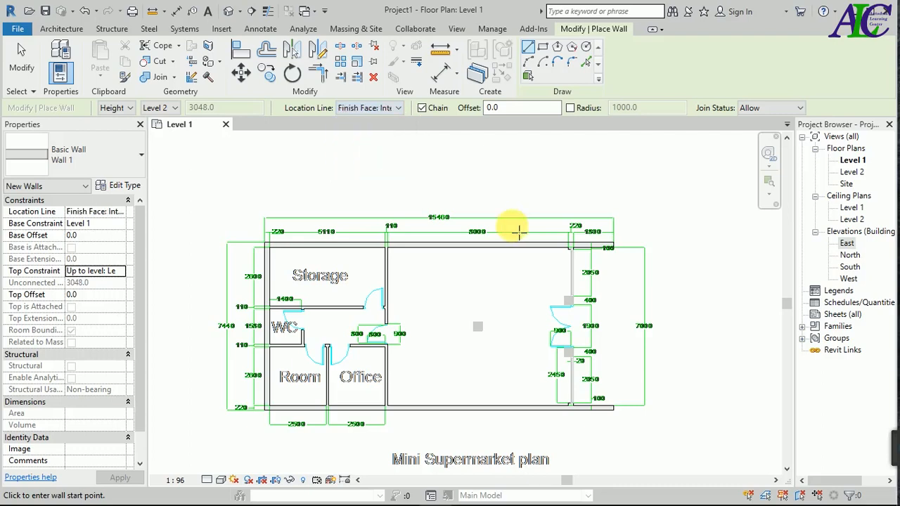
Draw a 15460 mm Wall 1 wall along the plan's upper outer edge, from its right end to the Storage room's outer corner.
scroll(618, 264, "up", 2)
scroll(619, 262, "up", 5)
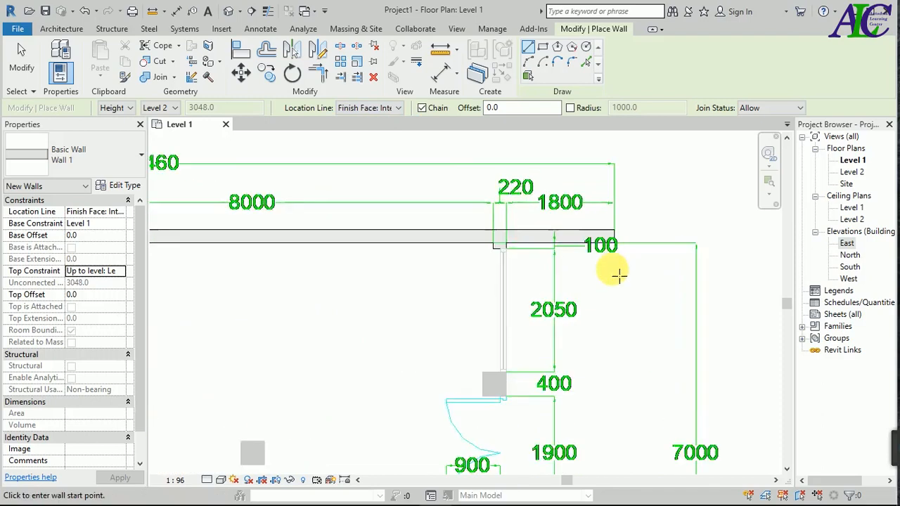
scroll(618, 274, "down", 1)
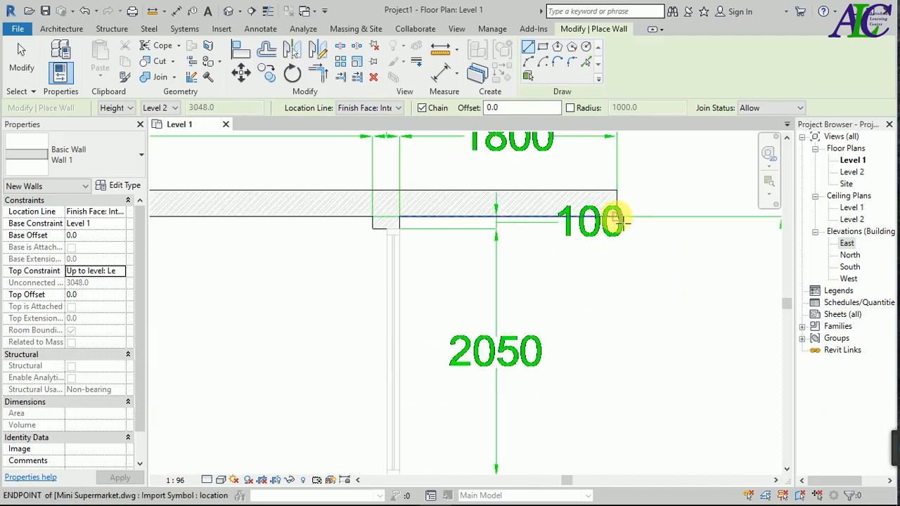
left_click(623, 222)
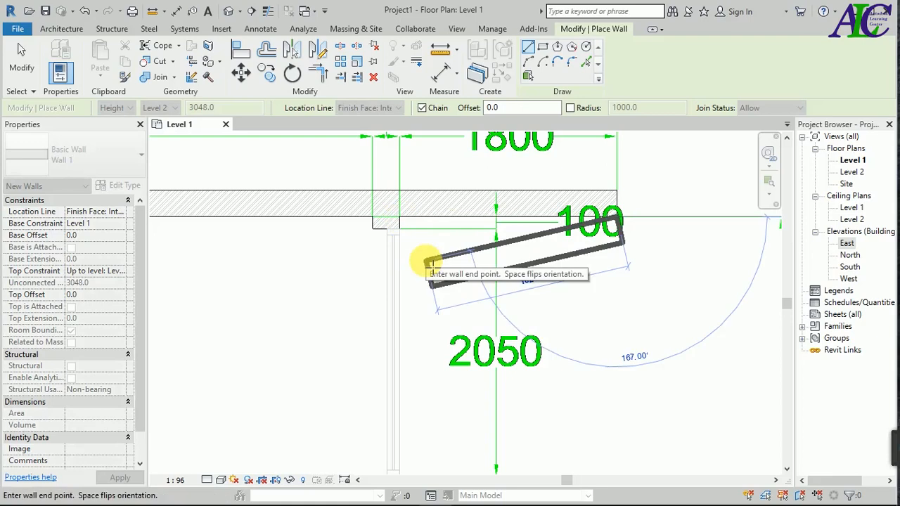
key("Escape")
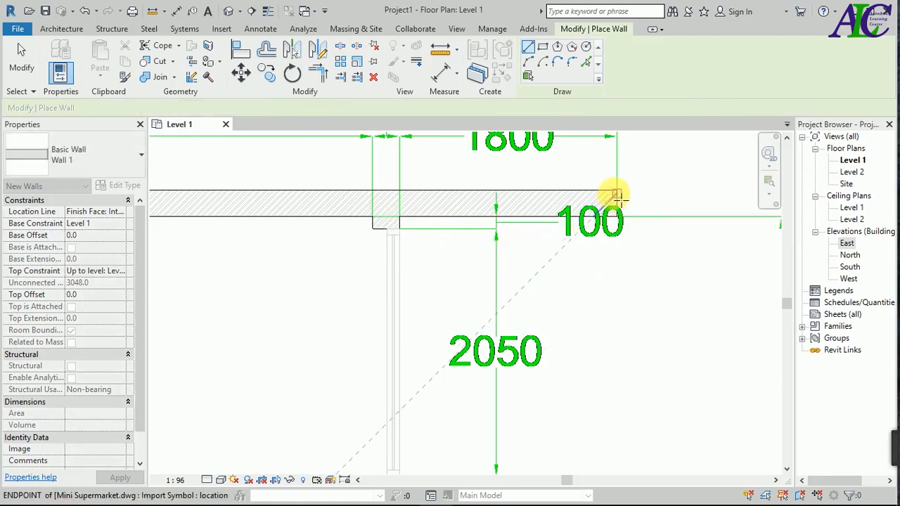
left_click(616, 191)
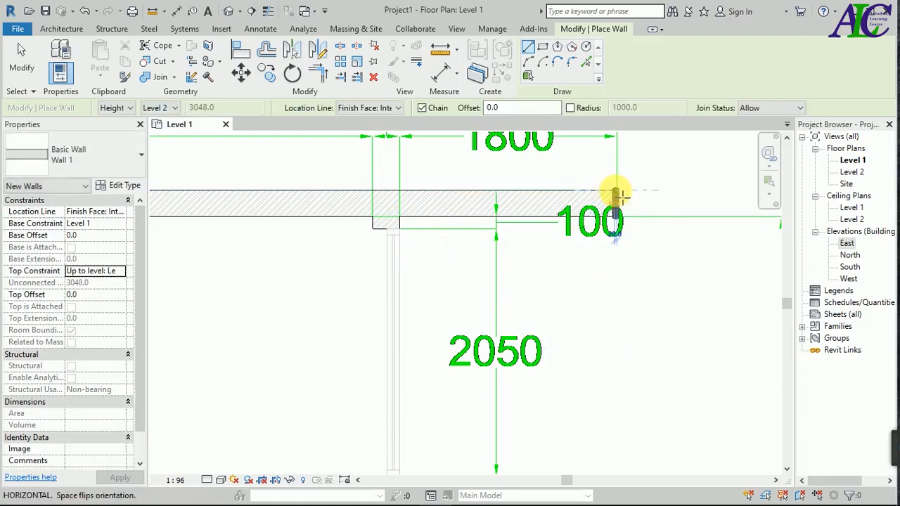
scroll(522, 226, "down", 2)
scroll(522, 226, "down", 4)
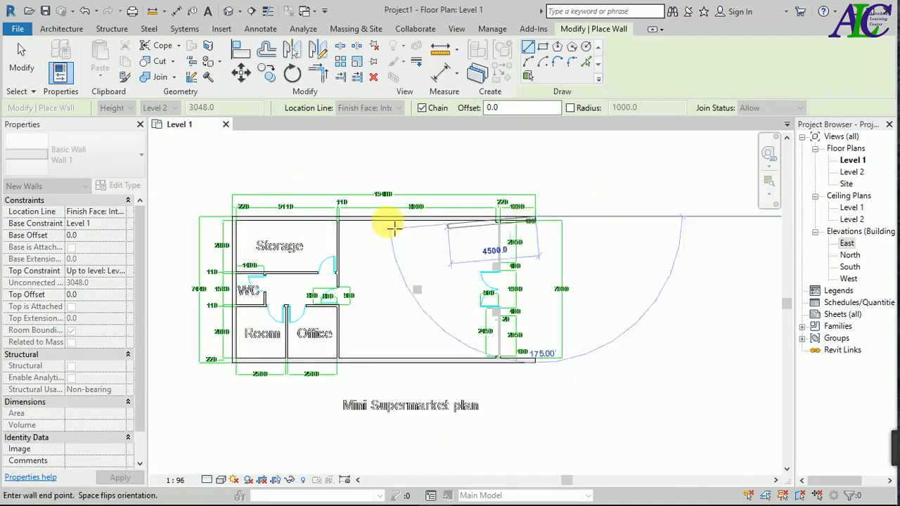
scroll(236, 225, "up", 2)
scroll(235, 226, "up", 3)
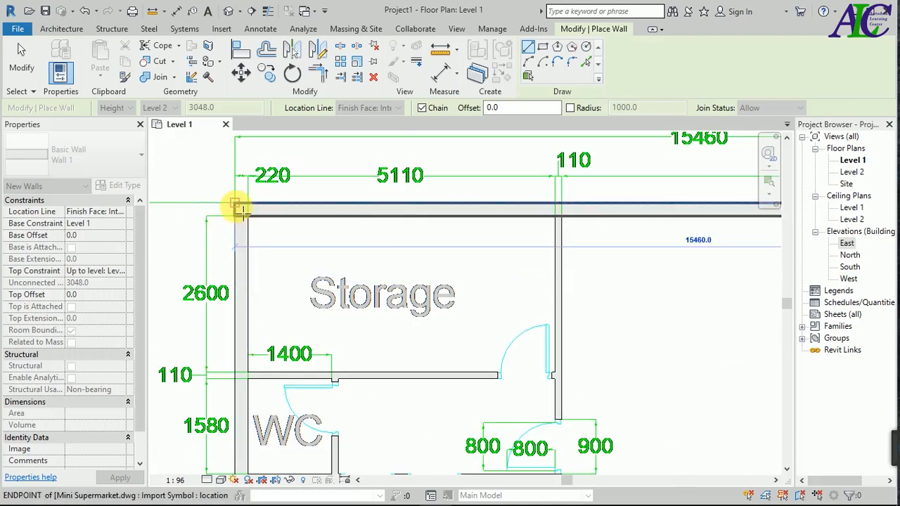
left_click(242, 257)
Continue the wall chain down the plan's left outer edge to the outer corner below Room.
scroll(257, 235, "down", 4)
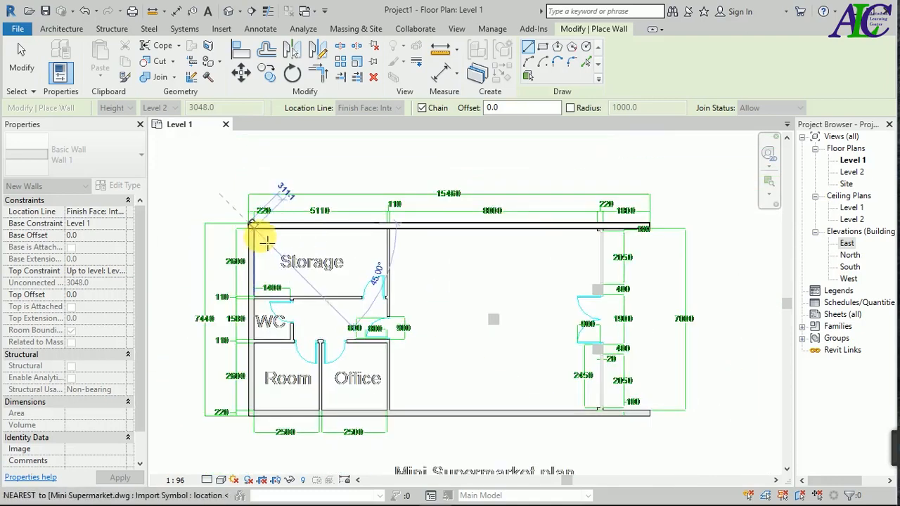
scroll(261, 369, "up", 3)
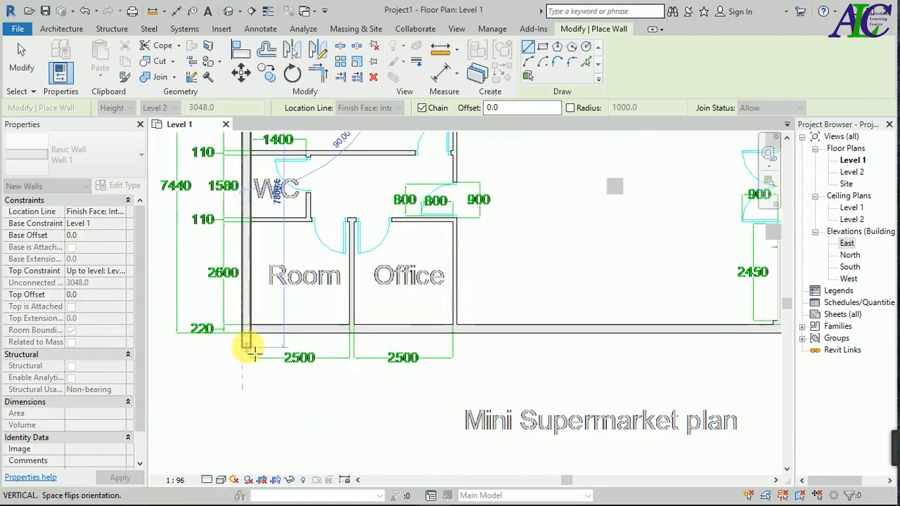
left_click(242, 335)
Continue the wall 15460 mm along the plan's lower outer edge to its right end and finish the chain.
scroll(556, 342, "down", 1)
scroll(555, 341, "down", 1)
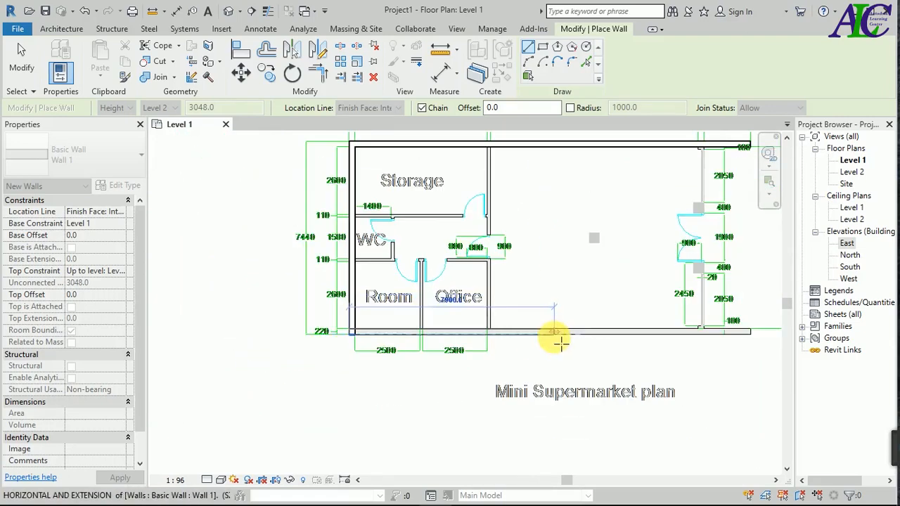
scroll(628, 354, "down", 1)
scroll(722, 346, "up", 3)
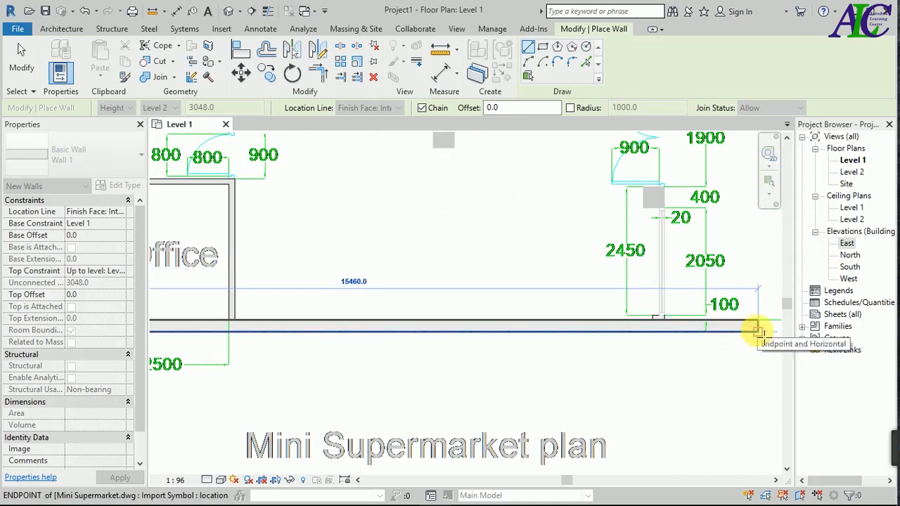
left_click(759, 332)
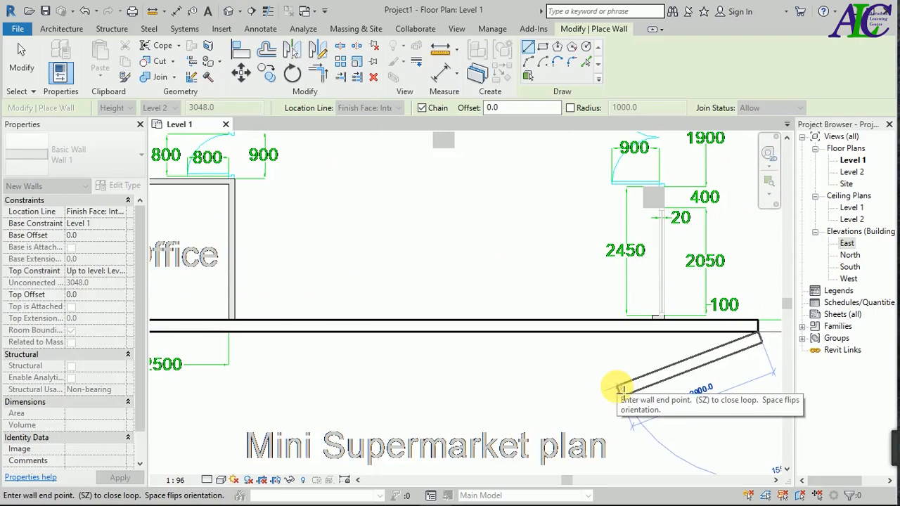
key("Escape")
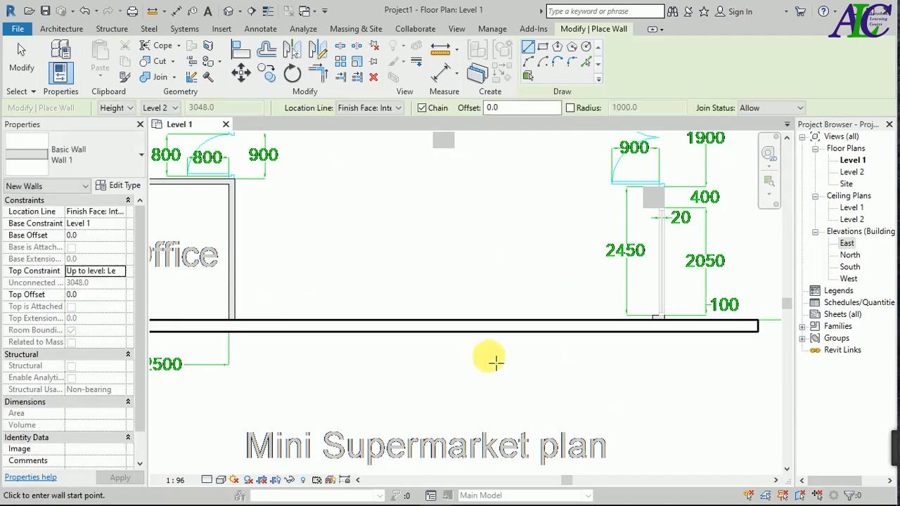
Draw a 100 mm wall stub over the small projection where the front glazing meets the lower wall.
scroll(694, 321, "up", 5)
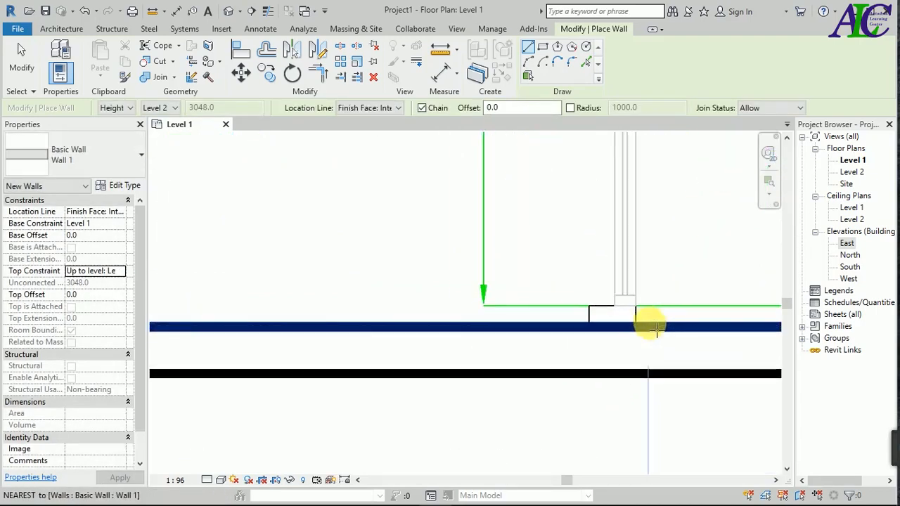
scroll(638, 327, "up", 2)
left_click(553, 293)
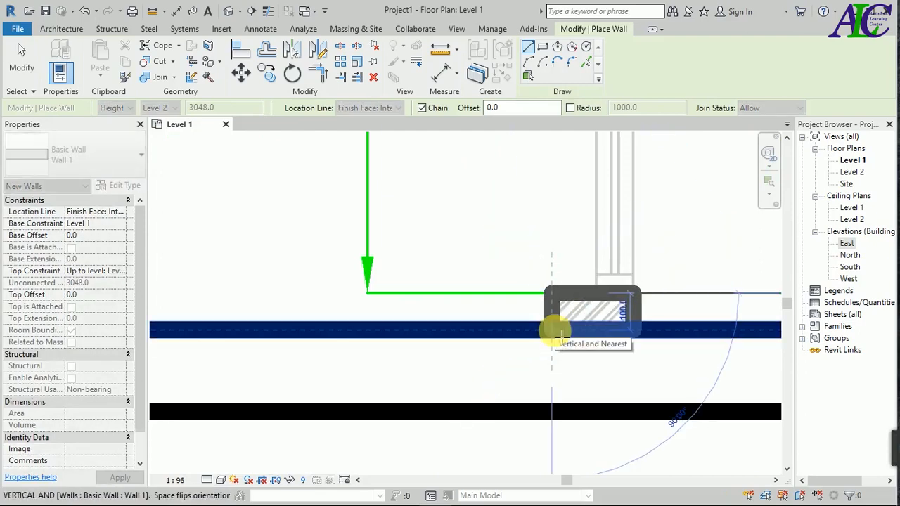
left_click(561, 337)
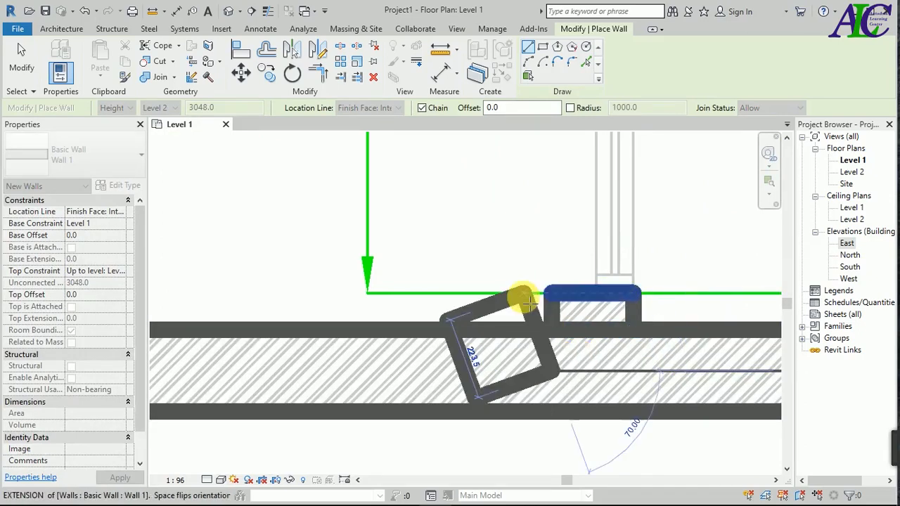
key("Escape")
Draw a 100 mm Wall 1 stub over the small projection where the front glazing meets the upper wall, and finish the wall command.
scroll(513, 258, "down", 4)
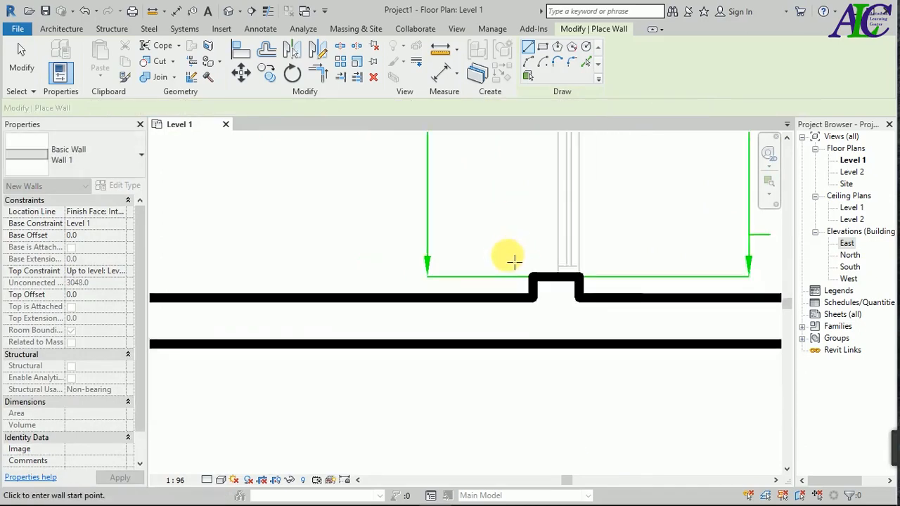
scroll(514, 266, "down", 5)
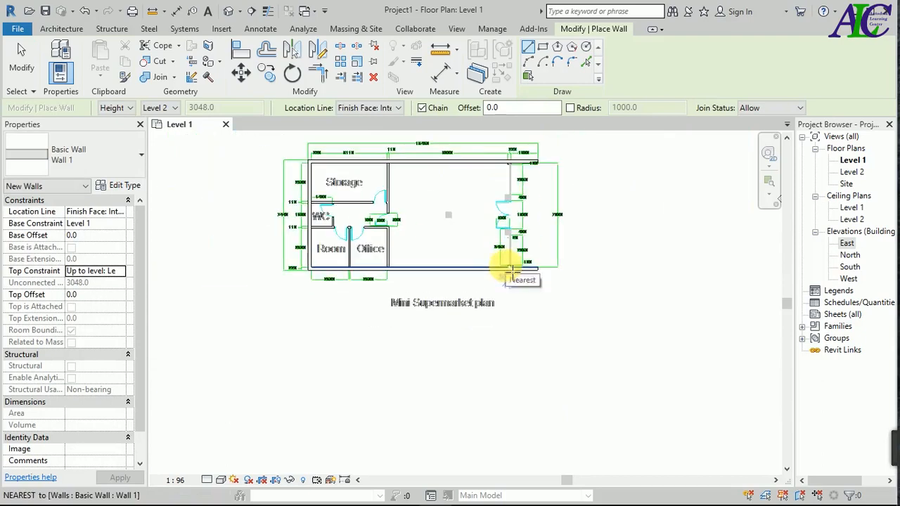
scroll(514, 166, "up", 8)
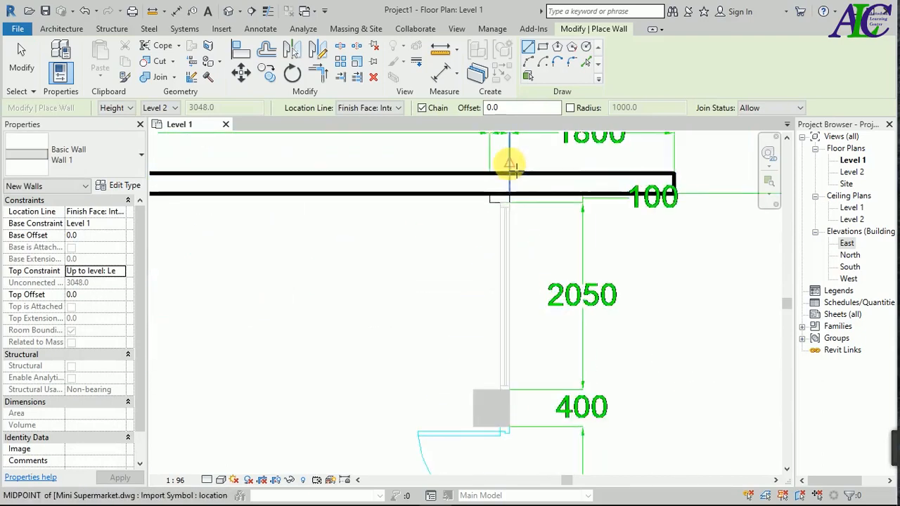
scroll(511, 166, "up", 2)
scroll(480, 243, "up", 2)
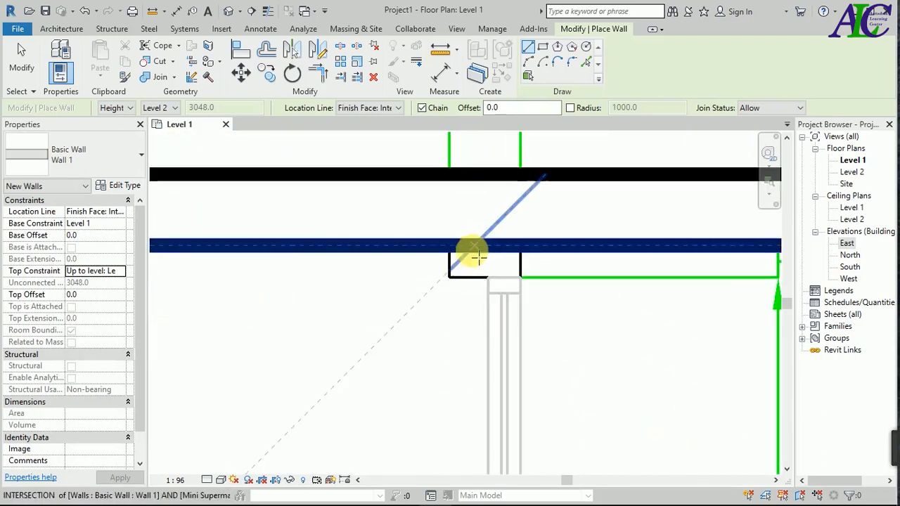
left_click(450, 245)
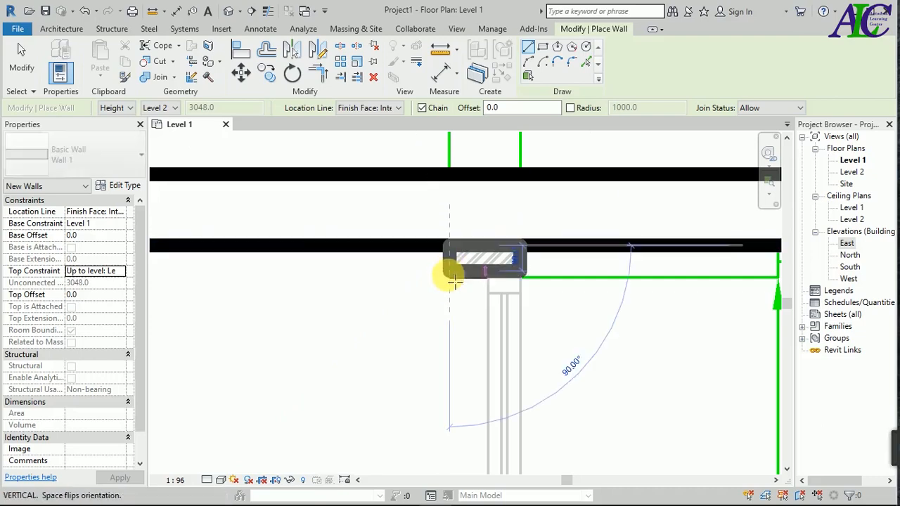
left_click(454, 277)
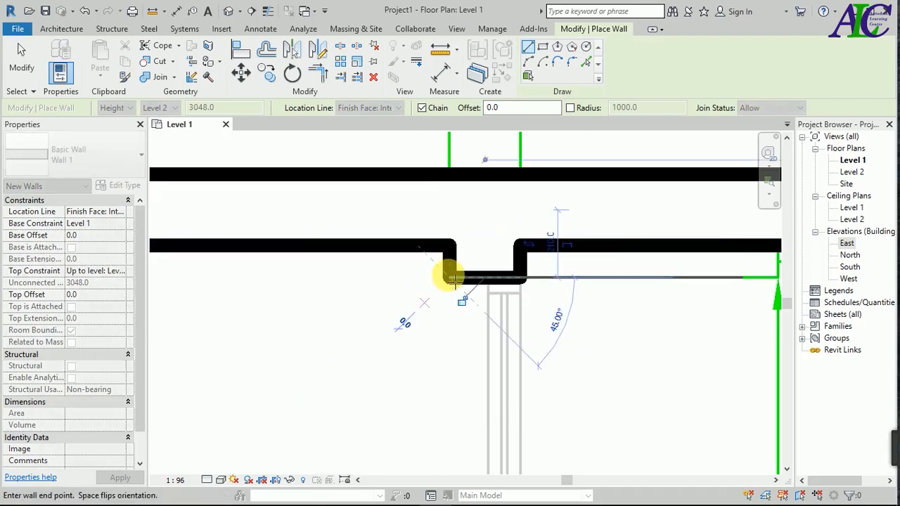
key("Escape")
key("Escape")
scroll(537, 316, "down", 3)
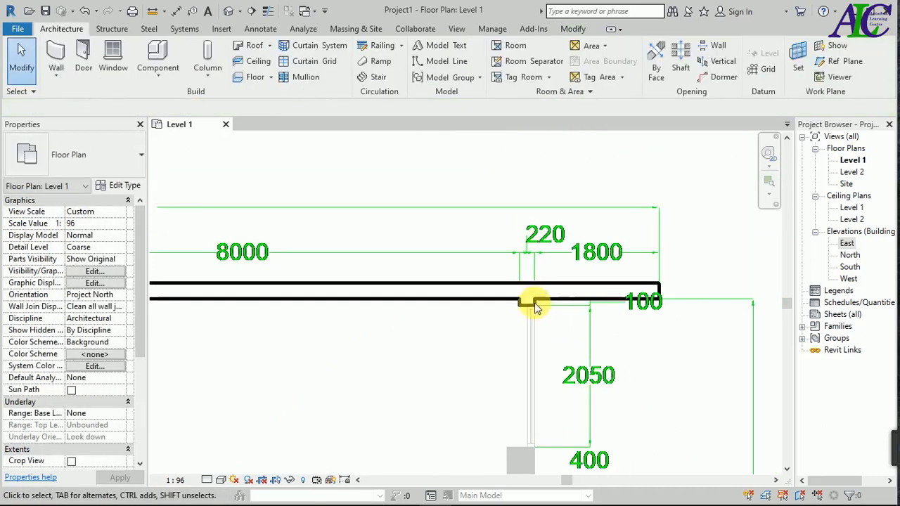
scroll(540, 313, "down", 5)
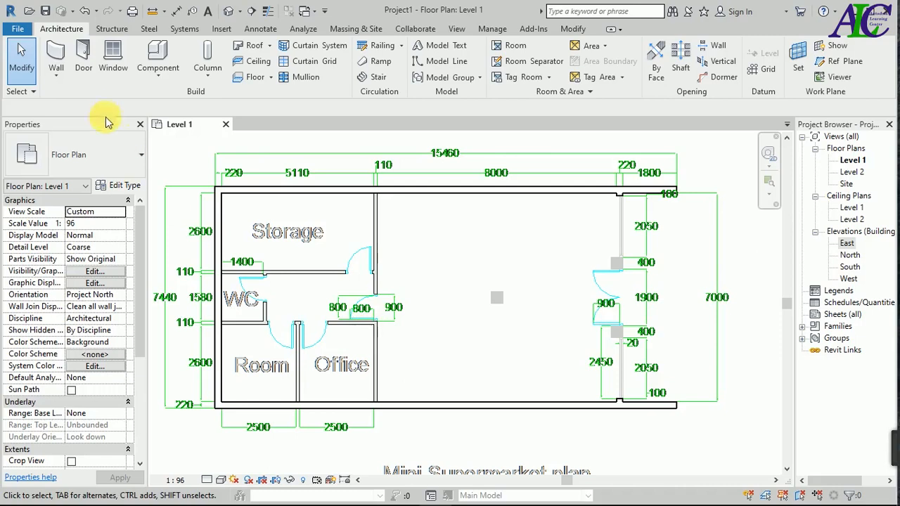
Duplicate the Generic - 12" basic wall type as a new type named Wall.
left_click(57, 53)
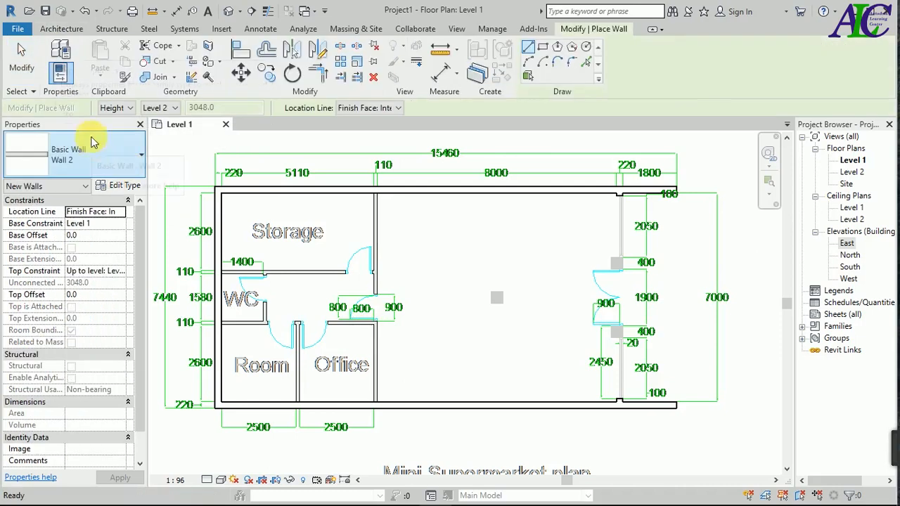
left_click(141, 159)
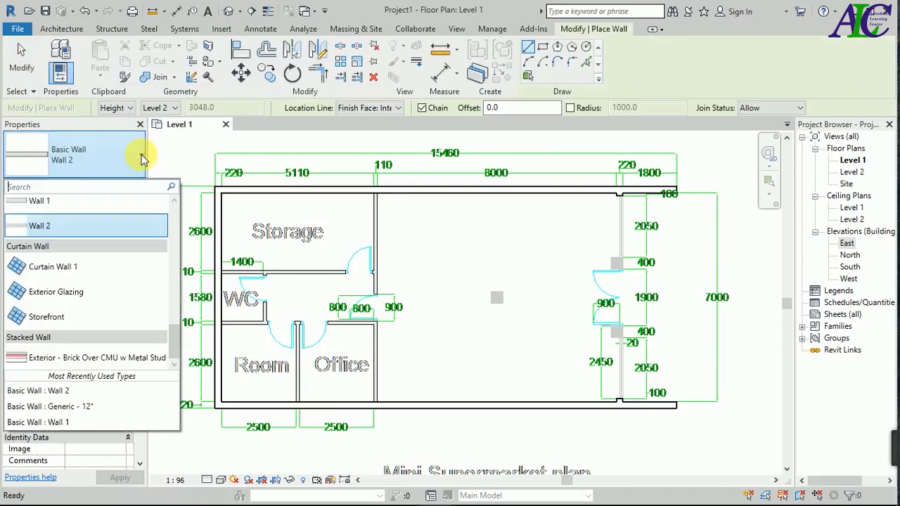
scroll(121, 247, "up", 3)
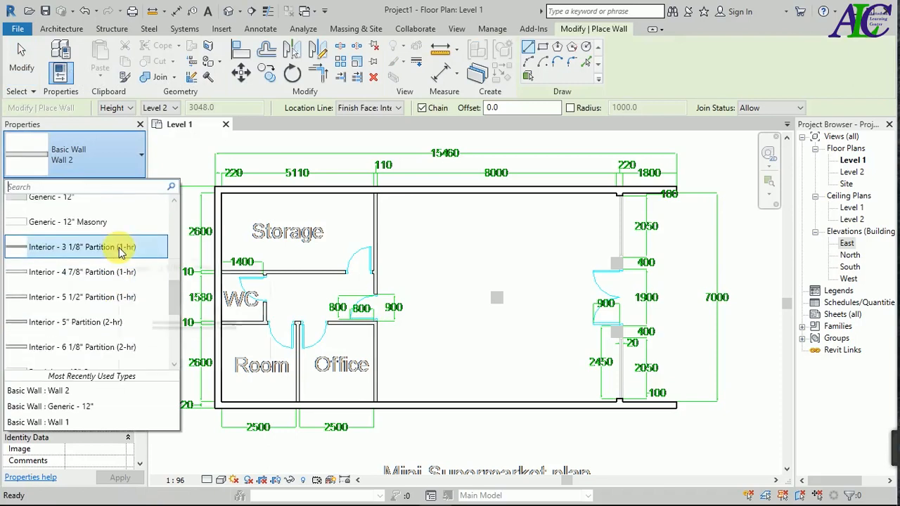
scroll(119, 248, "up", 3)
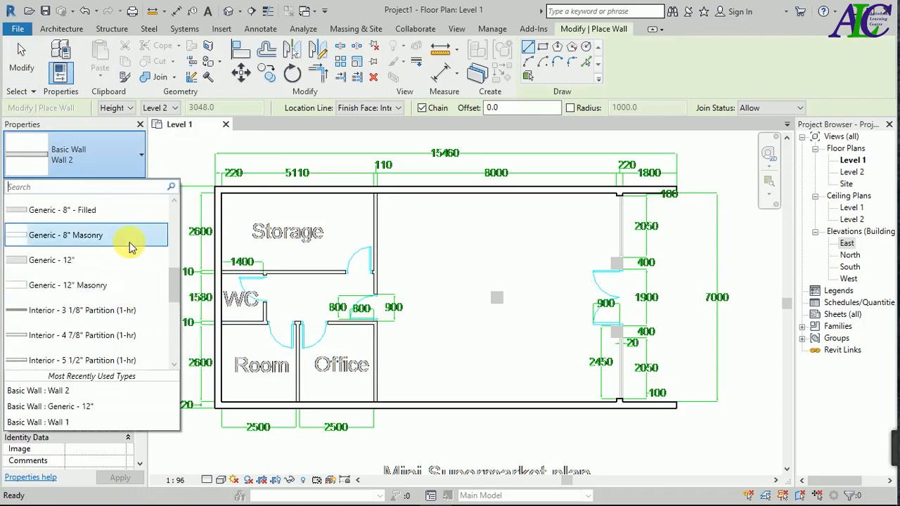
left_click(105, 261)
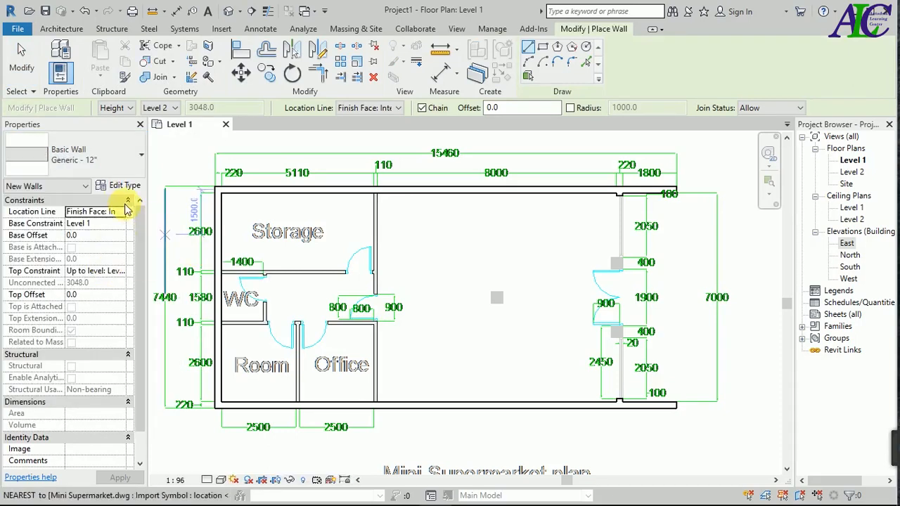
left_click(121, 187)
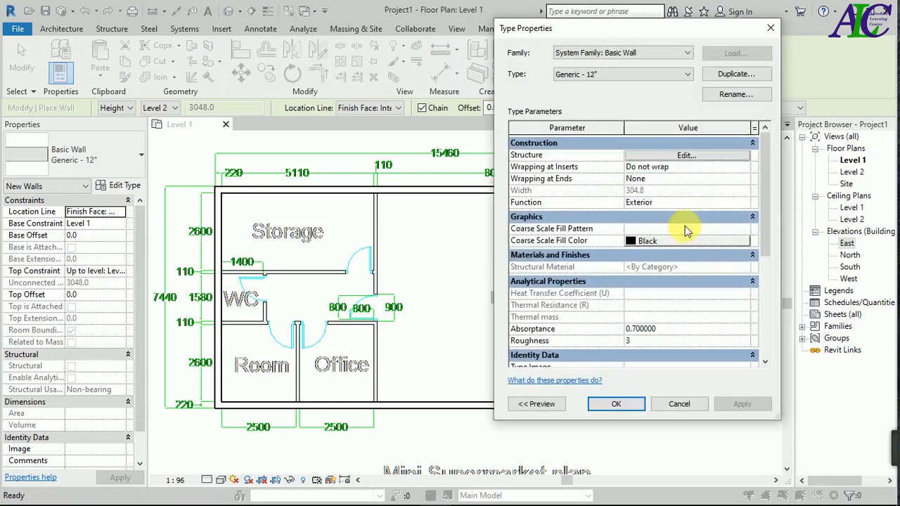
left_click(753, 75)
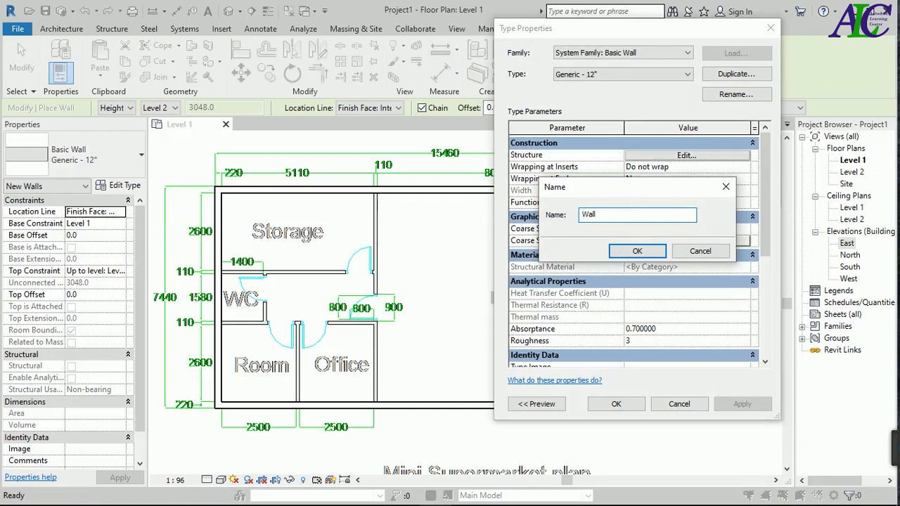
left_click(647, 252)
Set the structure layer thickness of the Wall type to 110 mm and apply the type changes.
left_click(702, 157)
left_click(666, 184)
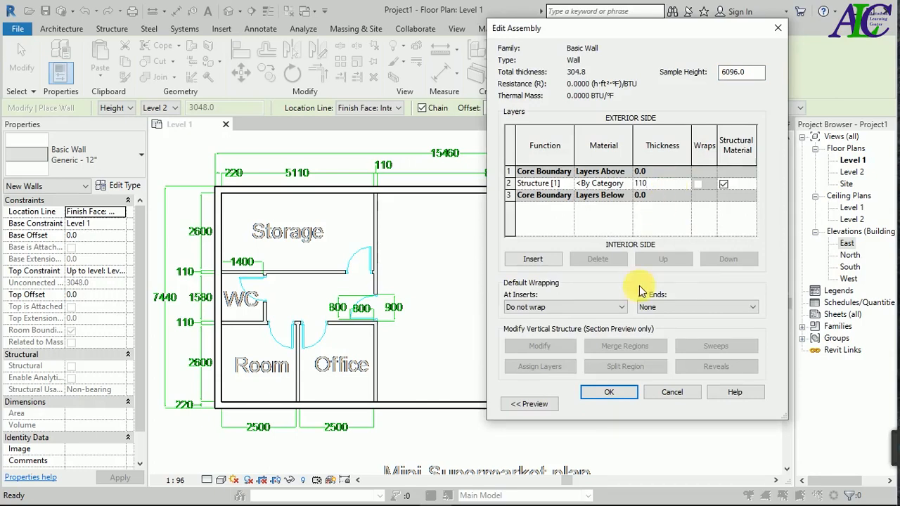
left_click(620, 394)
left_click(616, 404)
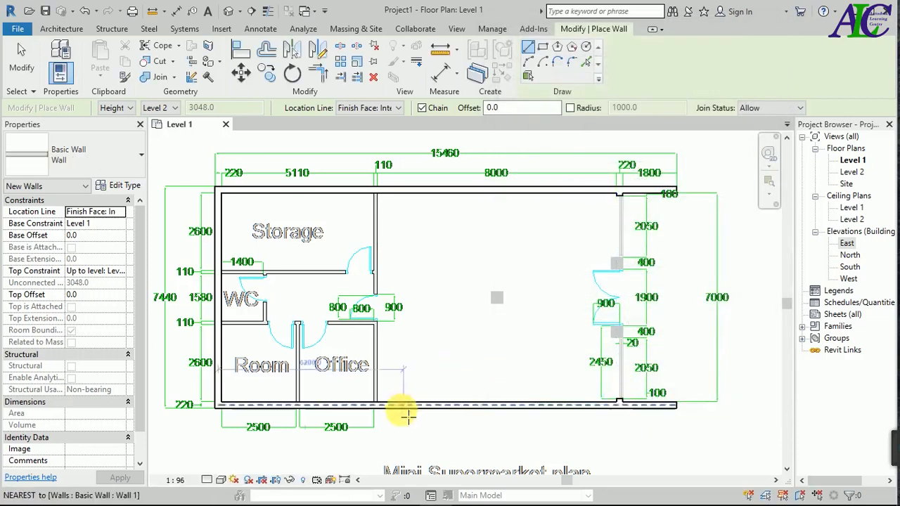
Draw a 7000 mm partition wall beside Storage and Office, from the upper outer wall's inner face to the lower one's, and end the chain.
scroll(370, 408, "up", 2)
scroll(422, 407, "down", 2)
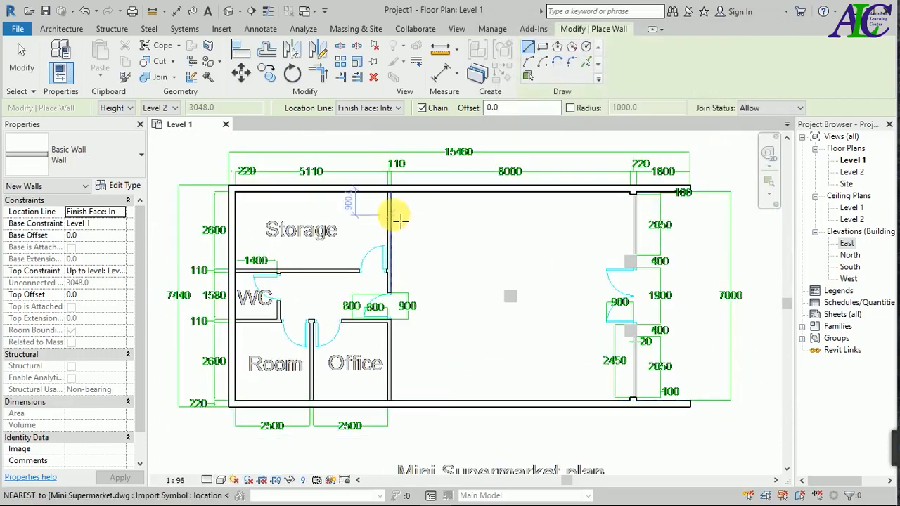
scroll(391, 189, "up", 5)
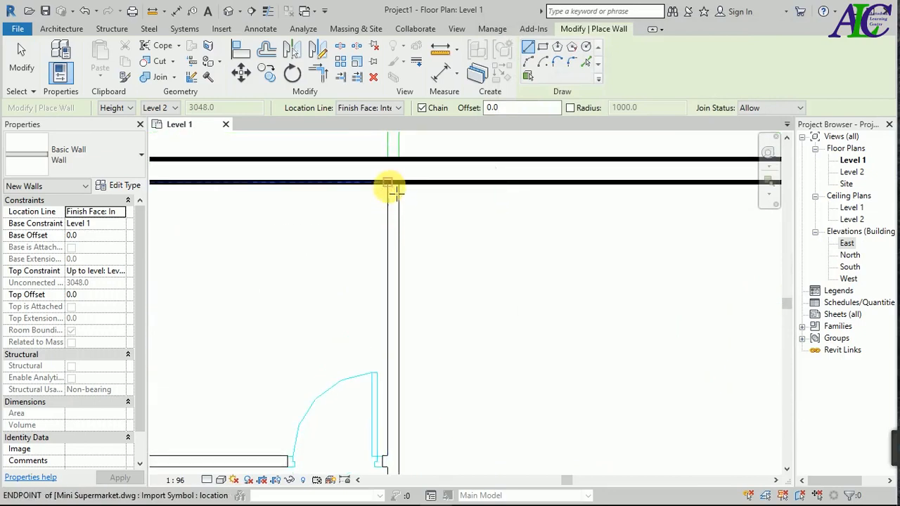
left_click(390, 184)
scroll(393, 227, "down", 3)
scroll(398, 228, "down", 3)
scroll(382, 373, "up", 2)
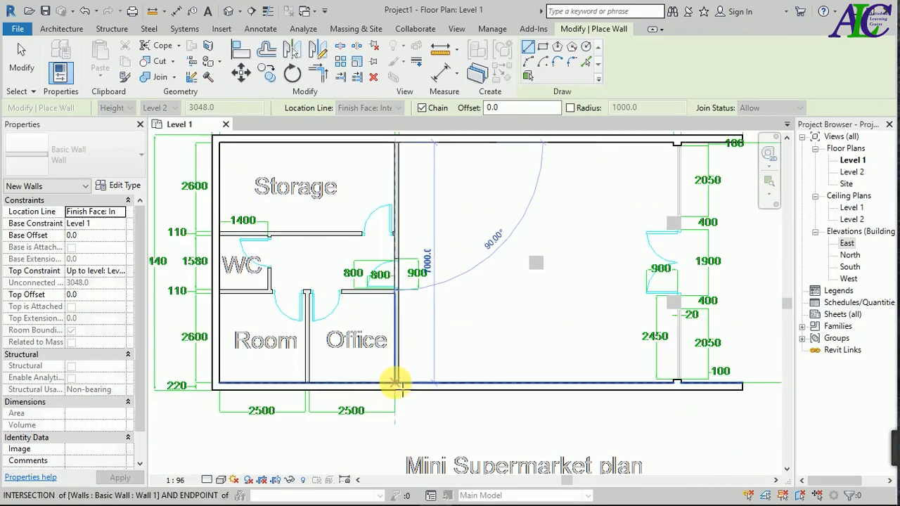
left_click(396, 384)
left_click(396, 384)
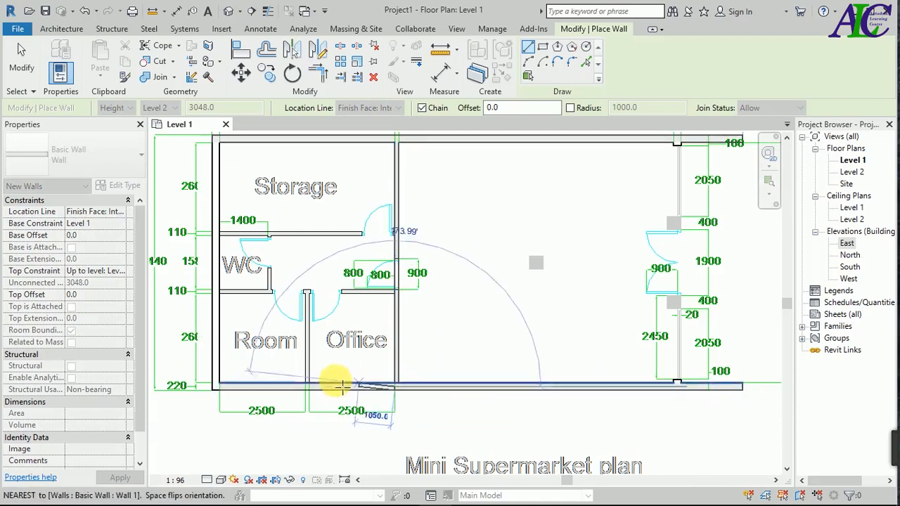
key("Escape")
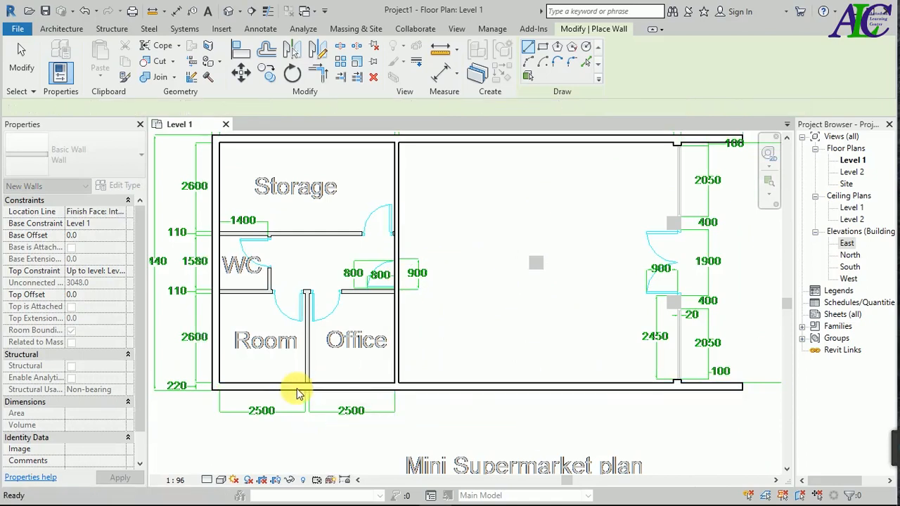
scroll(302, 329, "up", 2)
key("Escape")
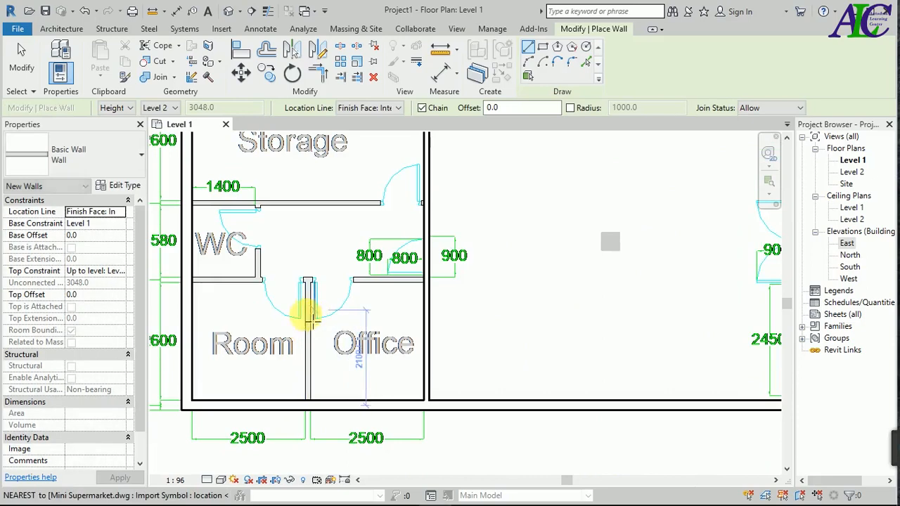
scroll(200, 288, "up", 2)
scroll(199, 288, "down", 1)
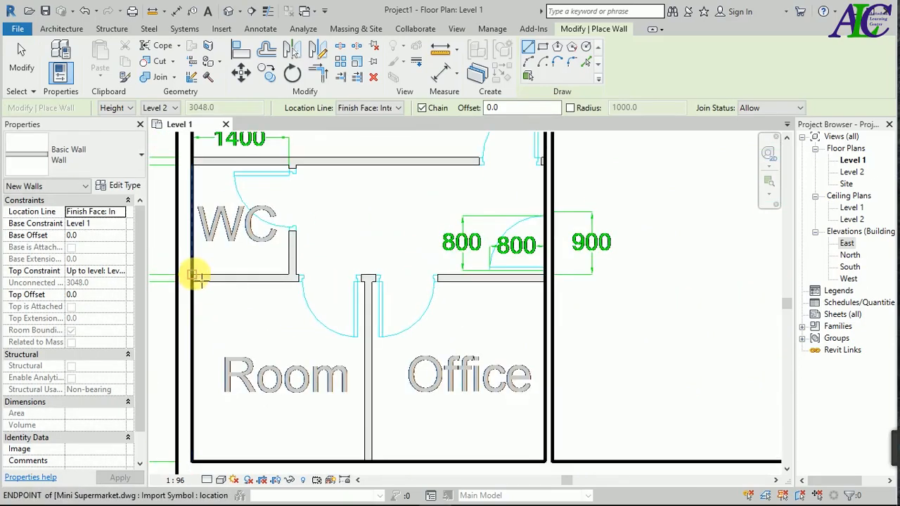
left_click(195, 276)
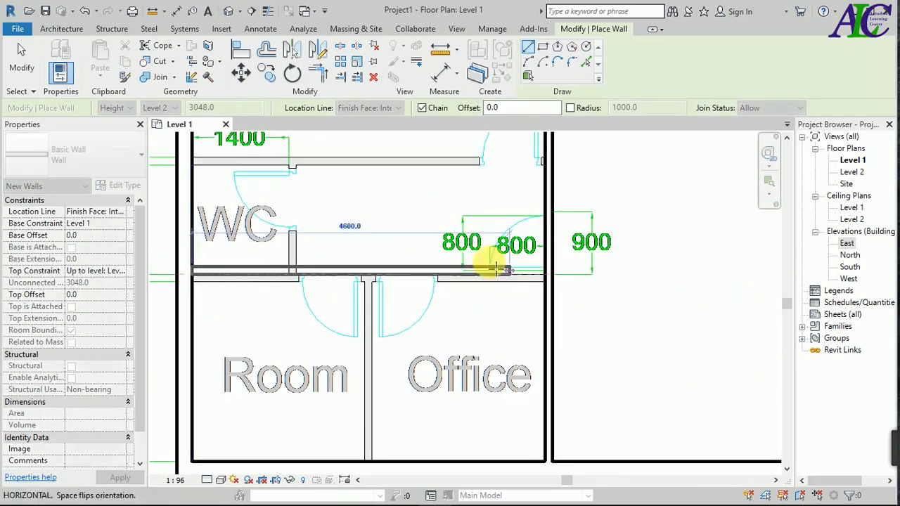
key("Escape")
Draw a partition wall along the upper side of Room and Office, from the left outer wall to the long vertical partition.
scroll(200, 285, "up", 2)
left_click(182, 270)
scroll(394, 261, "down", 2)
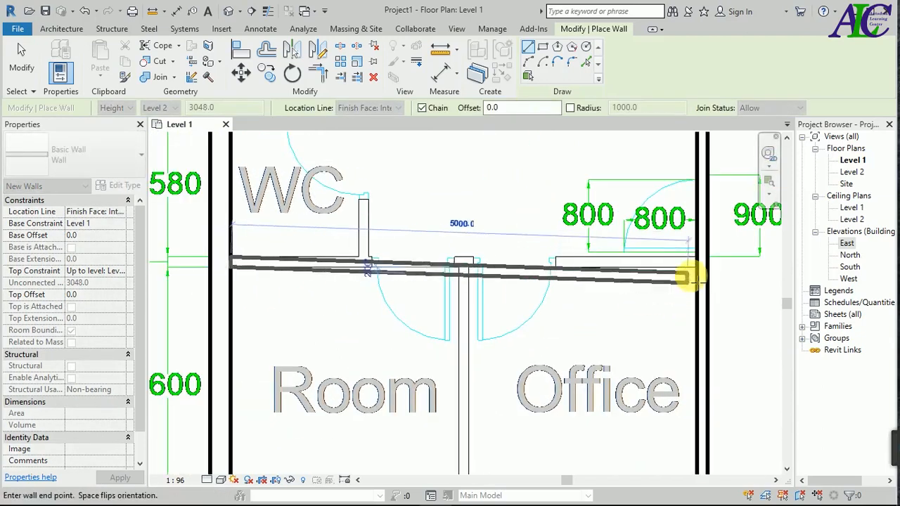
left_click(702, 269)
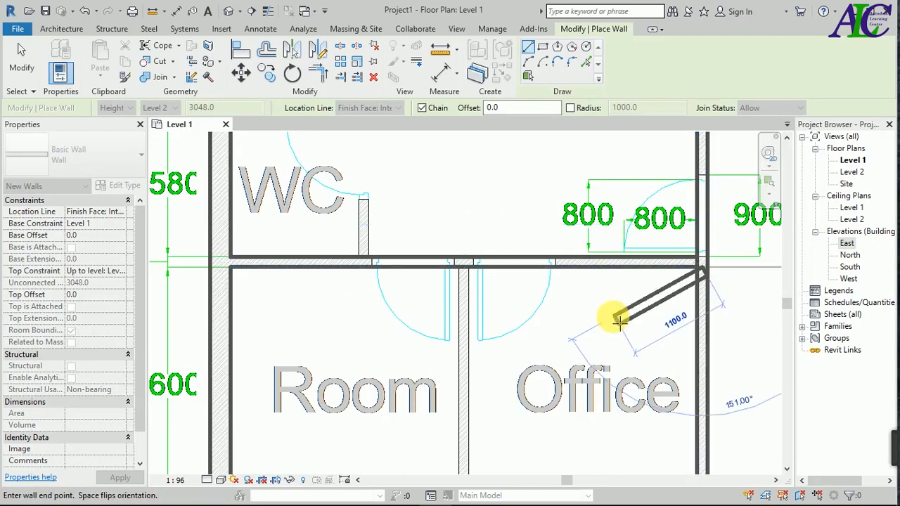
key("Escape")
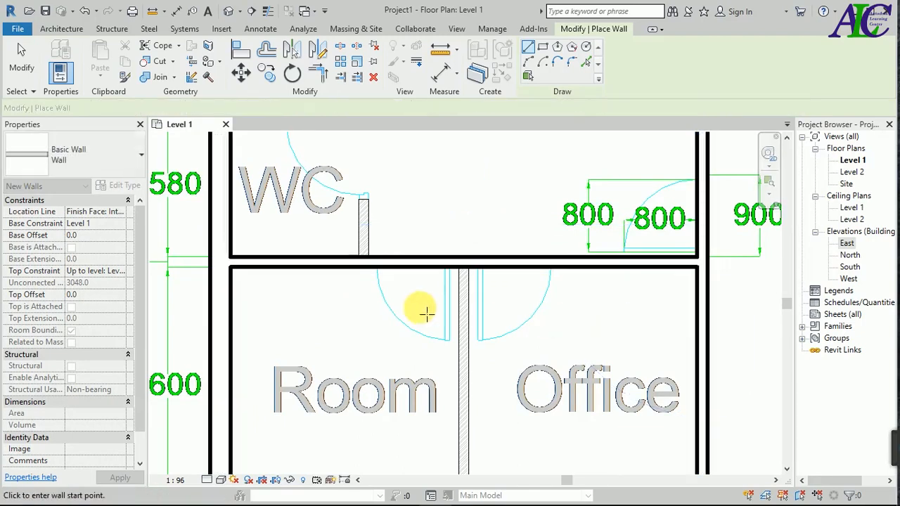
Draw a 2600 mm partition wall between Room and Office, from their upper partition down to the lower outer wall.
scroll(369, 250, "up", 1)
scroll(370, 251, "down", 2)
scroll(428, 275, "down", 1)
scroll(432, 268, "up", 3)
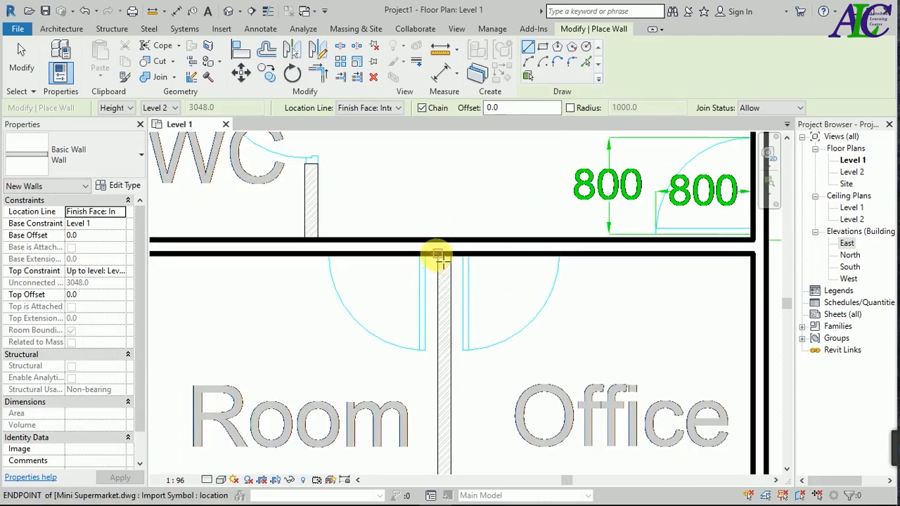
left_click(437, 258)
scroll(426, 306, "down", 3)
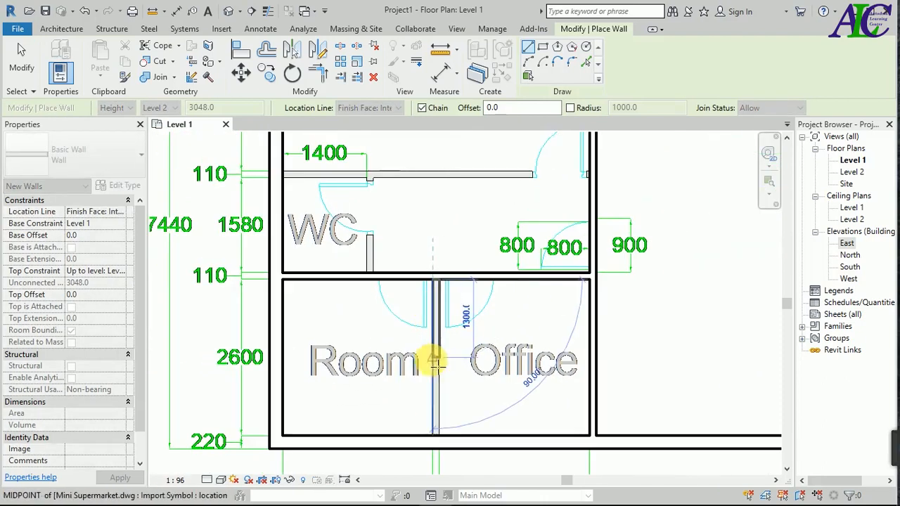
left_click(435, 436)
key("Escape")
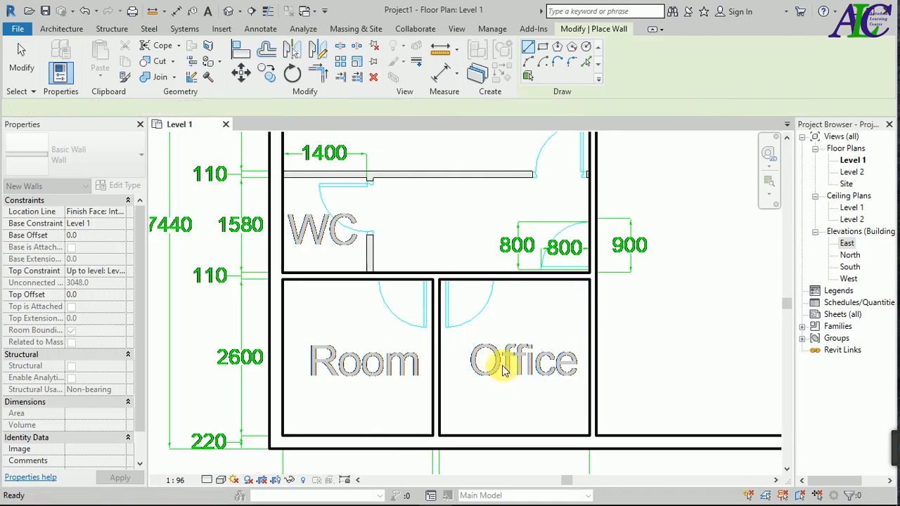
Draw a partition wall between Storage and WC, from the left outer wall across to the long vertical partition.
scroll(443, 373, "down", 2)
scroll(450, 378, "down", 1)
scroll(406, 262, "up", 5)
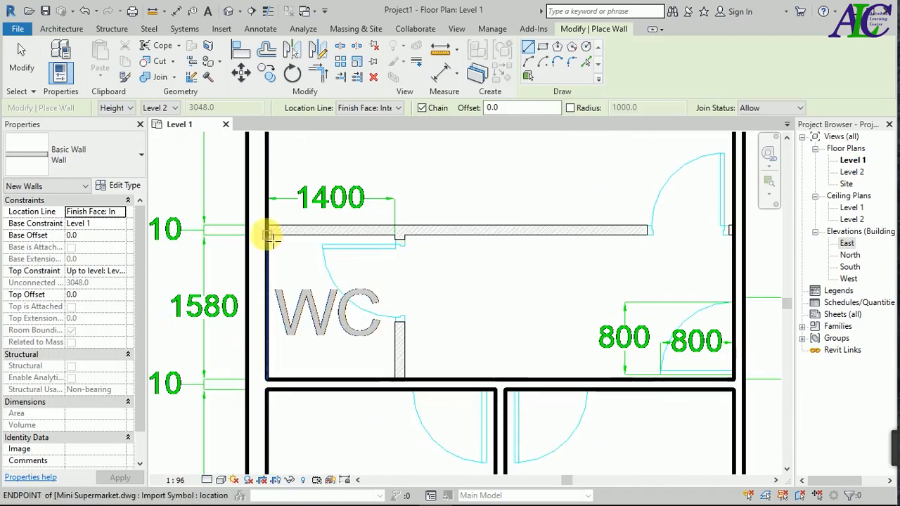
left_click(268, 235)
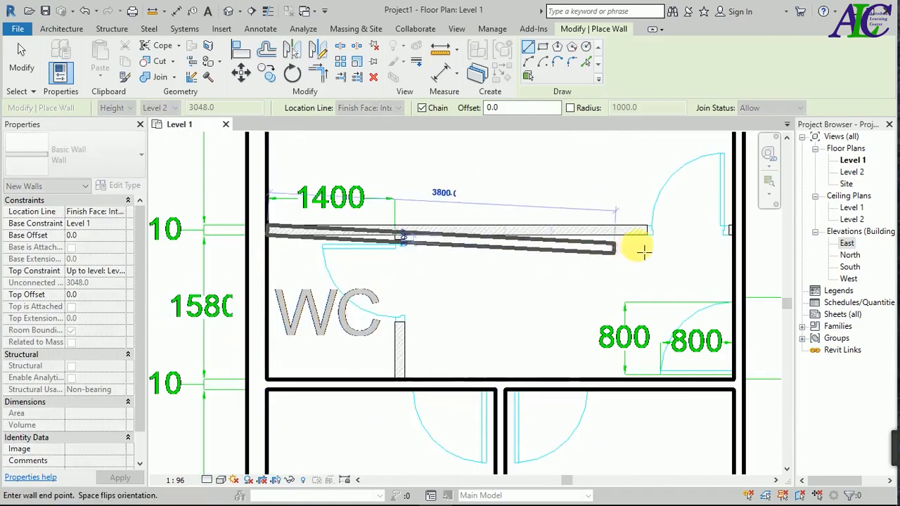
left_click(731, 236)
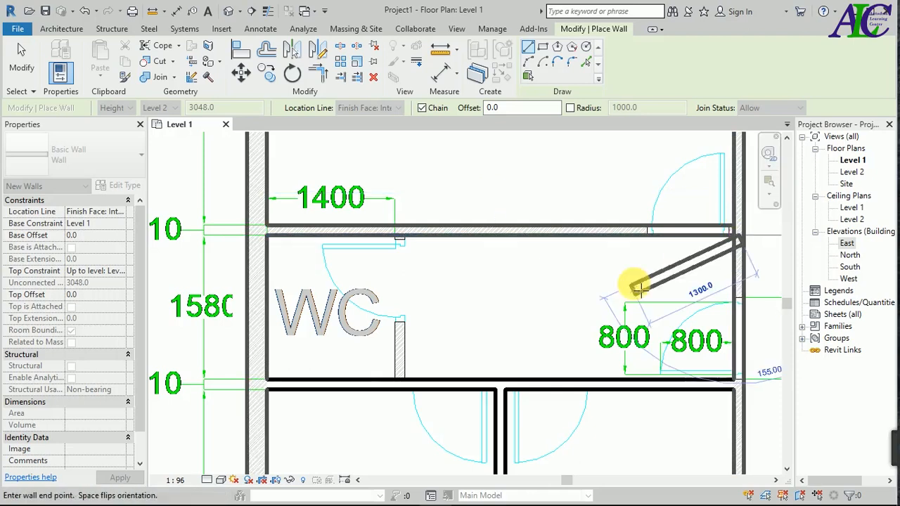
key("Escape")
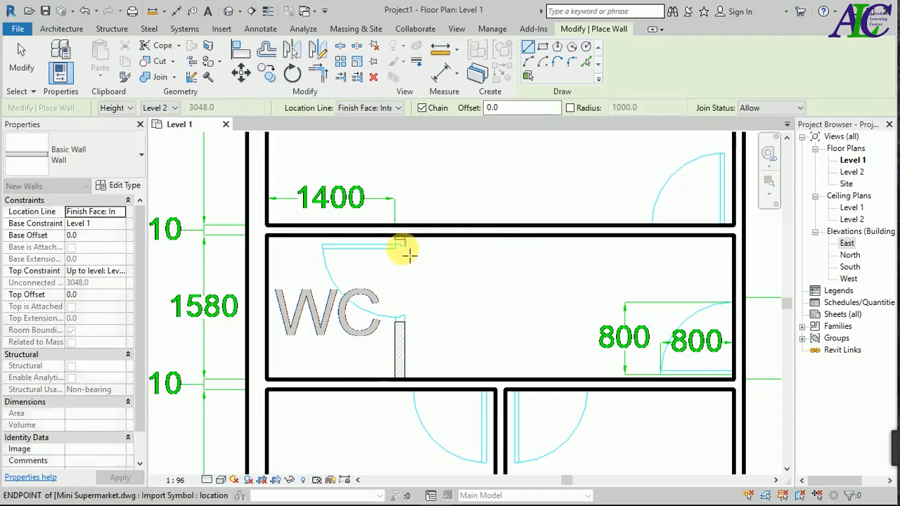
Draw a partition wall about 1580 mm long on the door side of WC, between its upper and lower partitions, and end the Wall command.
scroll(404, 252, "up", 4)
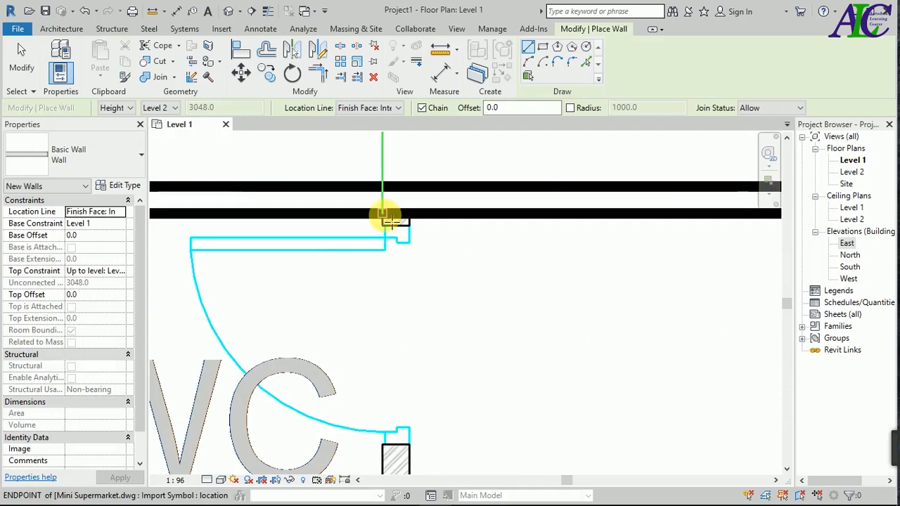
left_click(384, 216)
scroll(383, 302, "down", 2)
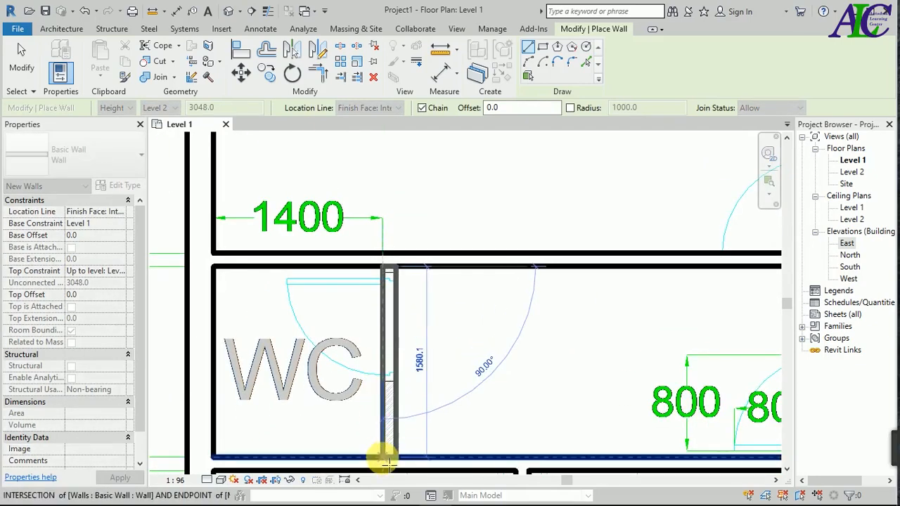
left_click(386, 461)
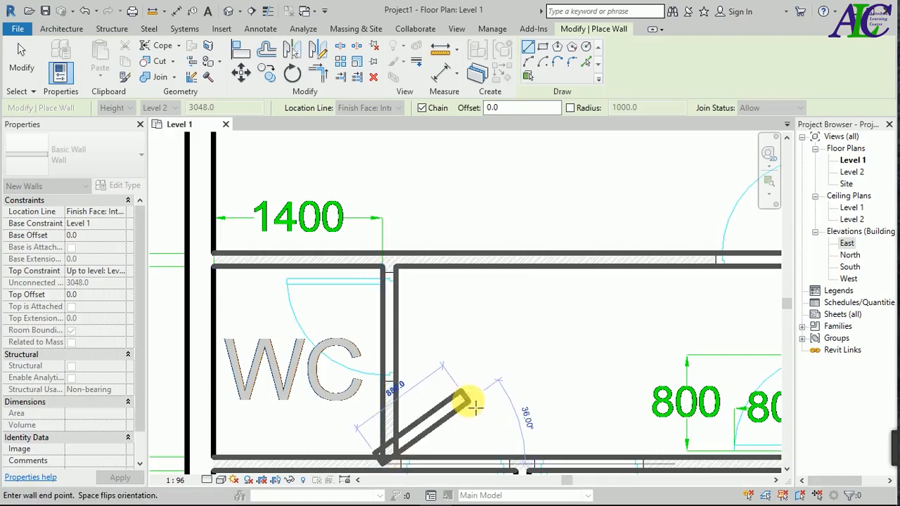
key("Escape")
scroll(331, 255, "down", 4)
scroll(330, 294, "down", 3)
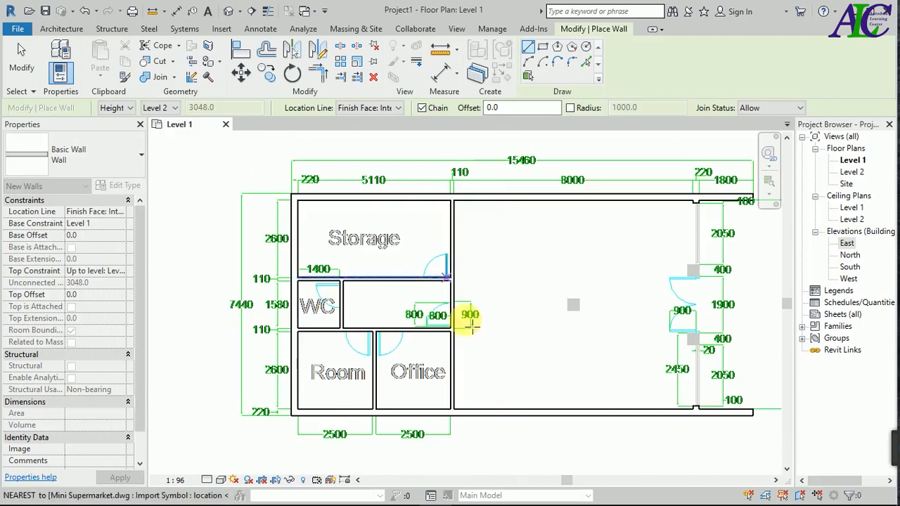
key("Escape")
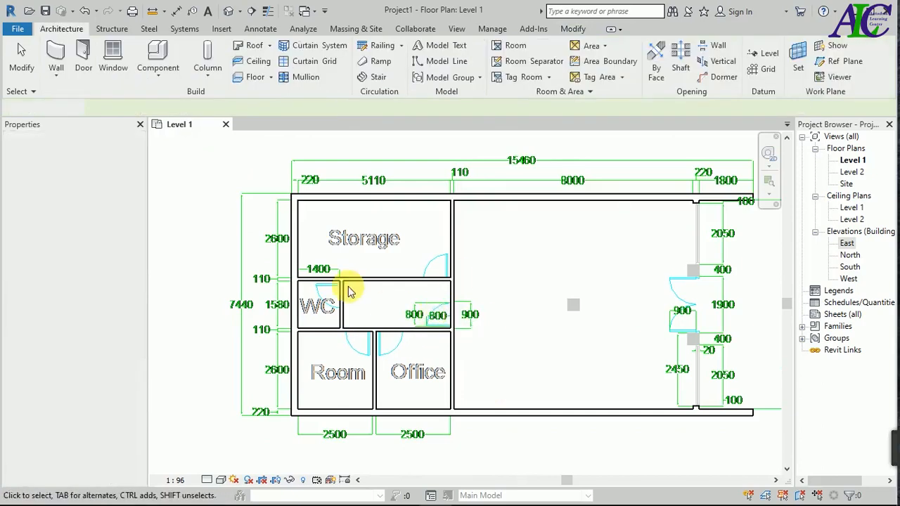
Start an architectural column and duplicate the Rectangular Column type Column 1 as a new type named Column.
scroll(345, 288, "down", 2)
scroll(550, 342, "up", 1)
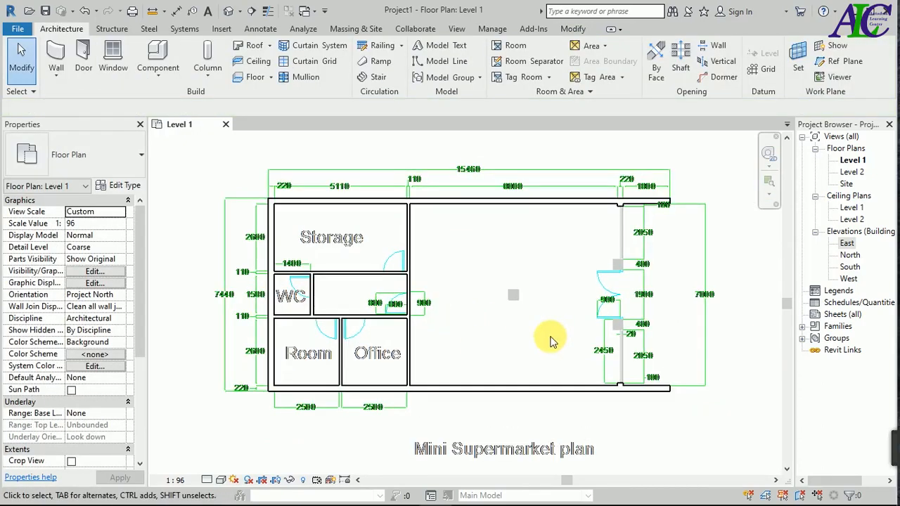
scroll(525, 312, "up", 1)
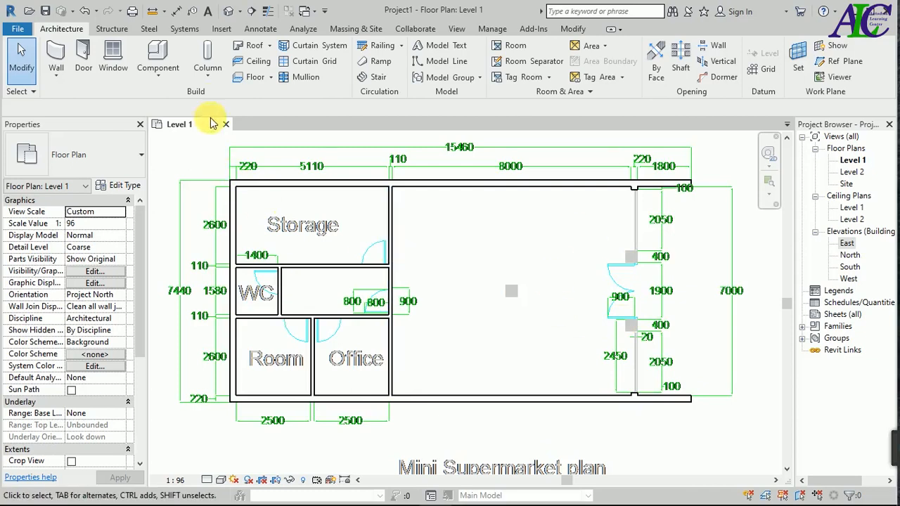
left_click(209, 76)
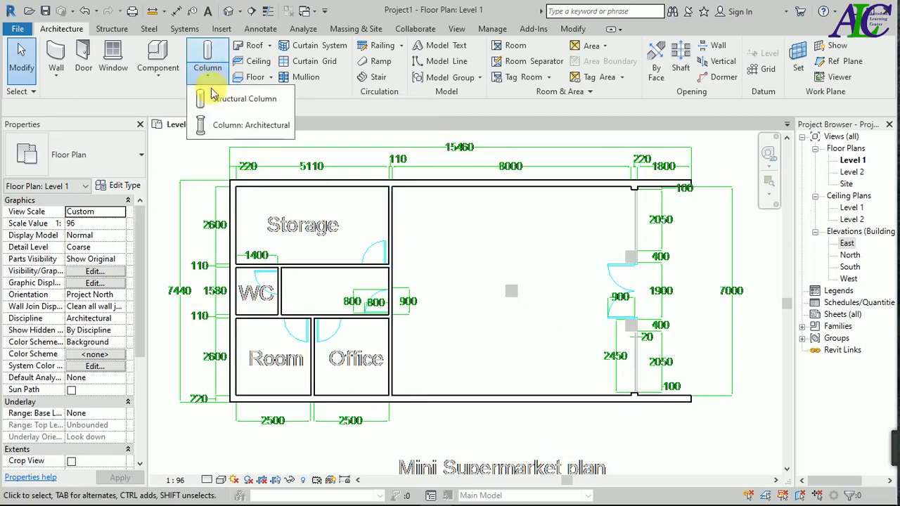
left_click(222, 125)
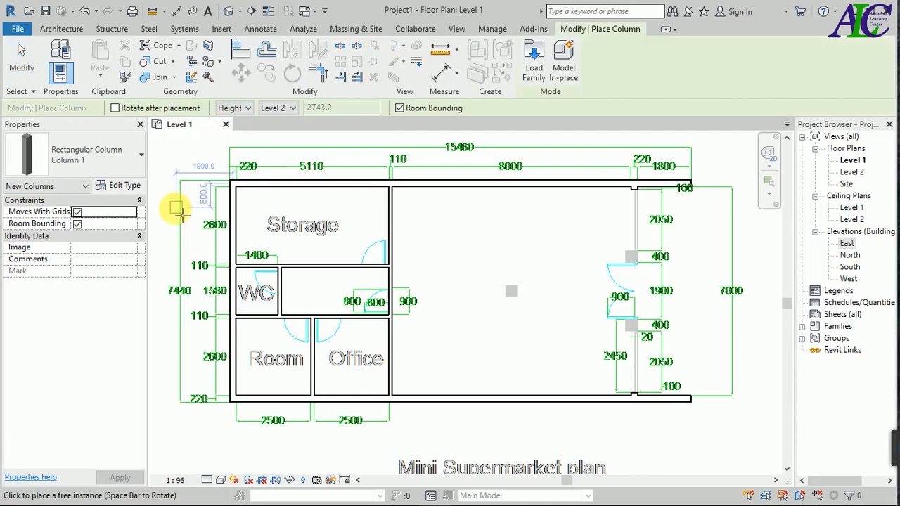
left_click(124, 188)
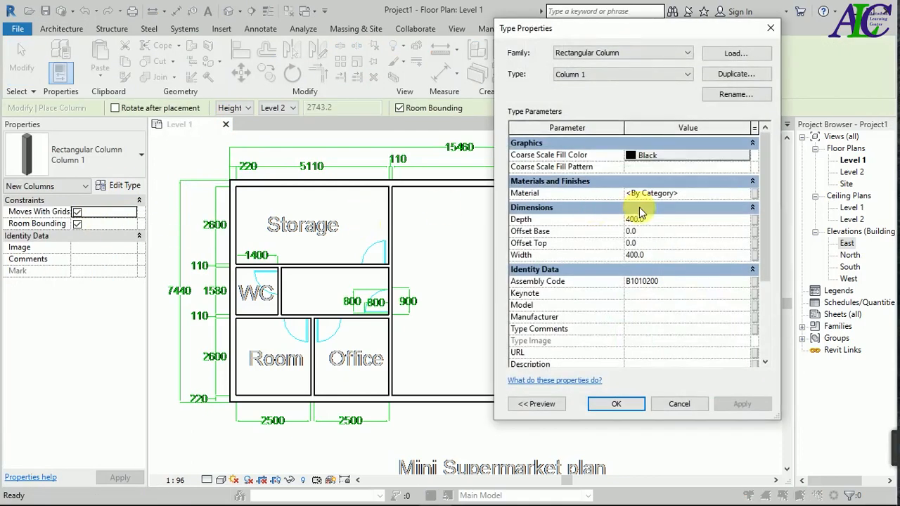
left_click(737, 74)
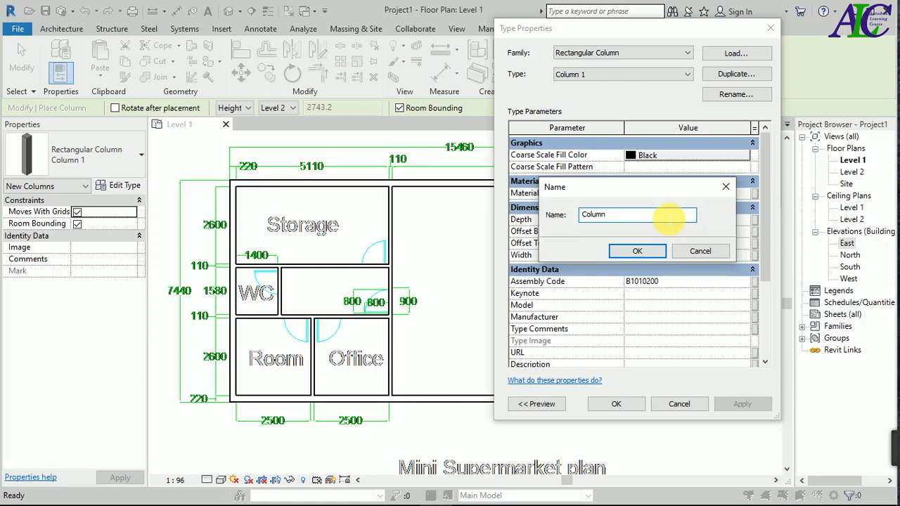
left_click(638, 252)
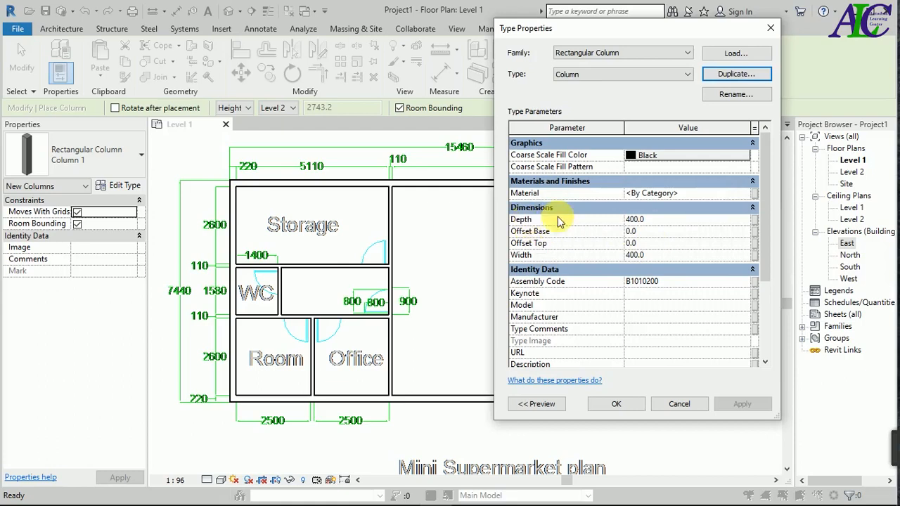
Keep the new column type's depth and width at 400 mm and accept the type properties.
left_click(653, 222)
double_click(633, 219)
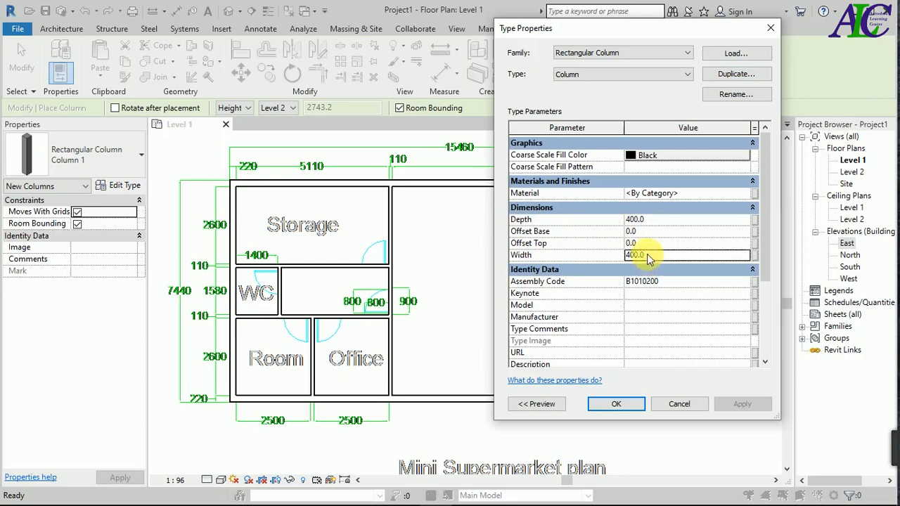
double_click(633, 254)
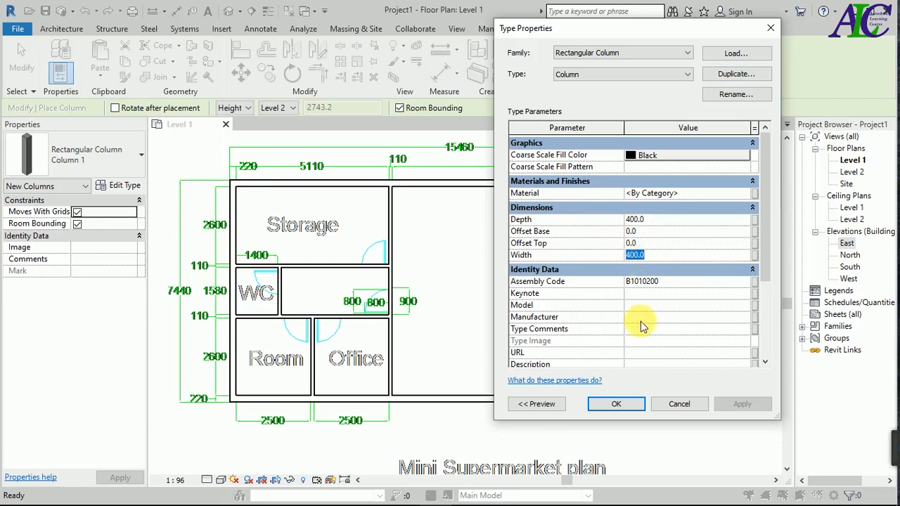
left_click(626, 408)
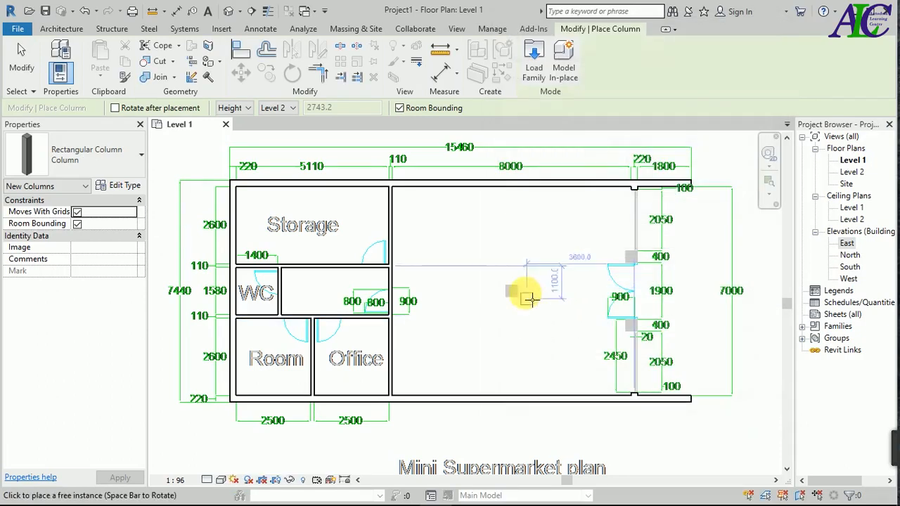
Place columns on the plan's three grey column squares: one mid-hall and one at each side of the entrance door.
scroll(533, 305, "up", 6)
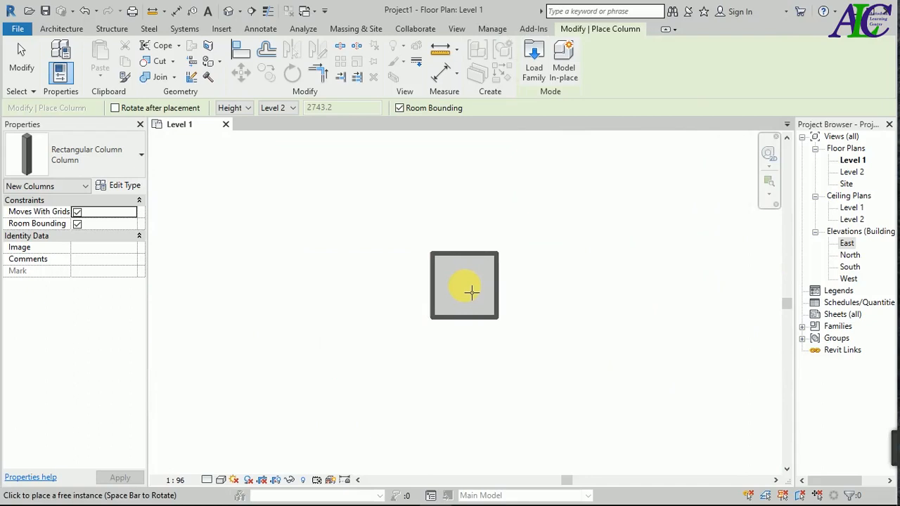
scroll(390, 295, "down", 4)
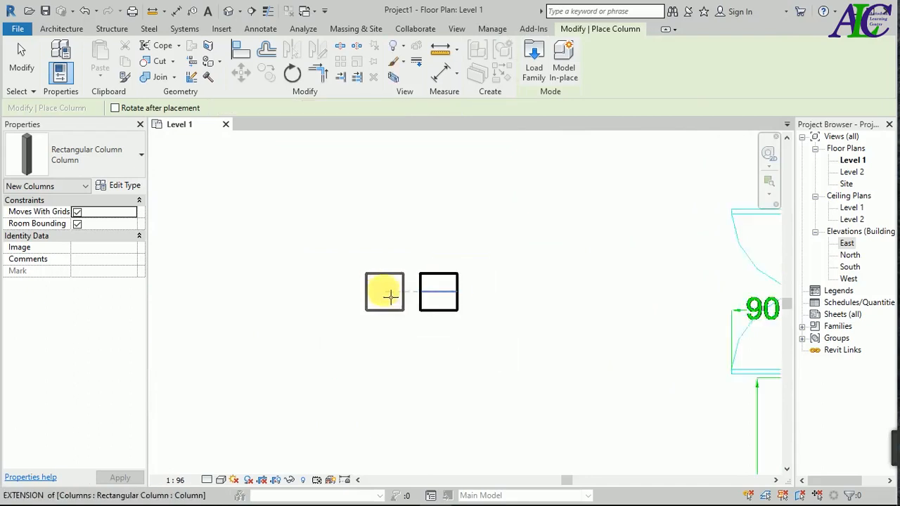
scroll(635, 235, "up", 5)
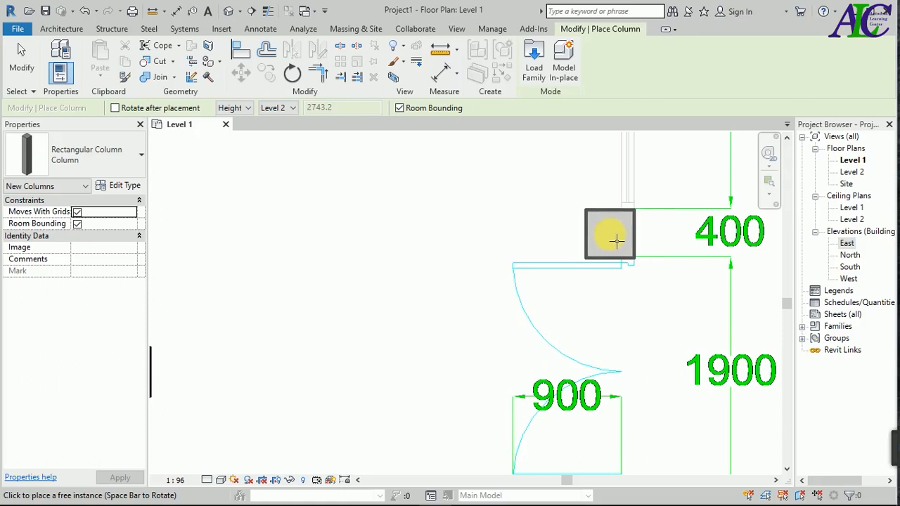
left_click(615, 242)
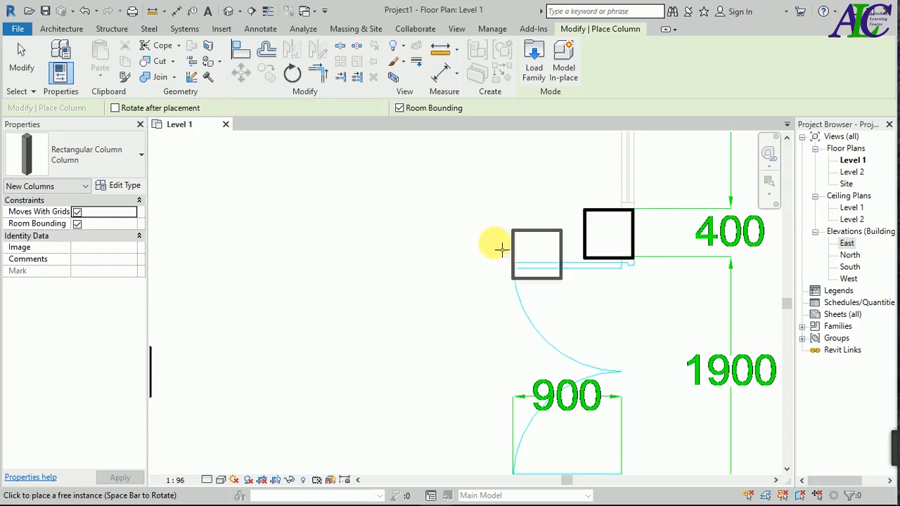
scroll(488, 223, "down", 2)
left_click(579, 424)
scroll(579, 424, "up", 1)
scroll(579, 424, "up", 5)
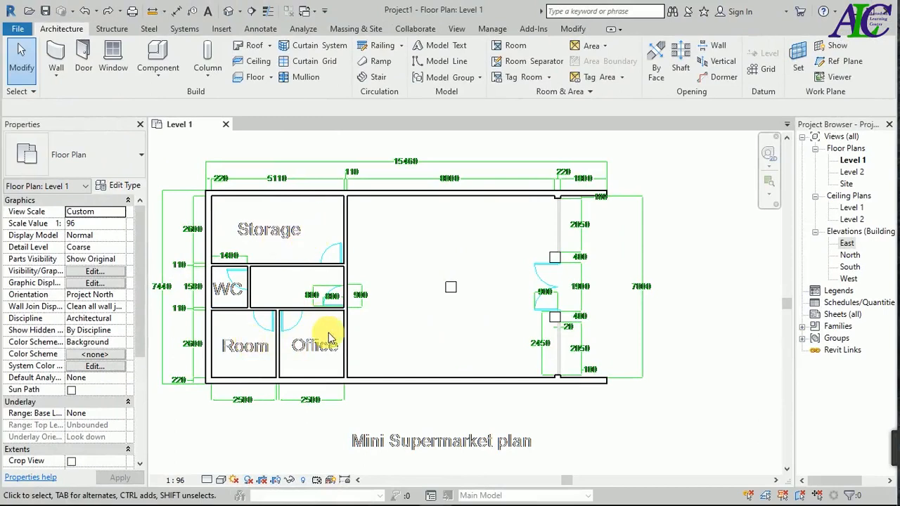
Start loading a family and browse to the Residential subfolder of Doors in the US Metric library.
left_click(225, 31)
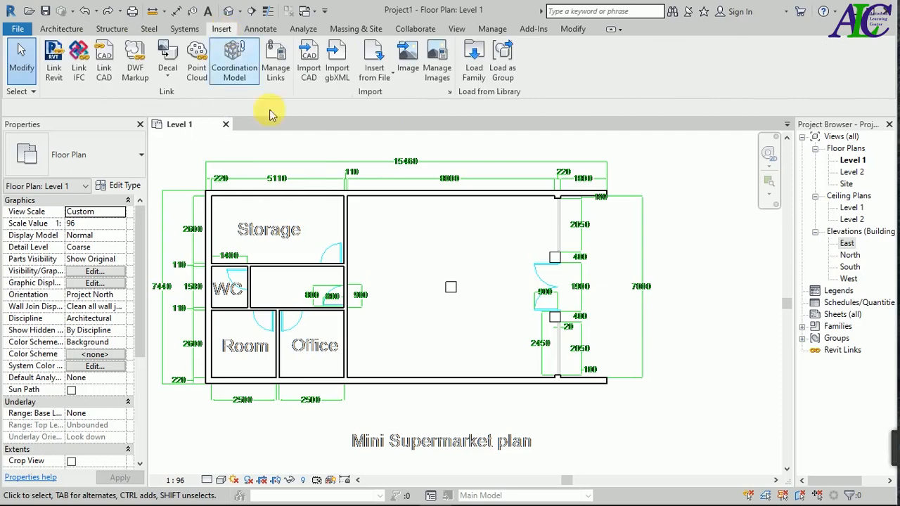
left_click(476, 75)
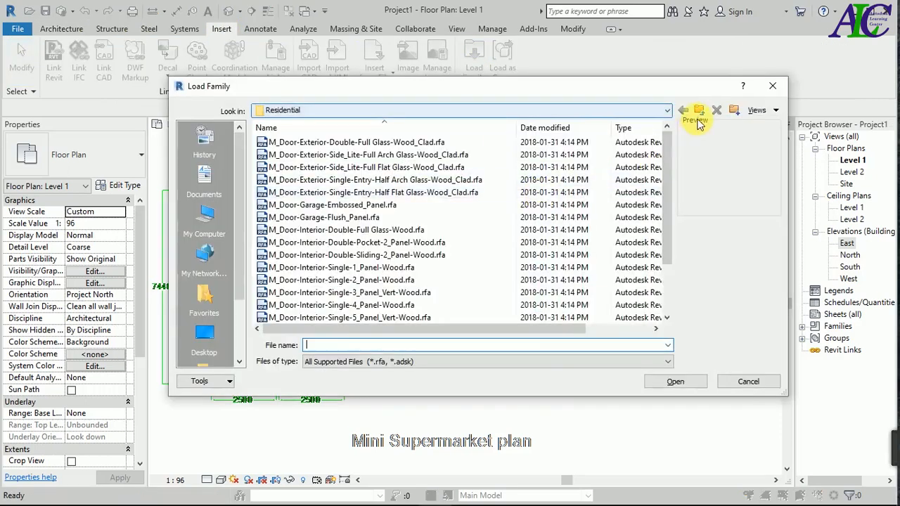
left_click(700, 113)
left_click(701, 113)
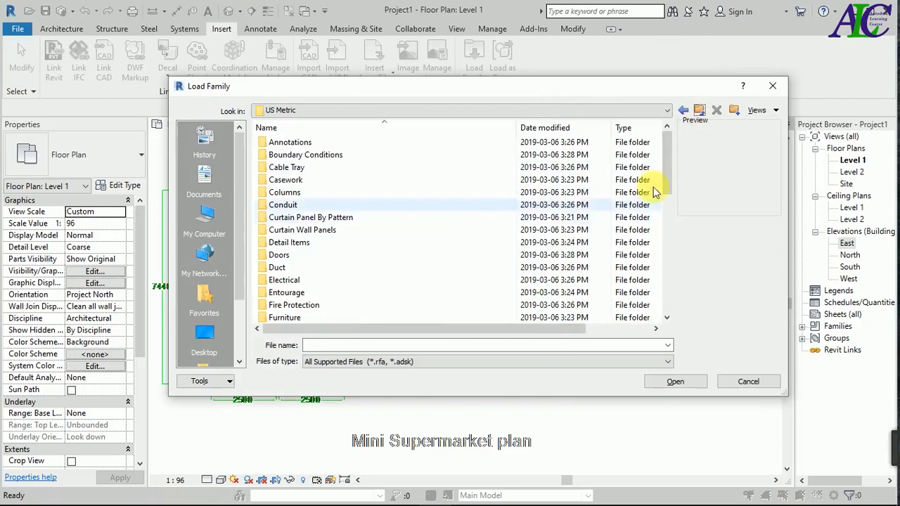
left_click(701, 112)
double_click(290, 169)
left_click(291, 257)
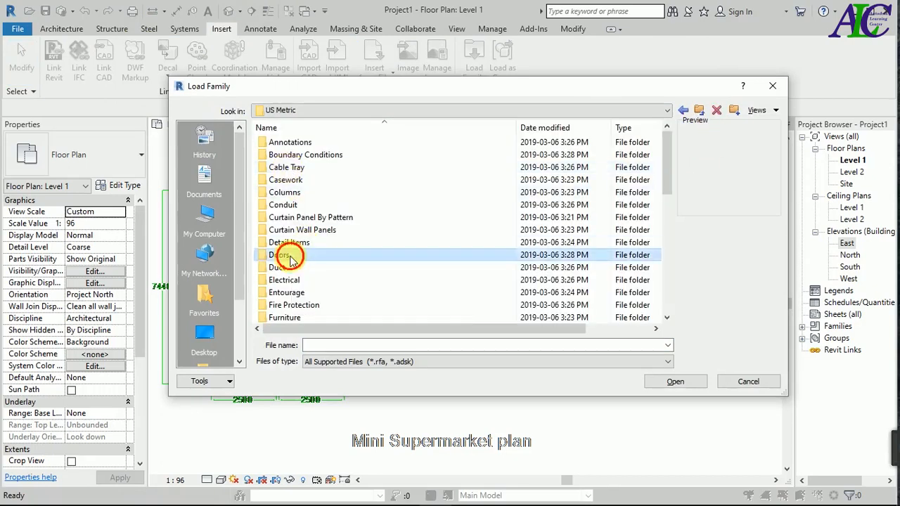
double_click(291, 258)
double_click(289, 167)
Open the door family M_Door-Interior-Single-2_Panel-Wood.rfa for loading.
left_click(320, 270)
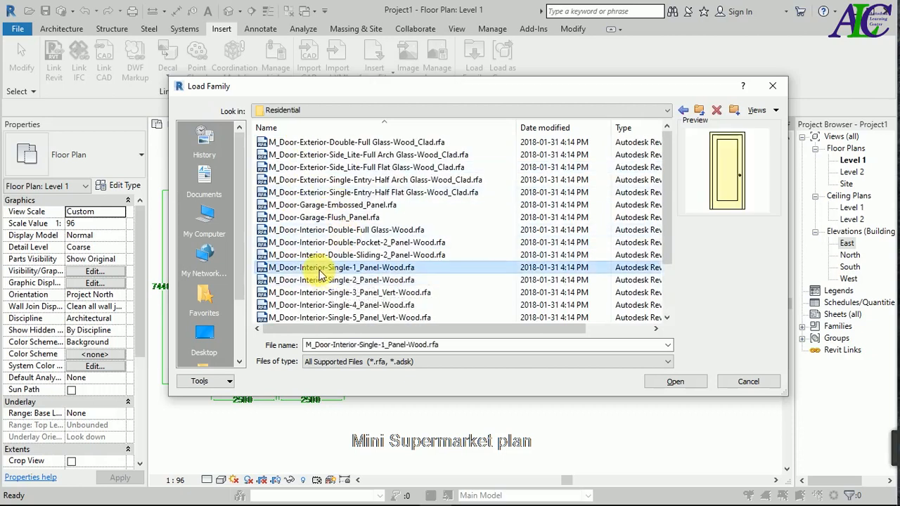
left_click(321, 281)
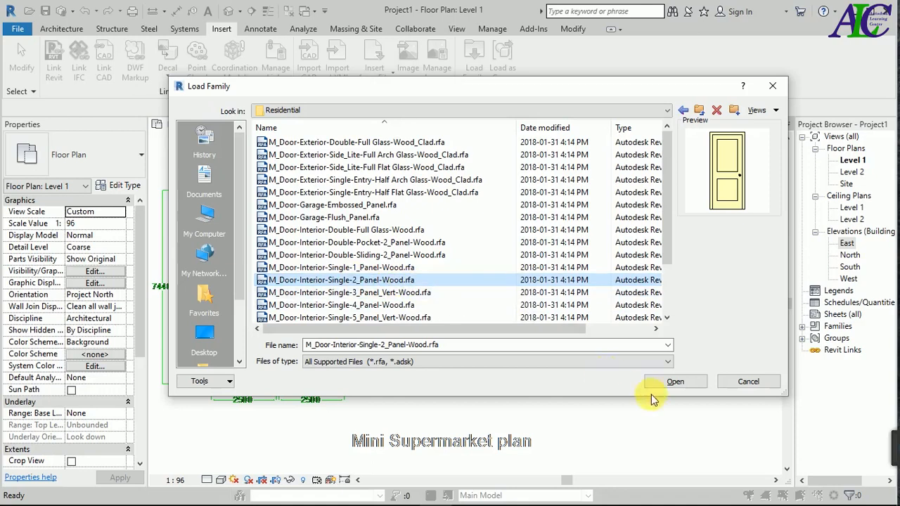
left_click(674, 384)
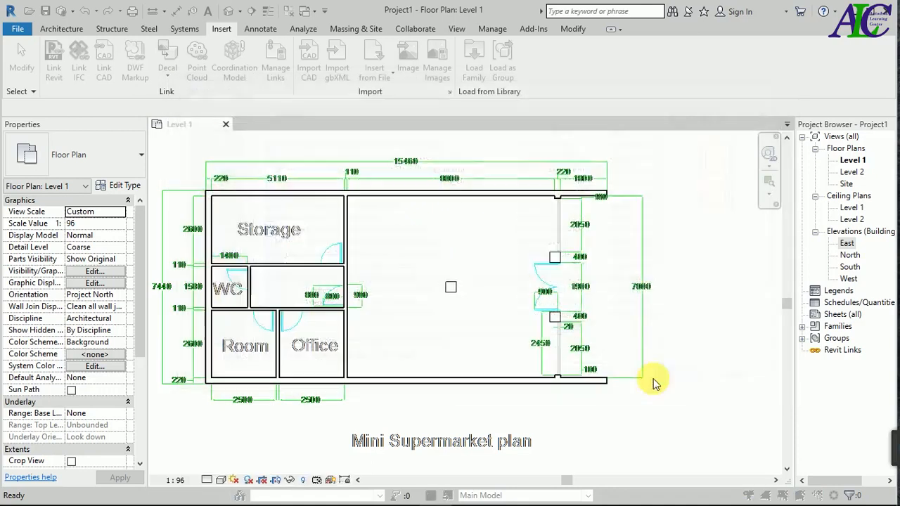
Load the 800 x 2000mm type of the two-panel interior door family into the project.
scroll(408, 276, "down", 6)
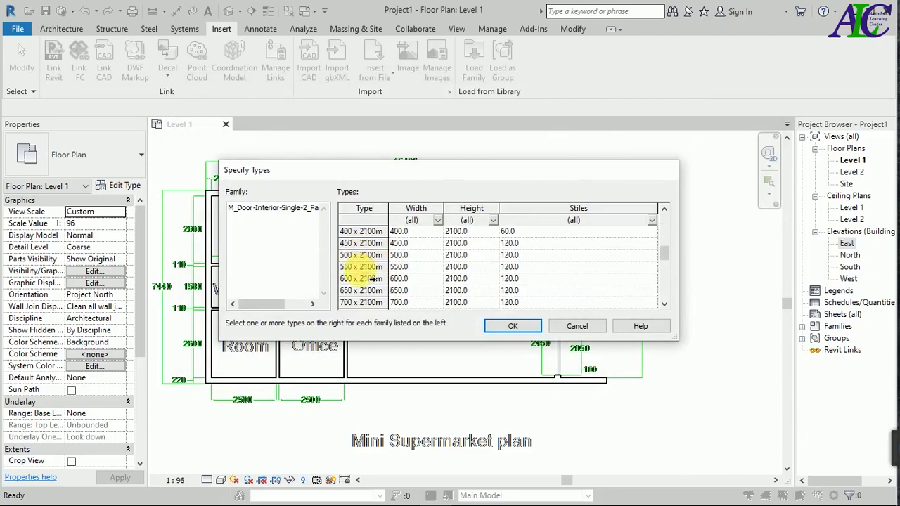
scroll(383, 290, "down", 3)
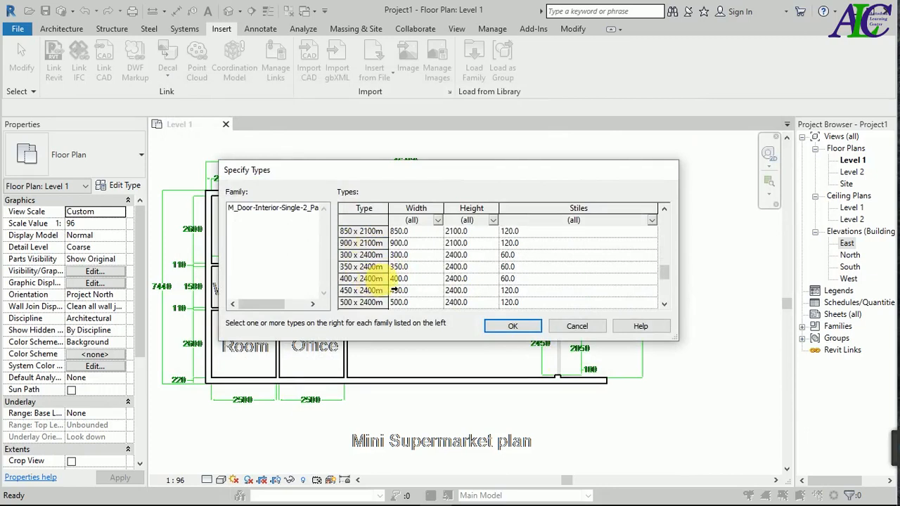
scroll(396, 290, "down", 1)
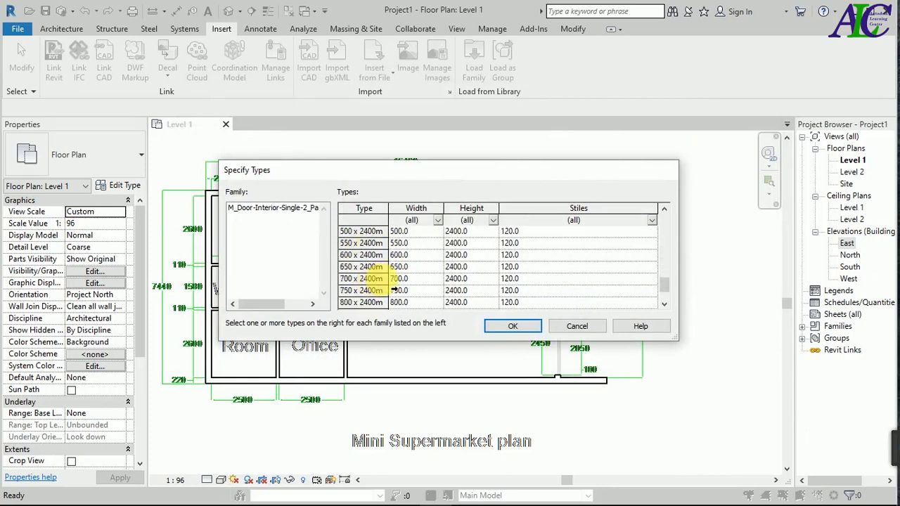
scroll(395, 289, "down", 1)
scroll(408, 271, "up", 8)
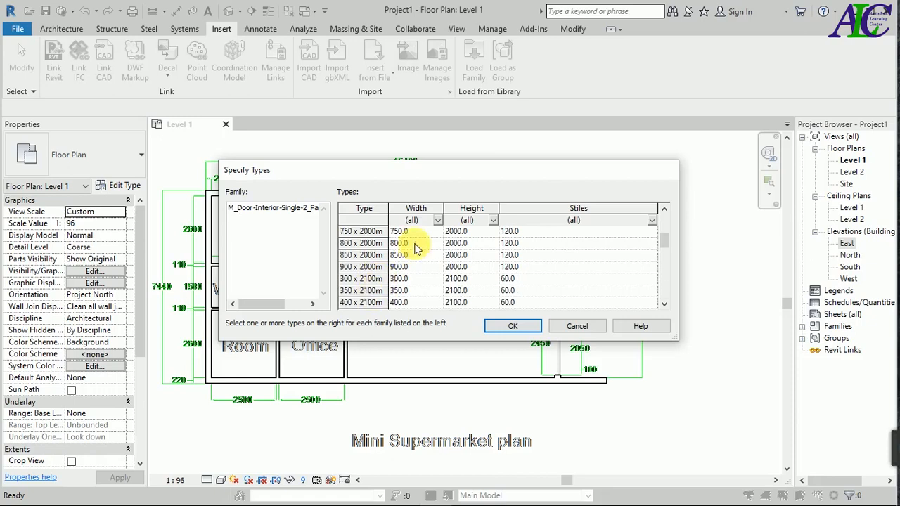
left_click(418, 245)
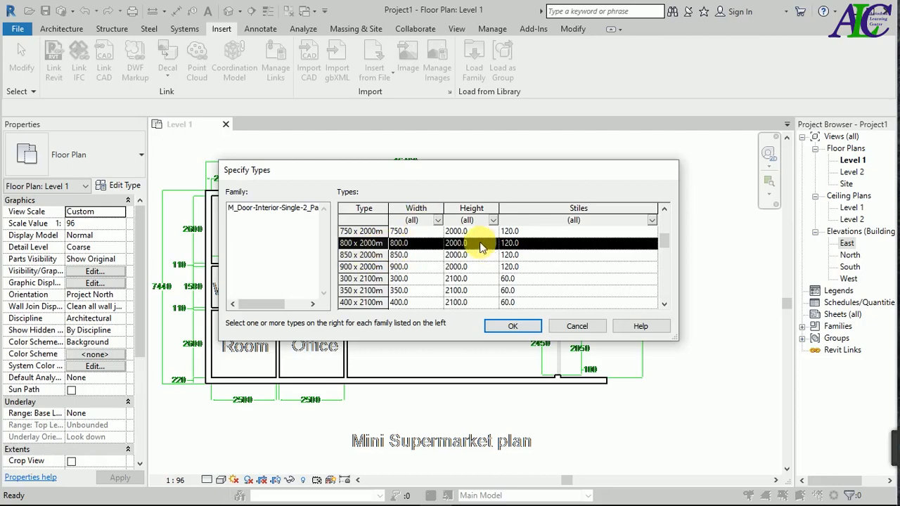
left_click(503, 329)
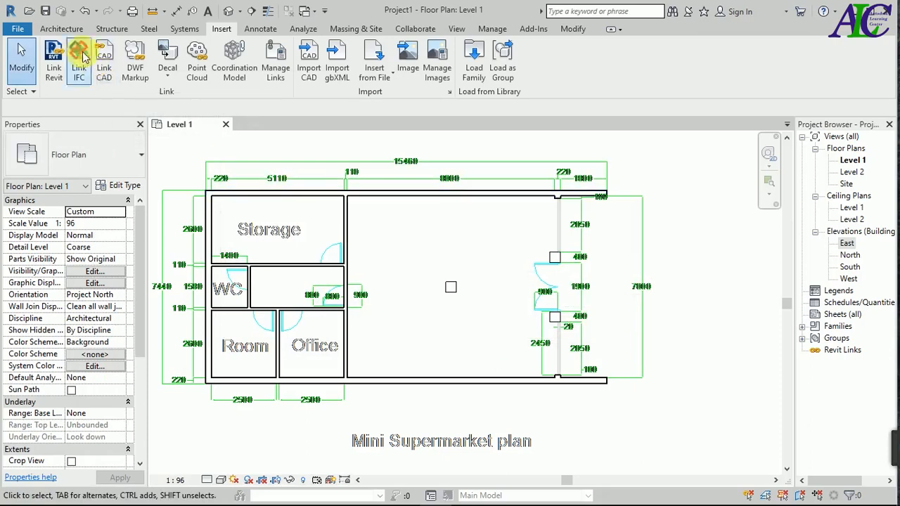
Place an 800 x 2000mm M_Door-Interior-Single-2_Panel-Wood door at the plan's door swing in the partition between the corridor and the main hall.
left_click(61, 28)
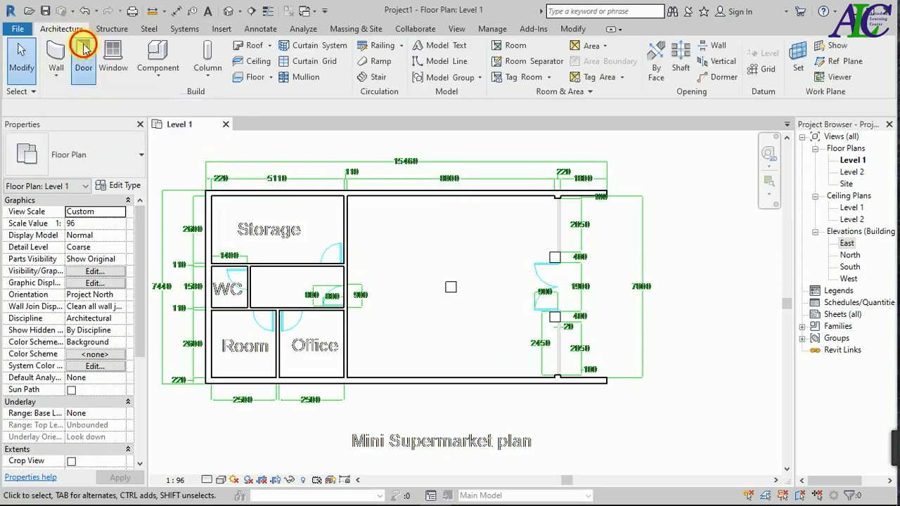
left_click(84, 56)
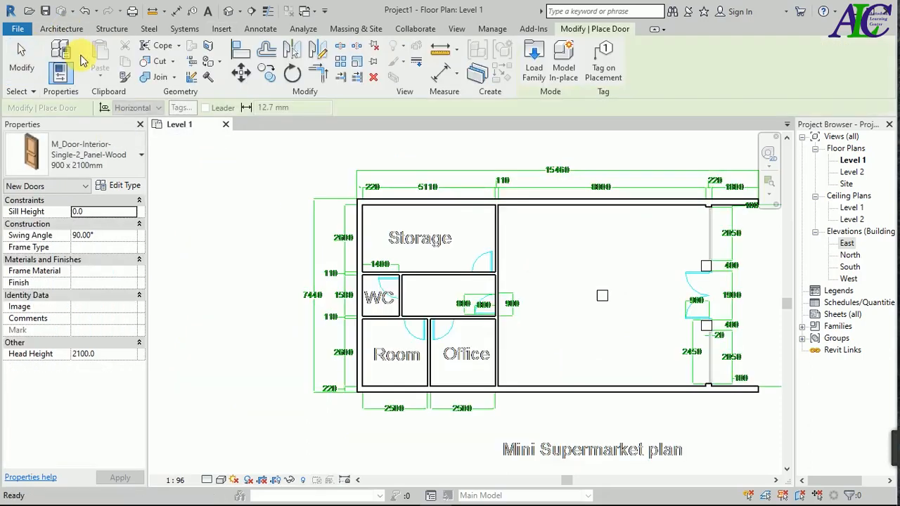
left_click(140, 156)
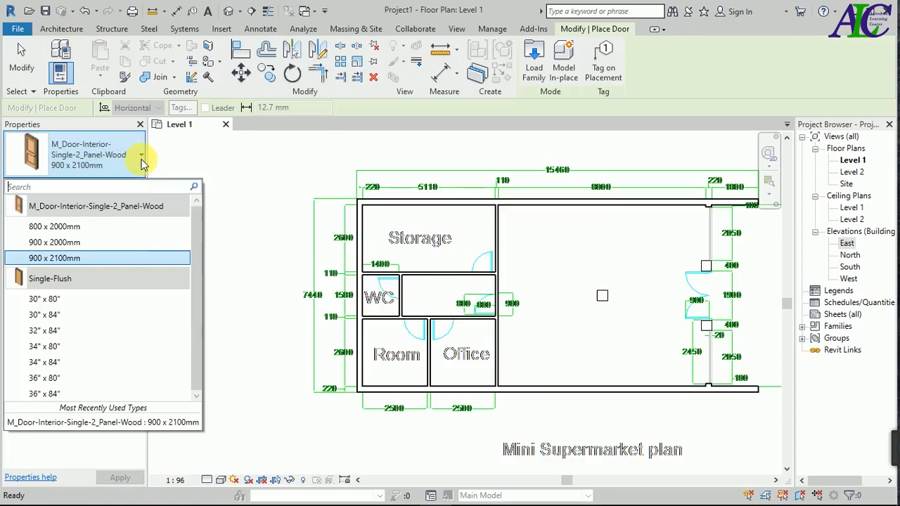
left_click(73, 228)
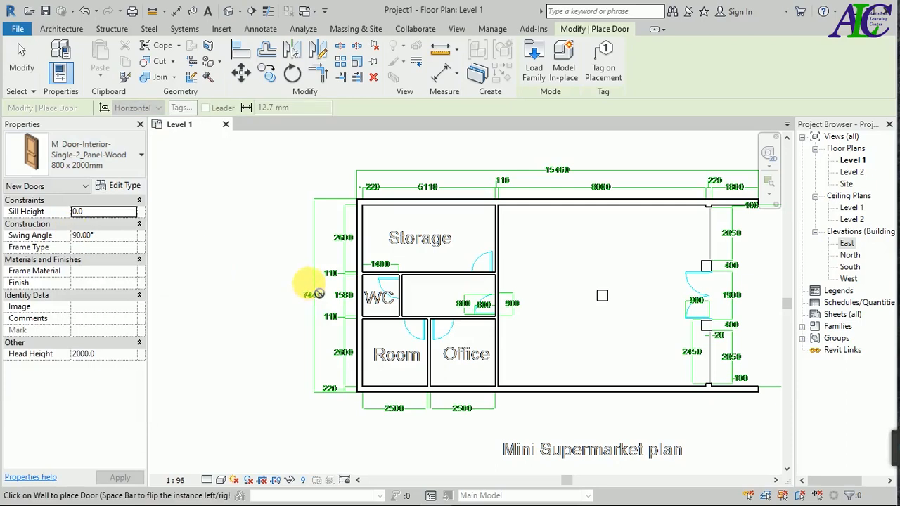
scroll(310, 296, "down", 1)
scroll(463, 309, "up", 2)
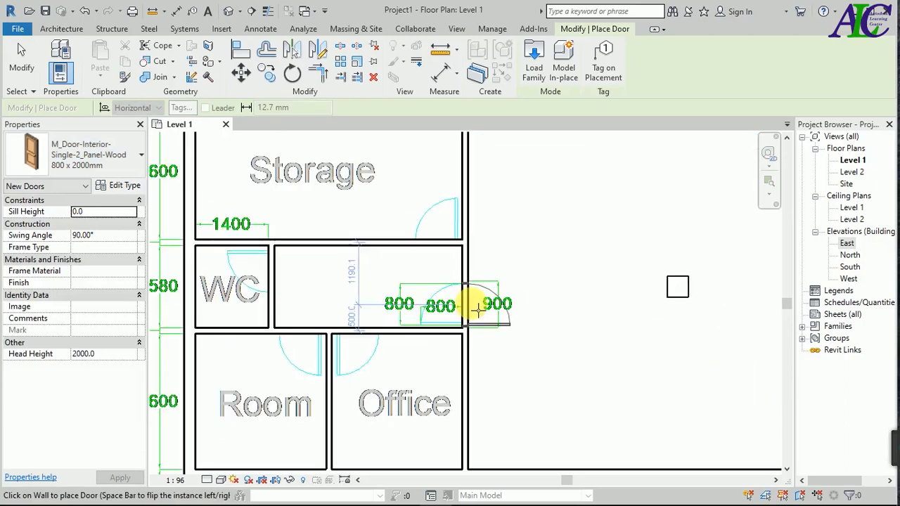
scroll(464, 309, "up", 1)
scroll(478, 309, "up", 1)
scroll(478, 309, "up", 2)
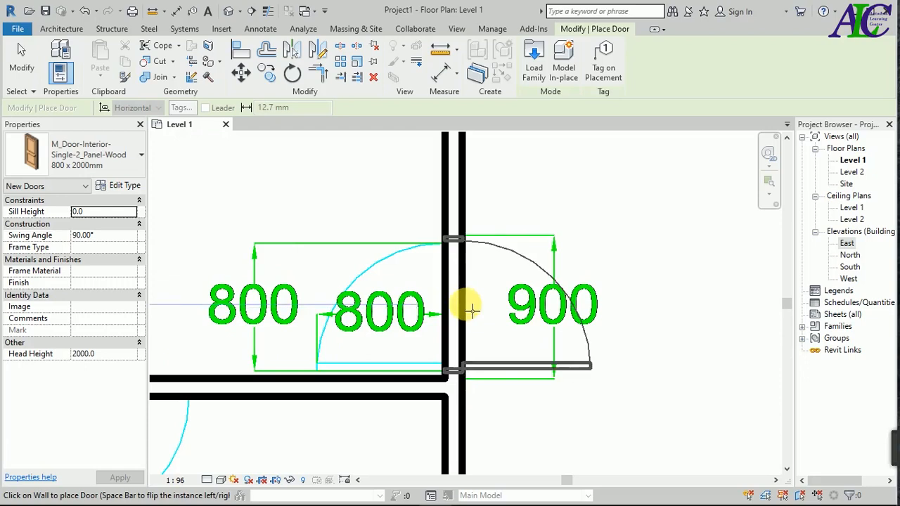
scroll(473, 310, "up", 1)
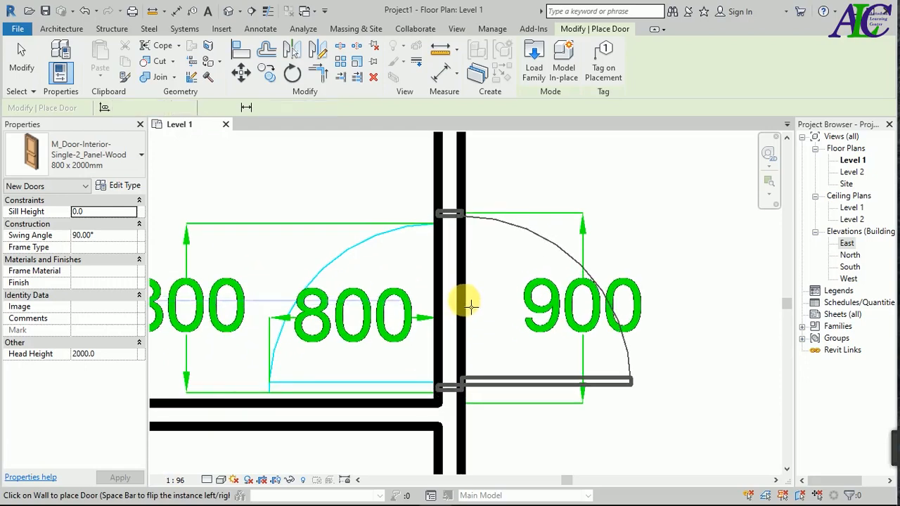
scroll(470, 306, "down", 1)
scroll(527, 316, "down", 2)
scroll(471, 307, "down", 1)
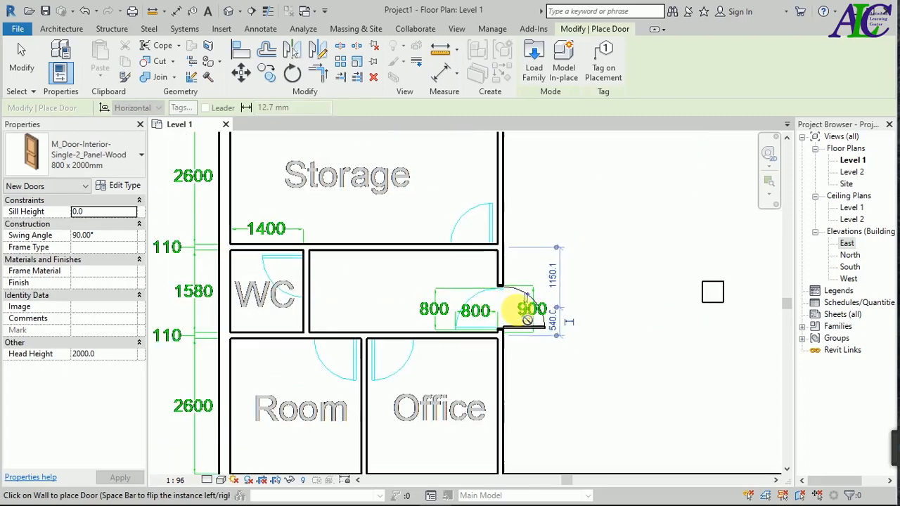
Place 800 x 2000mm doors over the plan's door swings in the Storage wall and the WC wall.
scroll(485, 246, "up", 2)
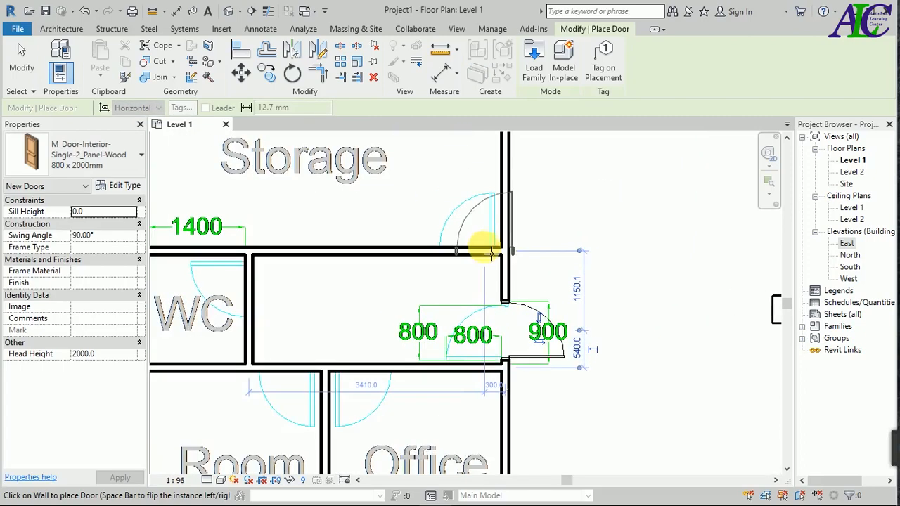
scroll(468, 249, "up", 2)
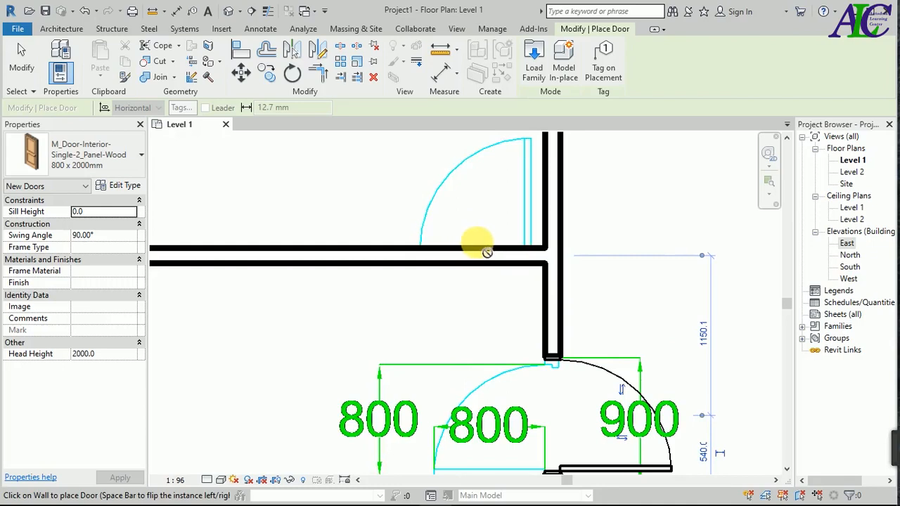
left_click(478, 253)
scroll(464, 260, "down", 2)
scroll(185, 316, "up", 1)
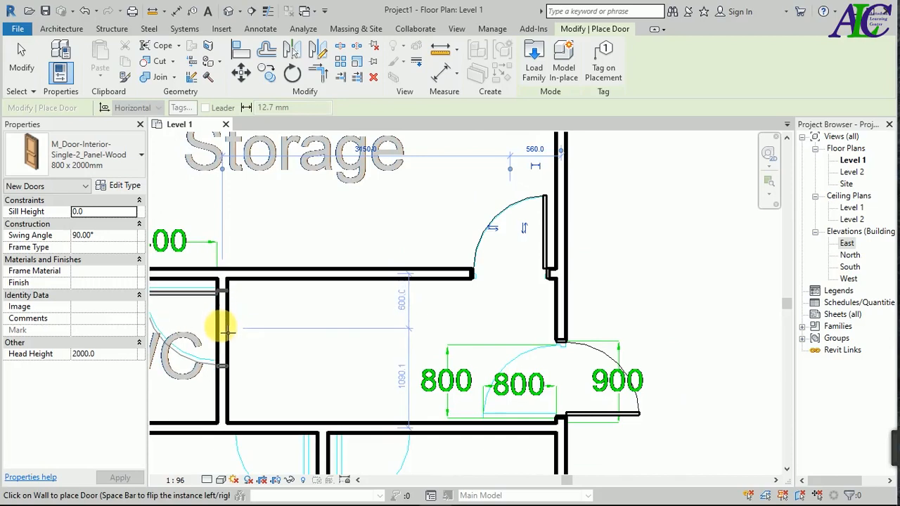
scroll(223, 330, "up", 2)
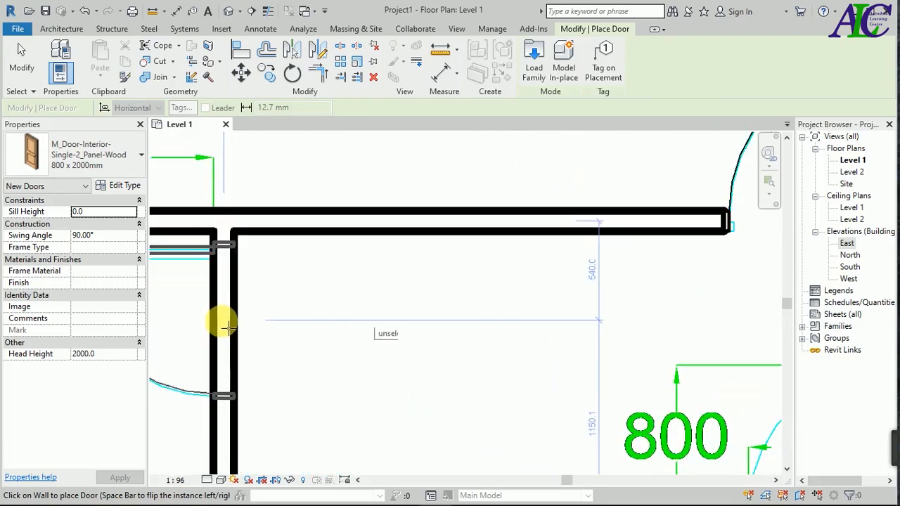
scroll(282, 310, "down", 4)
Place 800 x 2000mm doors in the corridor wall at the plan's door swings for the Room and the Office.
scroll(334, 425, "up", 4)
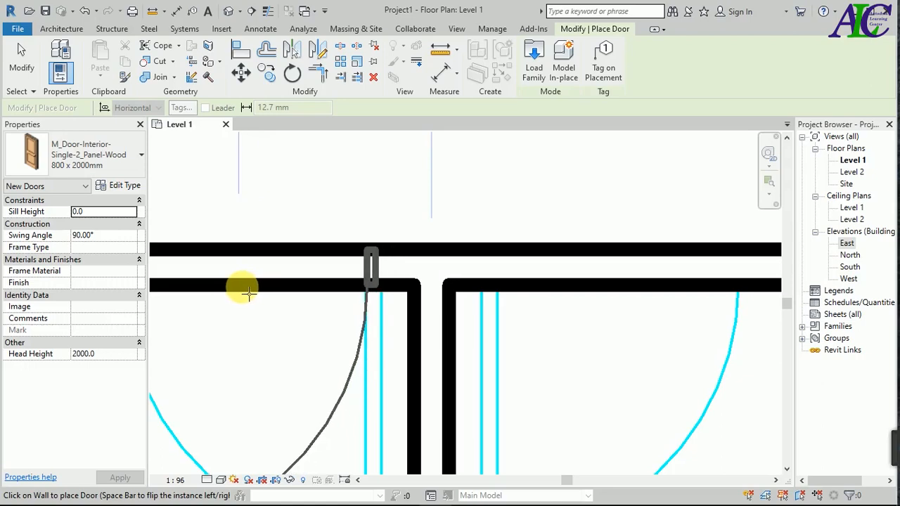
left_click(250, 289)
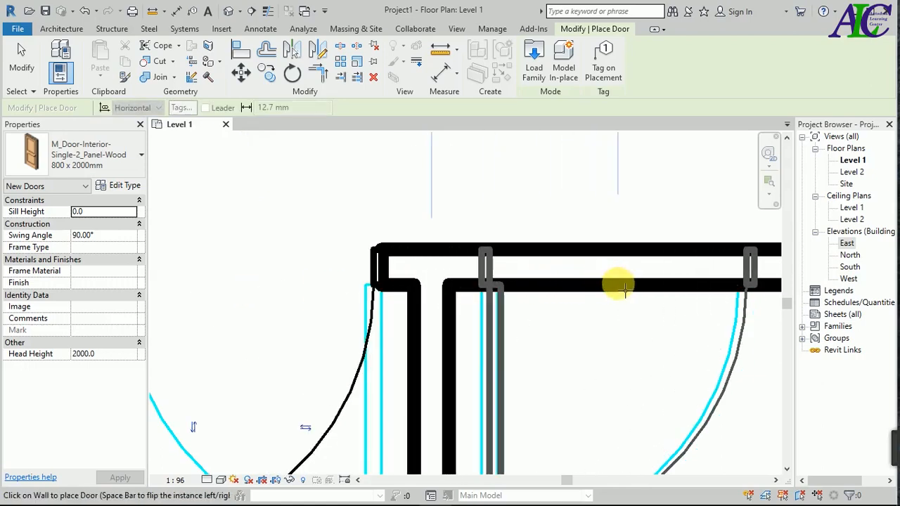
scroll(464, 299, "down", 5)
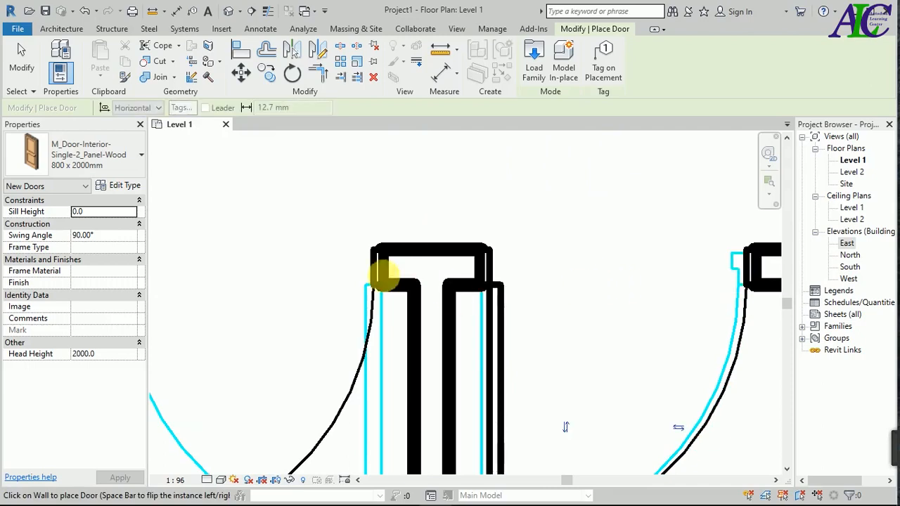
scroll(362, 285, "down", 3)
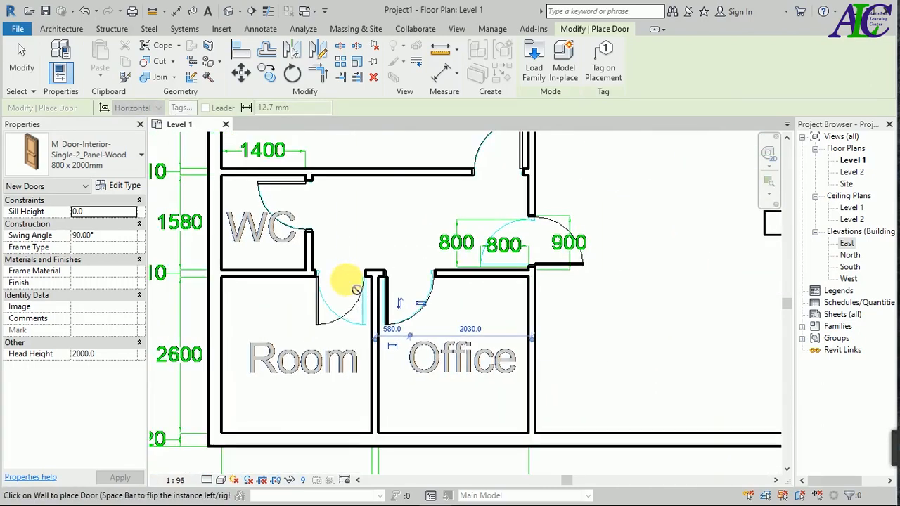
Finish door placement and flip the Room door's hinge side to match the swing drawn on the plan.
left_click(357, 291)
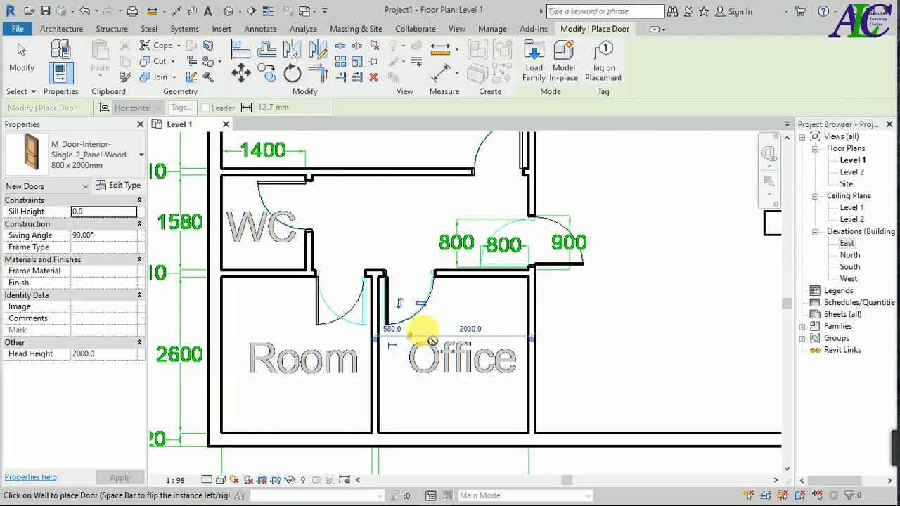
scroll(338, 327, "up", 2)
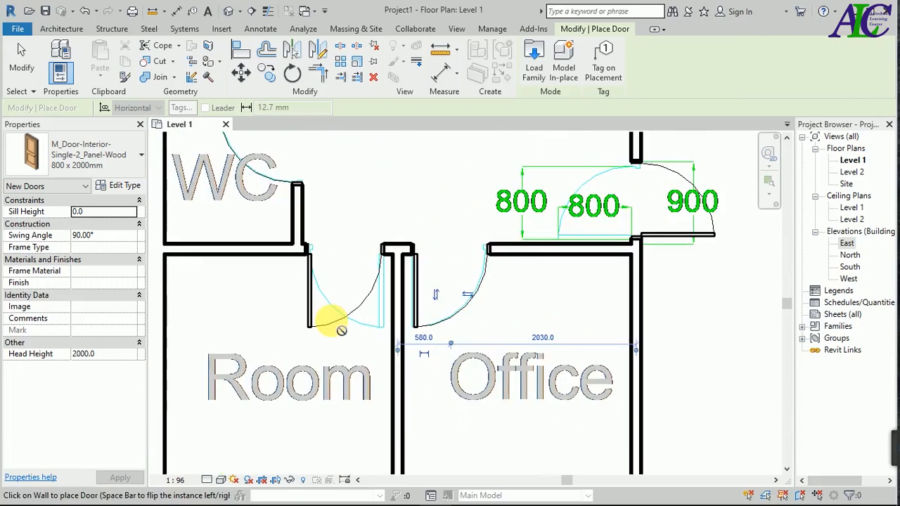
key("Escape")
key("Escape")
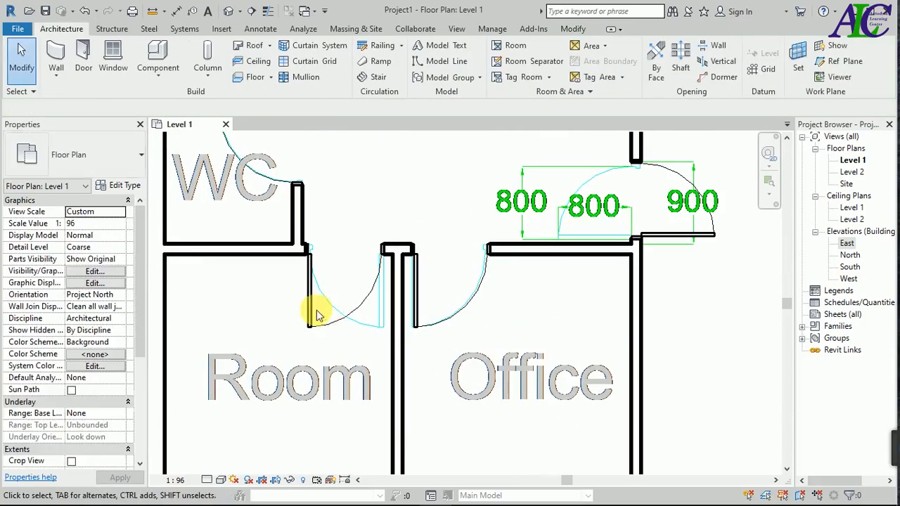
left_click(343, 326)
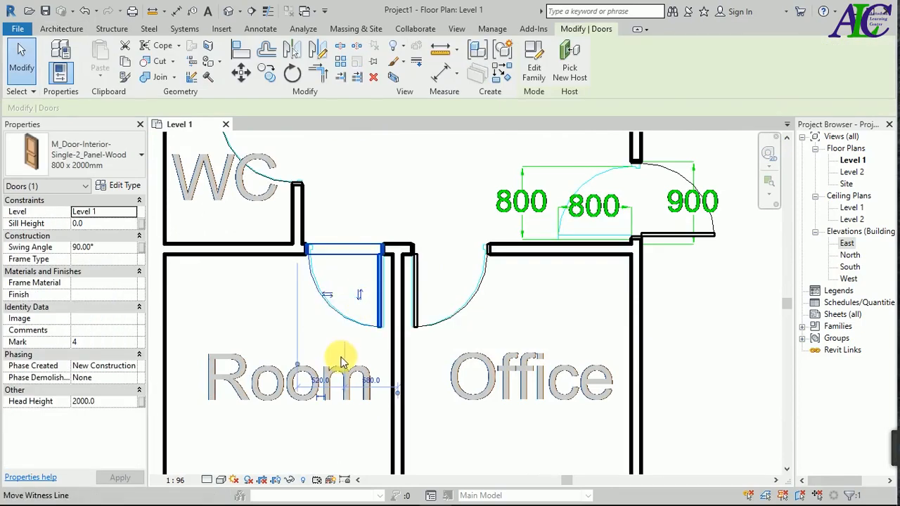
Flip the facing of the door between the corridor and the main hall so it opens into the corridor.
scroll(301, 338, "down", 3)
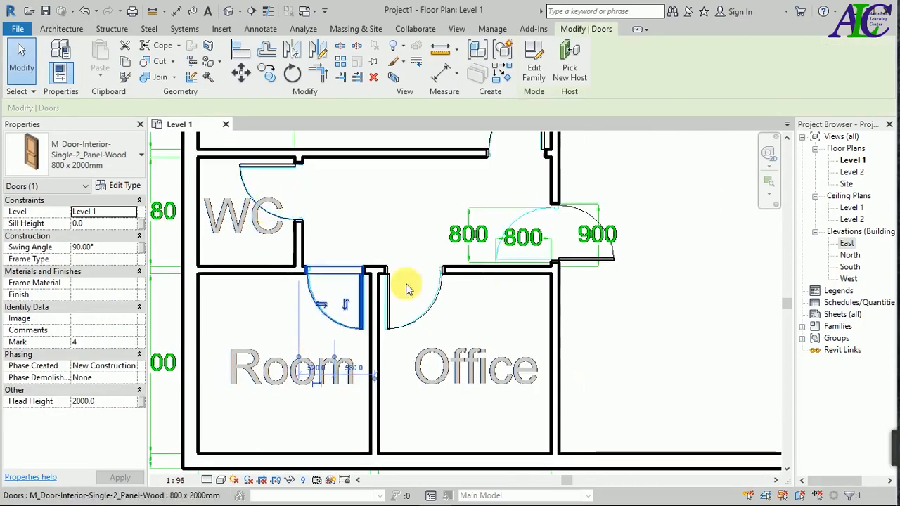
left_click(595, 246)
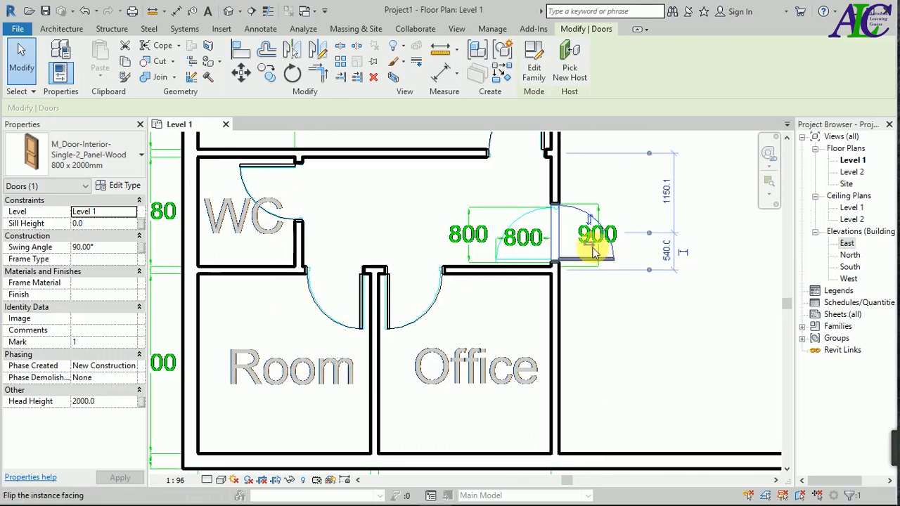
scroll(593, 253, "up", 2)
left_click(588, 246)
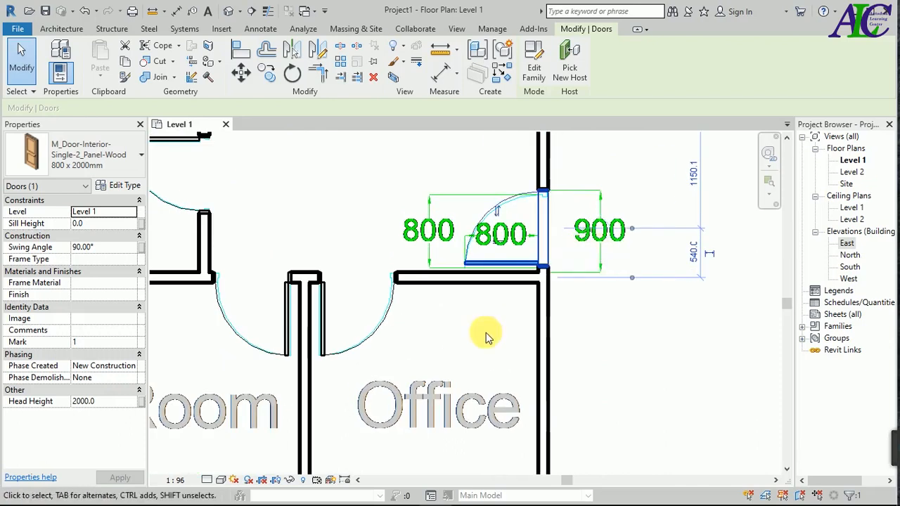
Draw a straight basic wall about 6800 mm long along the entrance front between the two outer-wall stubs.
scroll(486, 328, "down", 2)
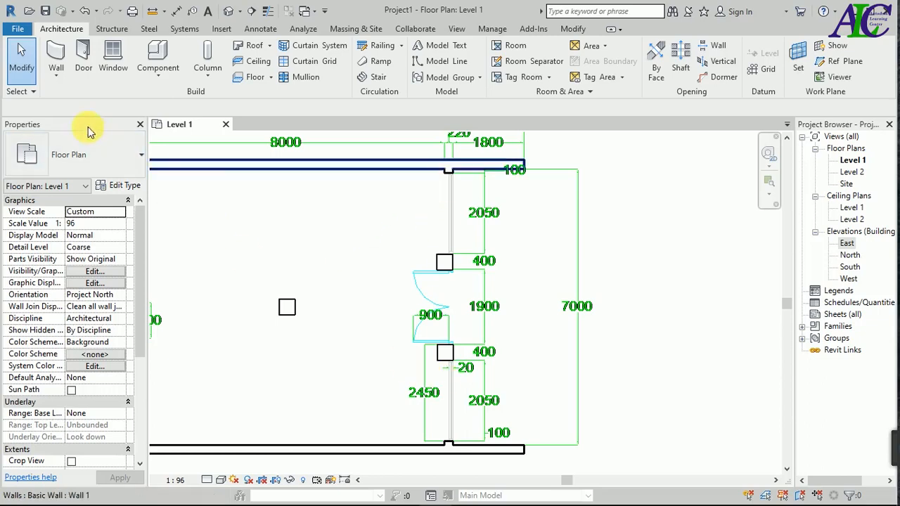
left_click(56, 58)
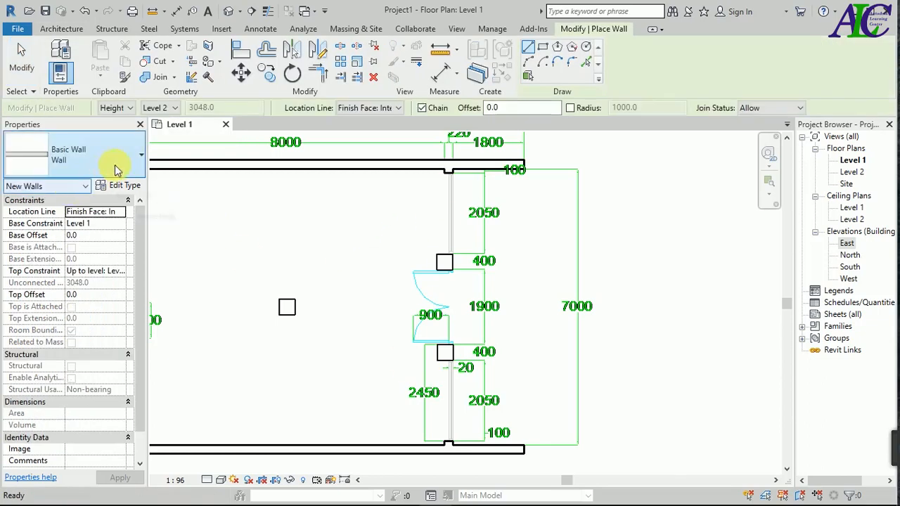
scroll(460, 188, "up", 6)
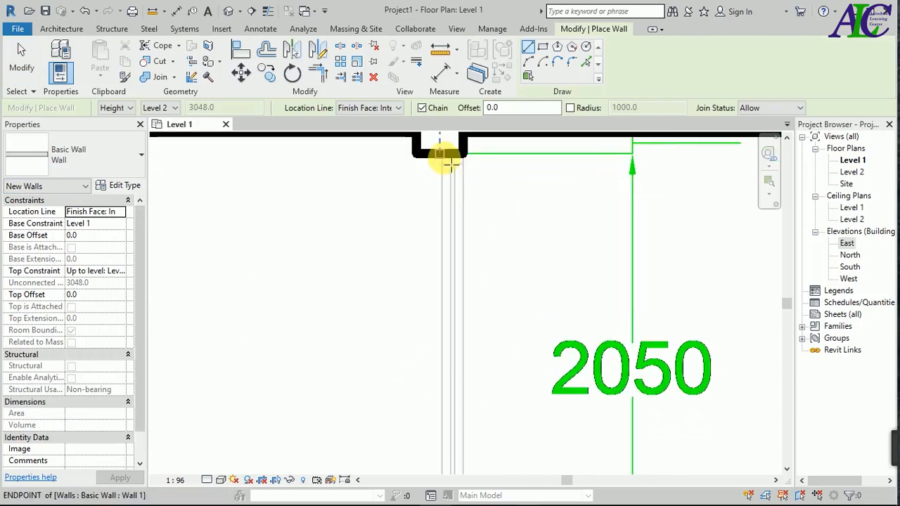
left_click(446, 163)
scroll(446, 260, "down", 3)
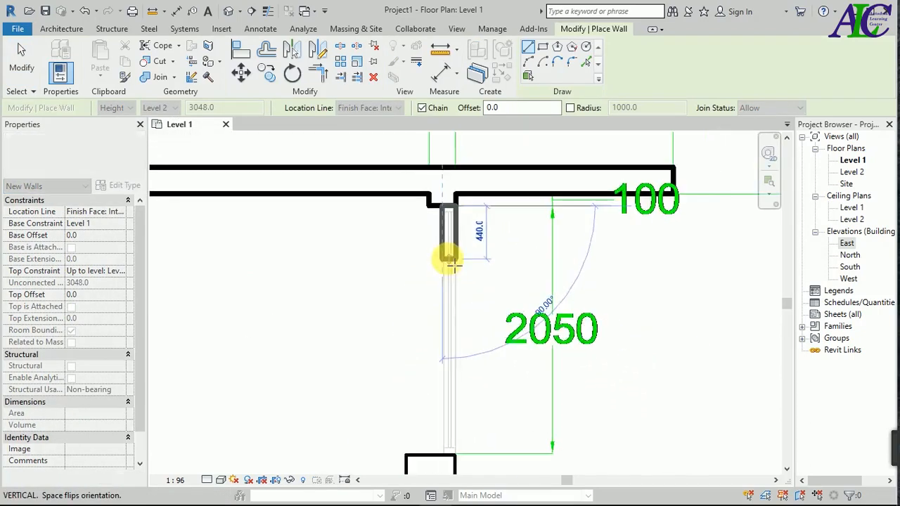
scroll(447, 262, "down", 5)
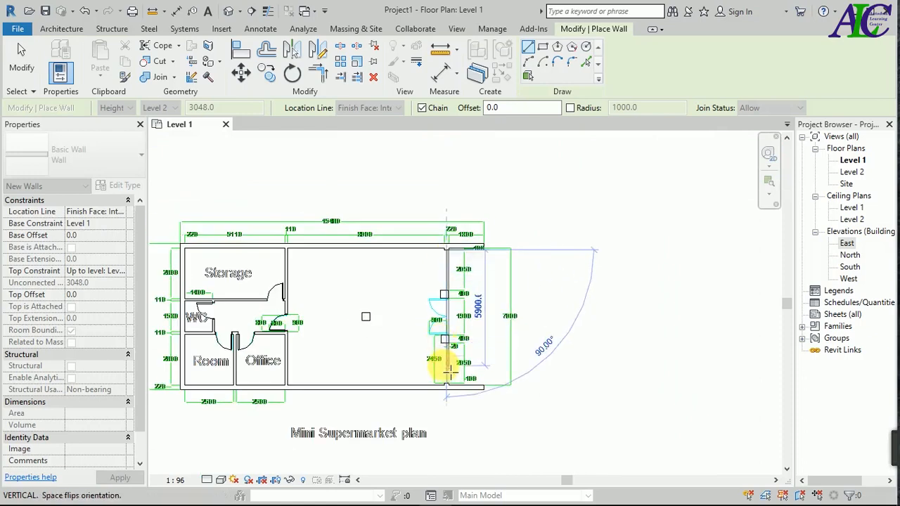
scroll(442, 357, "up", 4)
scroll(448, 372, "up", 1)
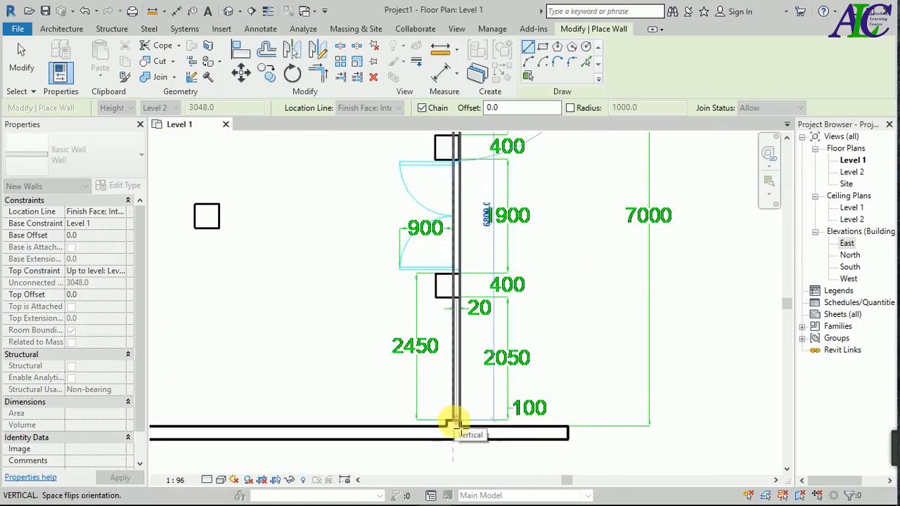
left_click(454, 422)
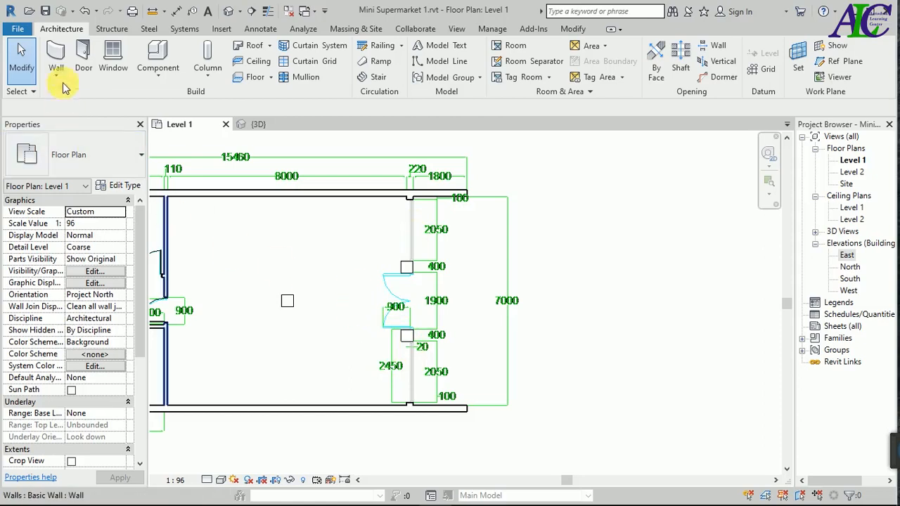
Duplicate the Exterior Glazing curtain wall type as Exterior Glazing 5 and make it the type for new walls.
left_click(62, 60)
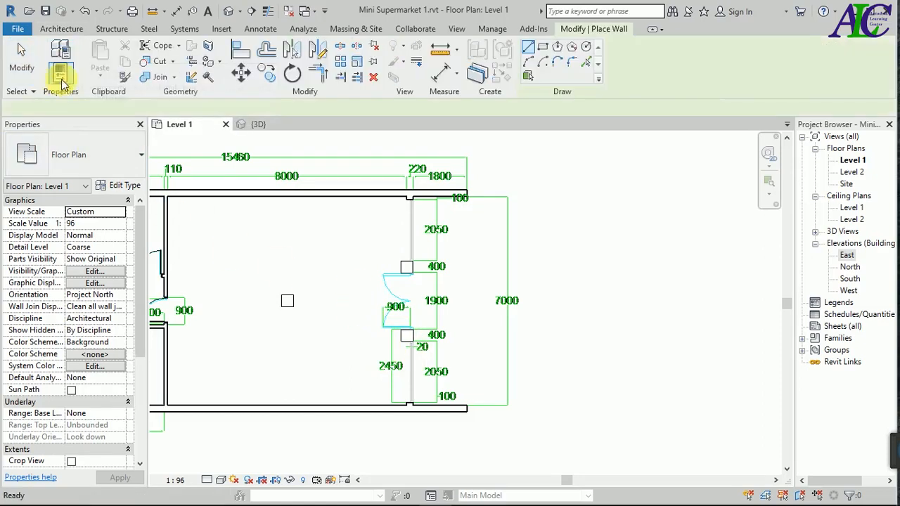
left_click(139, 155)
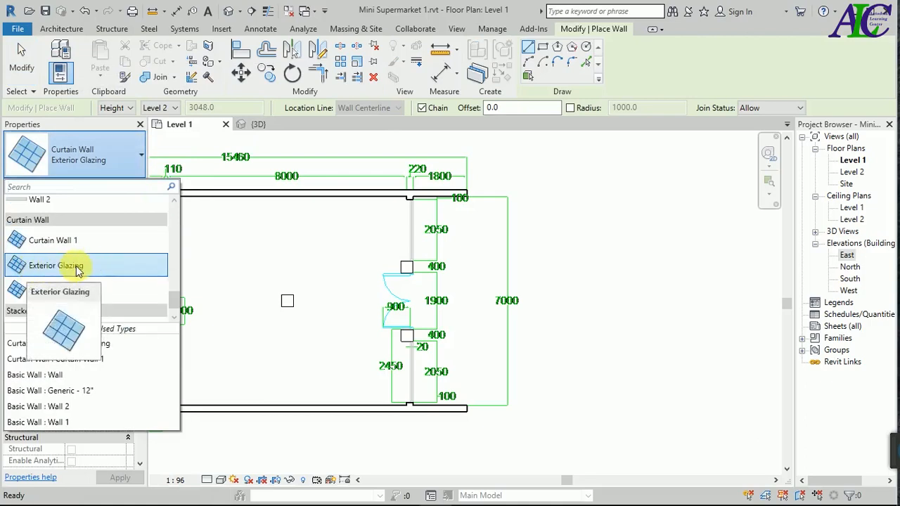
left_click(78, 271)
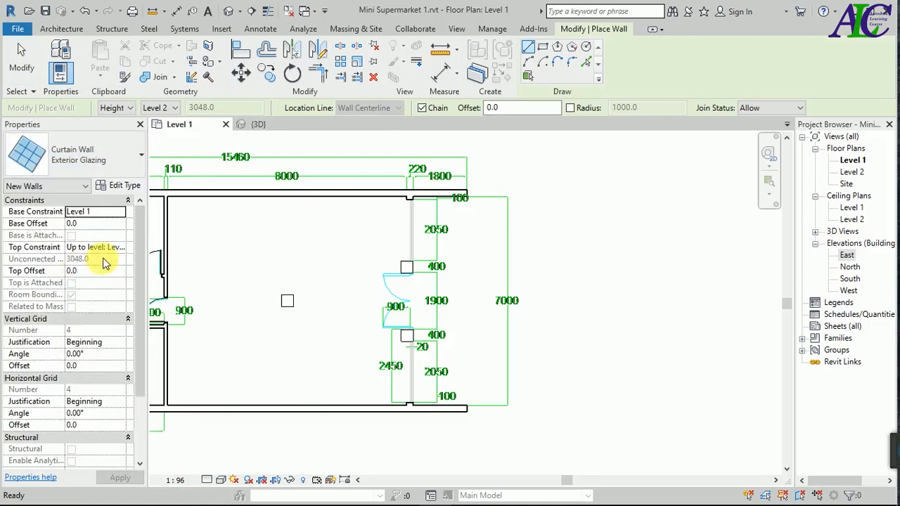
left_click(124, 186)
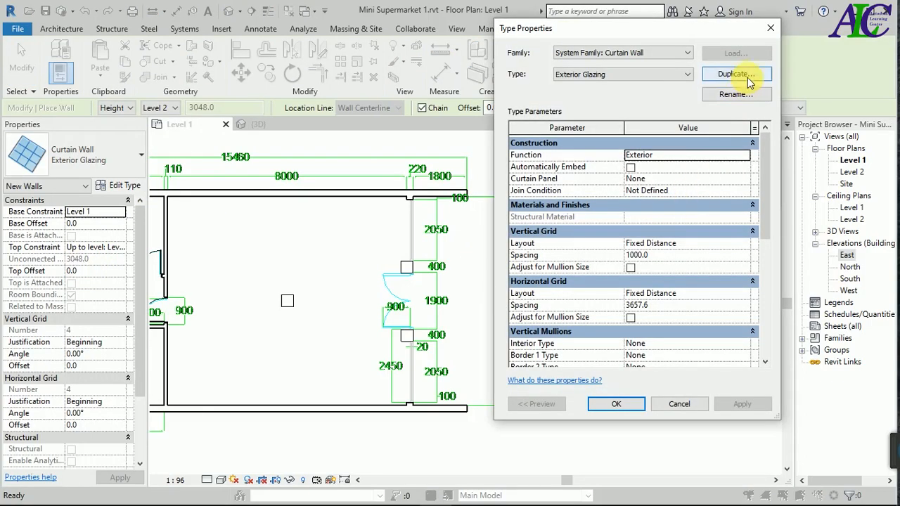
left_click(749, 75)
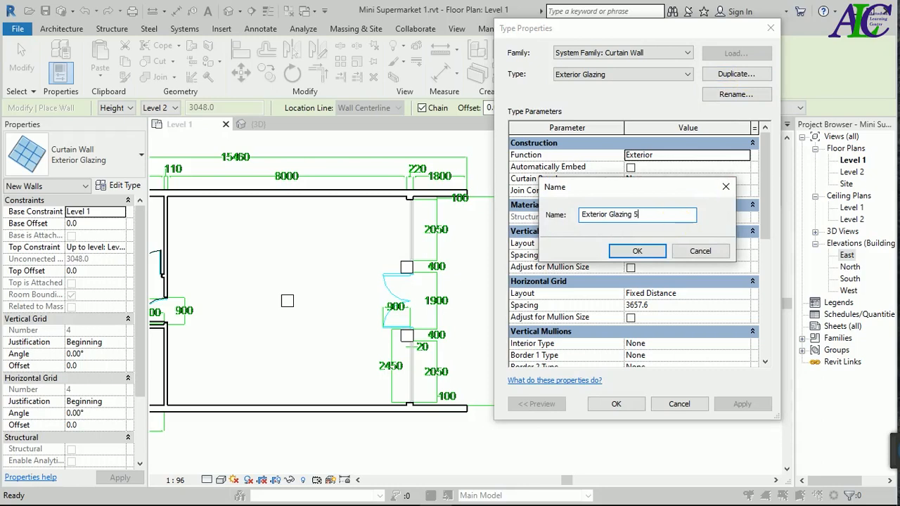
left_click(638, 252)
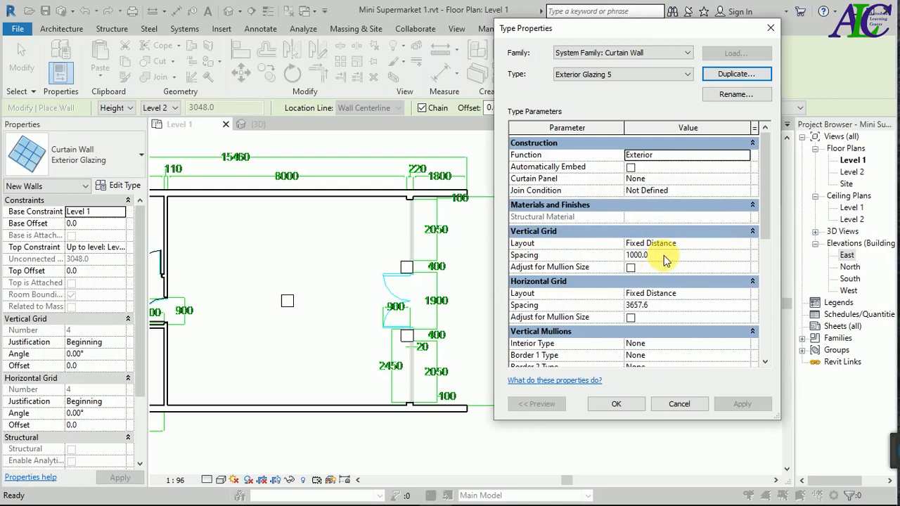
left_click(629, 405)
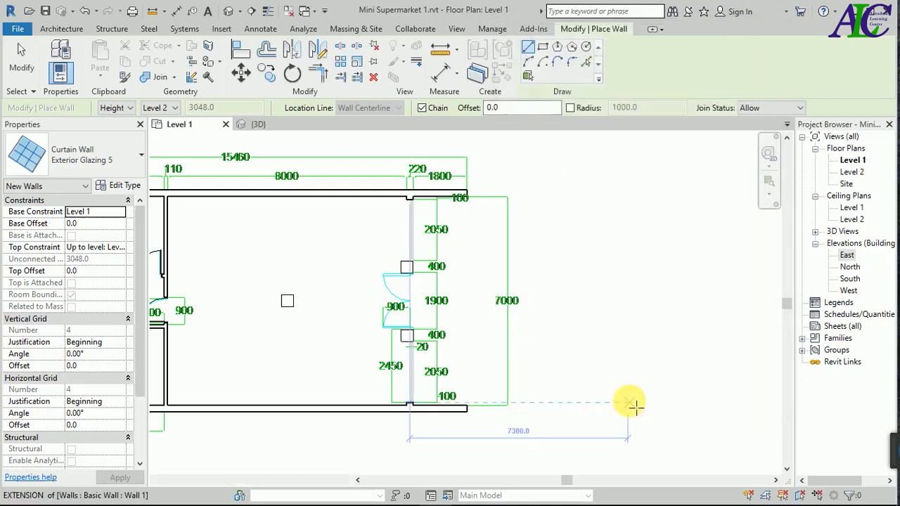
Draw an Exterior Glazing 5 curtain wall along the plan's 2050 mm glazing, from the lower entrance column to the lower outer-wall stub.
scroll(427, 399, "up", 4)
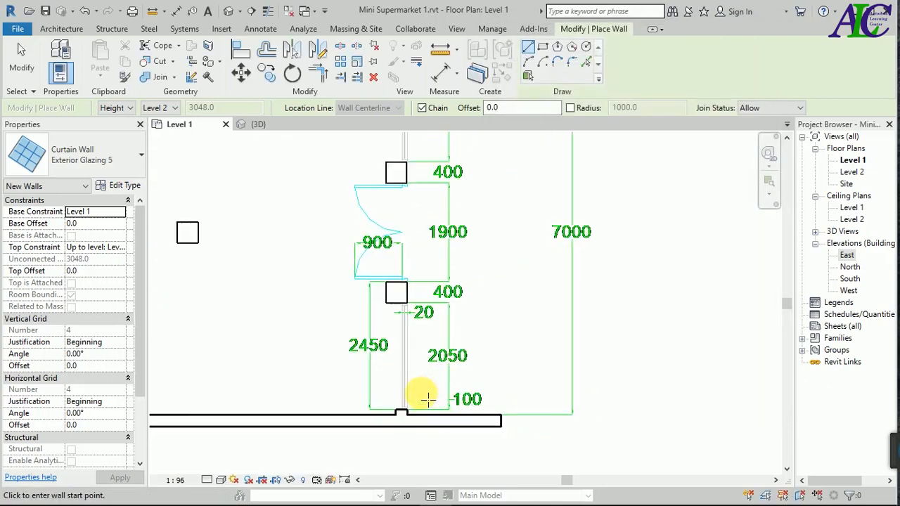
scroll(427, 400, "up", 3)
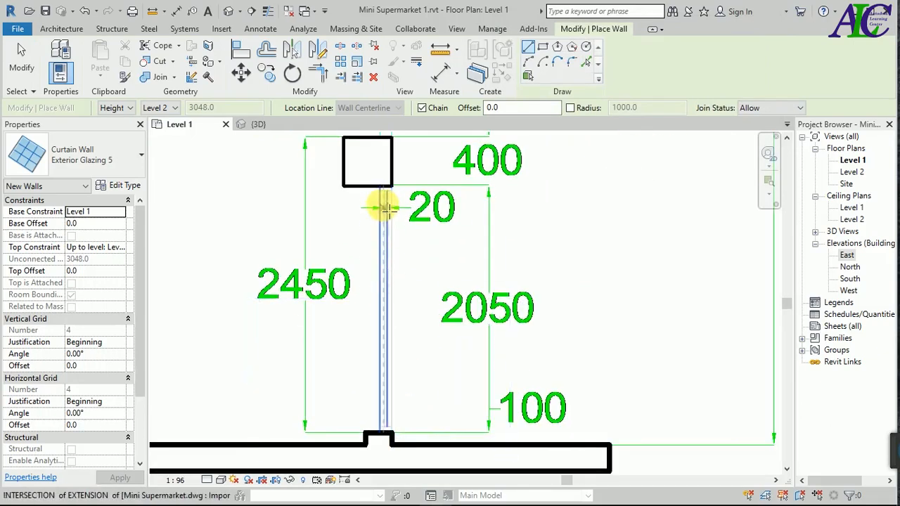
scroll(381, 201, "up", 2)
scroll(389, 206, "up", 2)
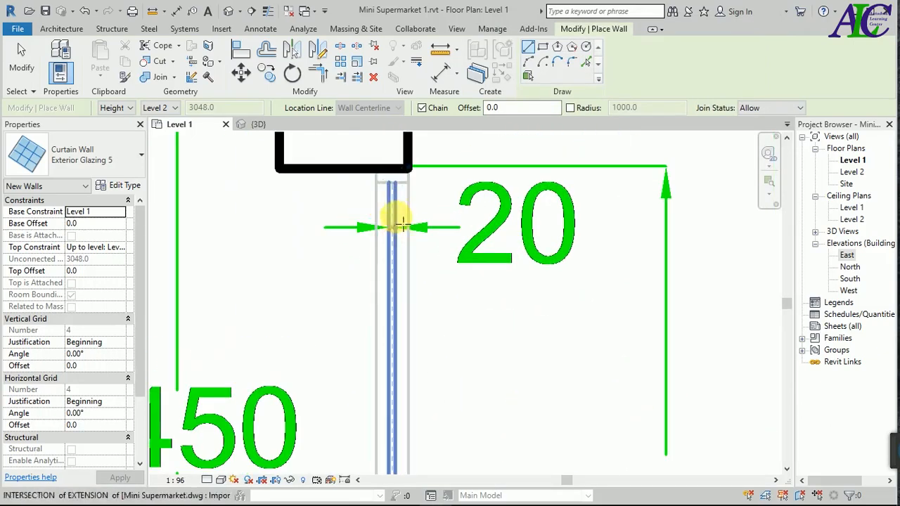
left_click(395, 171)
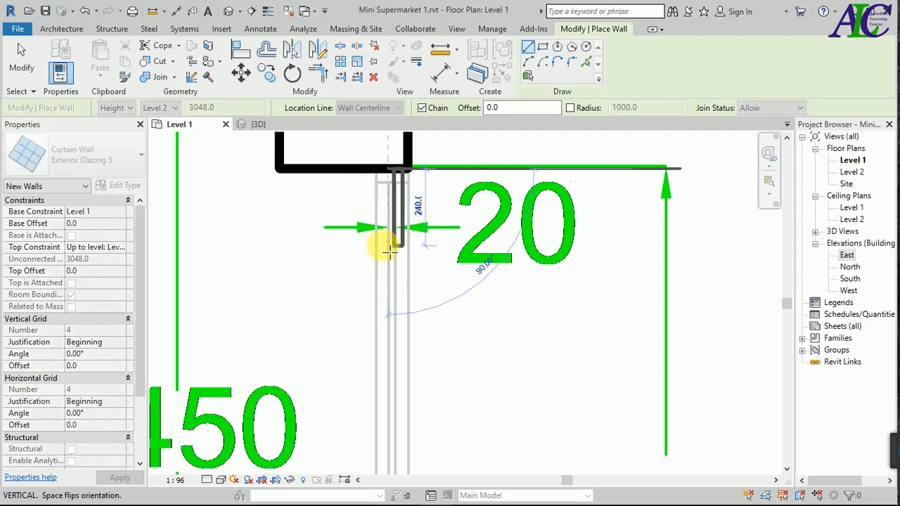
scroll(382, 239, "down", 2)
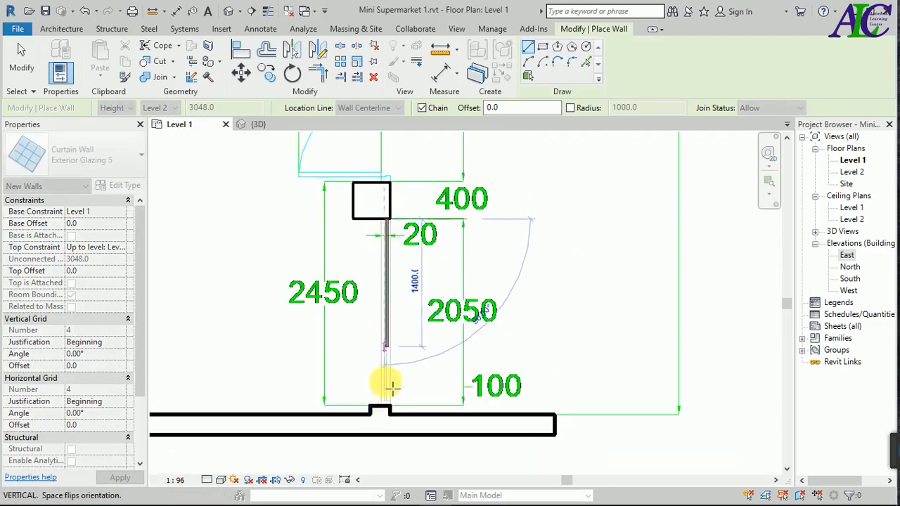
scroll(384, 407, "up", 2)
scroll(389, 414, "up", 3)
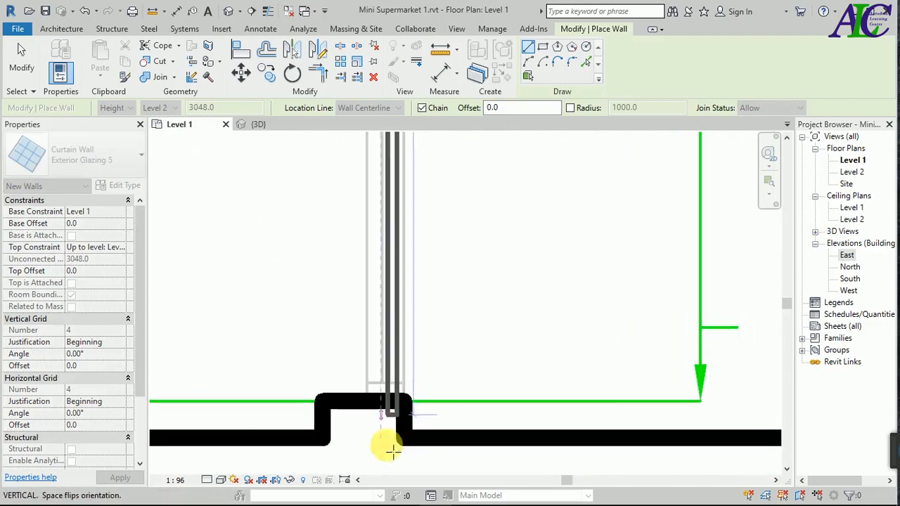
left_click(394, 404)
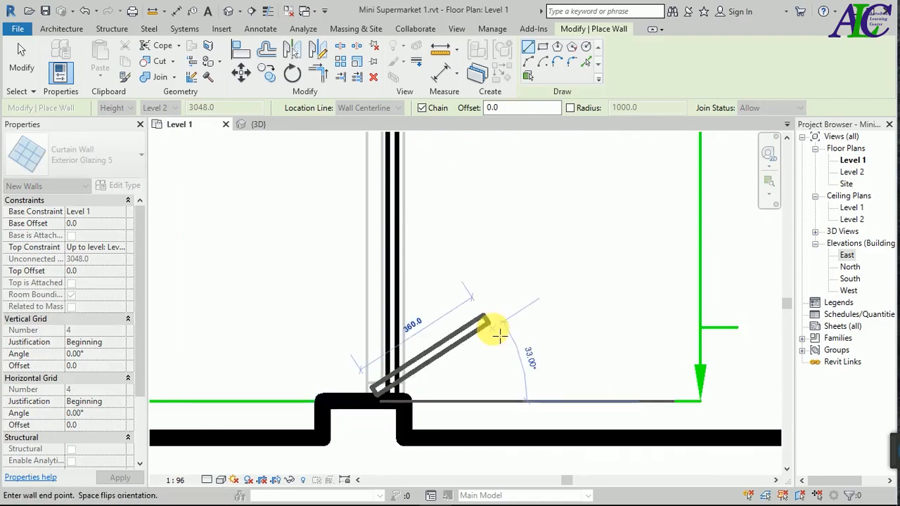
Draw a matching Exterior Glazing 5 curtain wall from the upper outer-wall stub down to the upper entrance column.
scroll(490, 368, "down", 5)
scroll(478, 378, "down", 4)
scroll(468, 152, "up", 2)
scroll(469, 154, "up", 5)
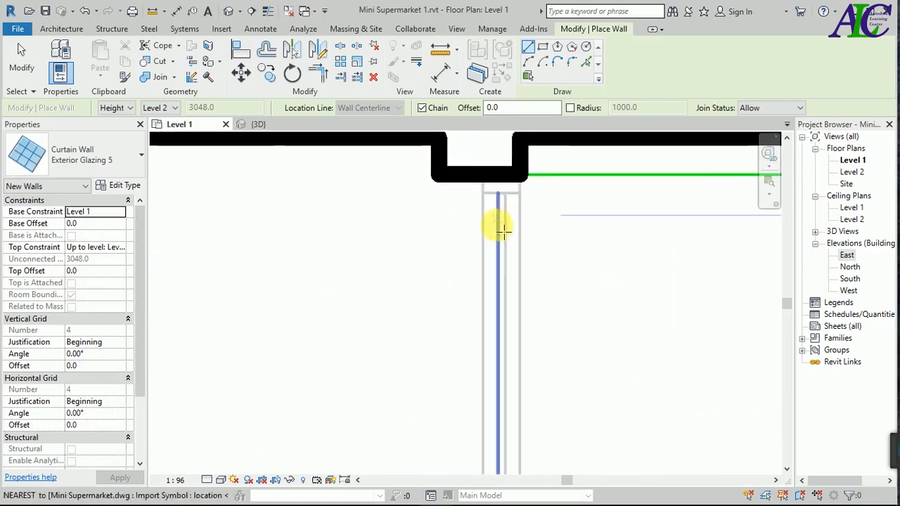
scroll(499, 188, "up", 2)
left_click(508, 181)
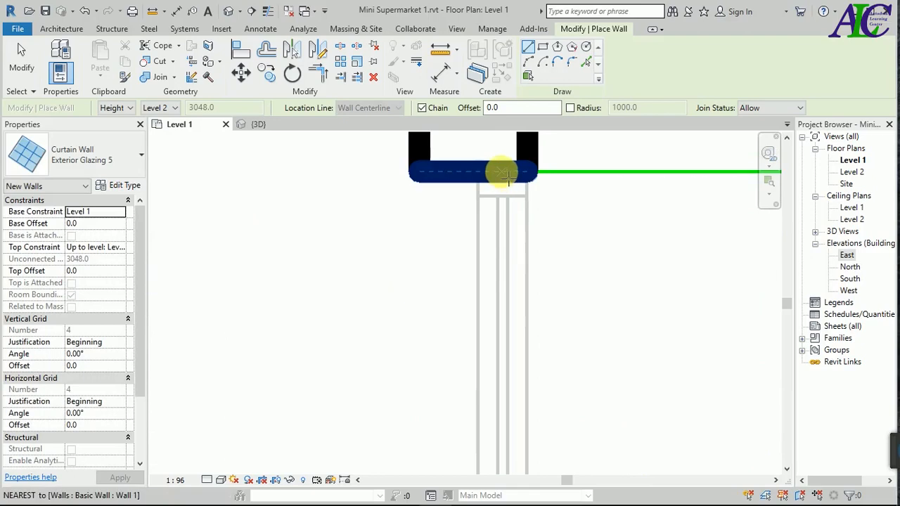
left_click(501, 176)
scroll(492, 283, "down", 1)
scroll(496, 285, "down", 5)
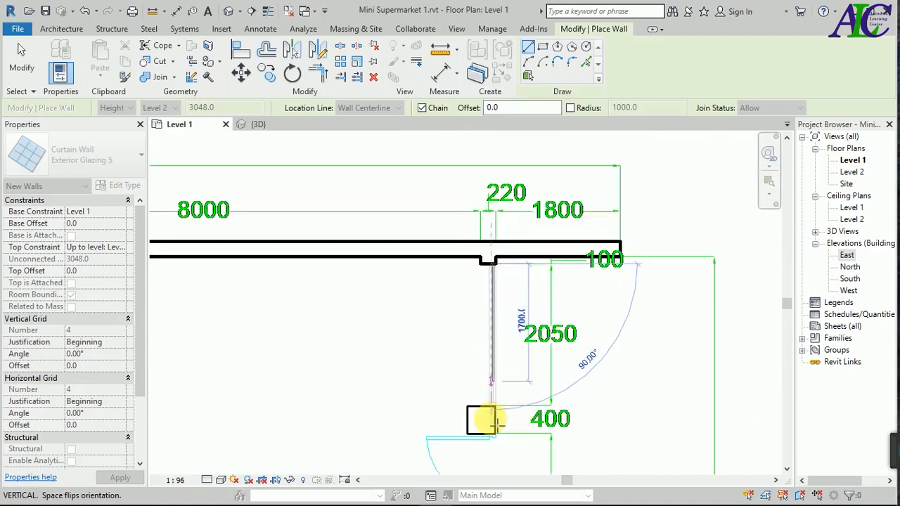
scroll(496, 420, "up", 5)
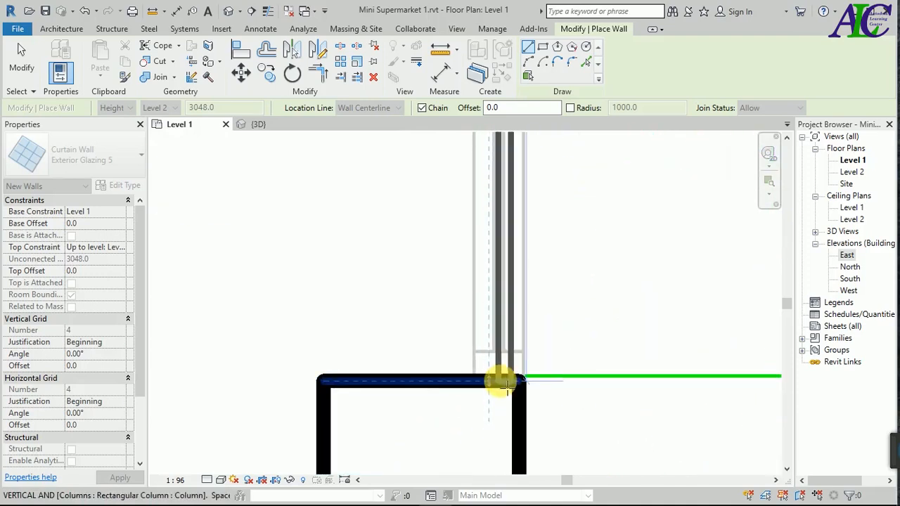
left_click(506, 384)
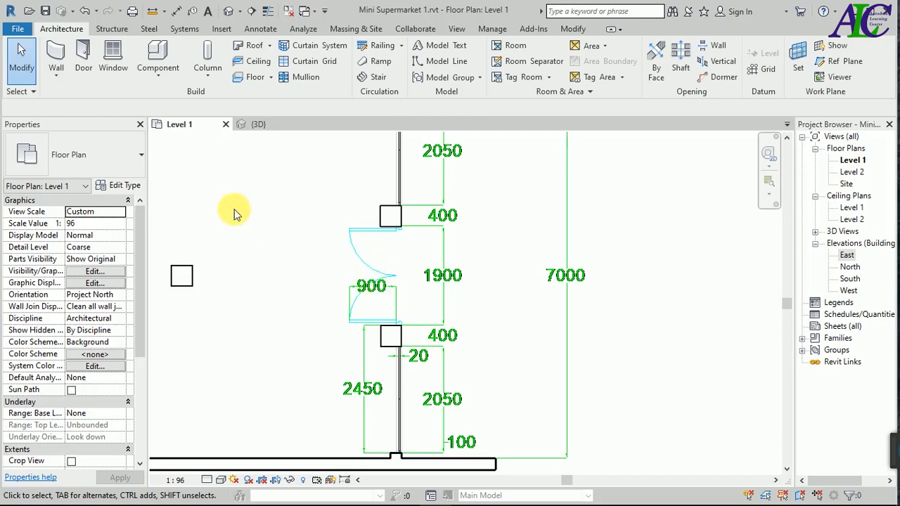
Draw a basic wall of type Wall, about 1896 mm long, across the double-door opening between the two entrance columns.
left_click(55, 56)
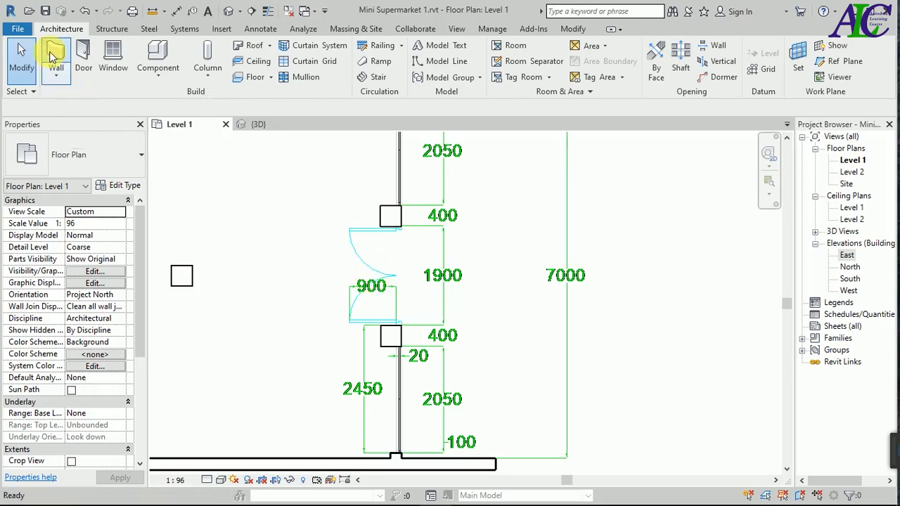
left_click(140, 160)
scroll(98, 228, "up", 4)
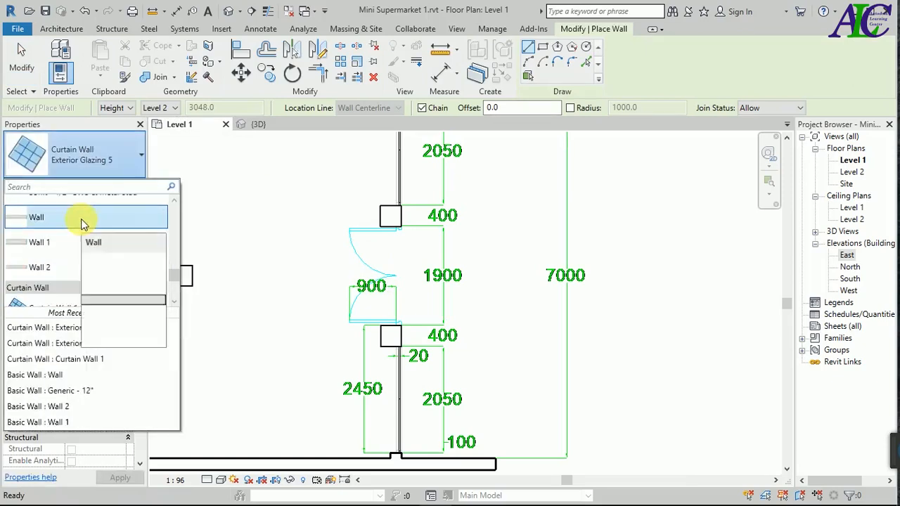
left_click(81, 218)
scroll(407, 244, "up", 5)
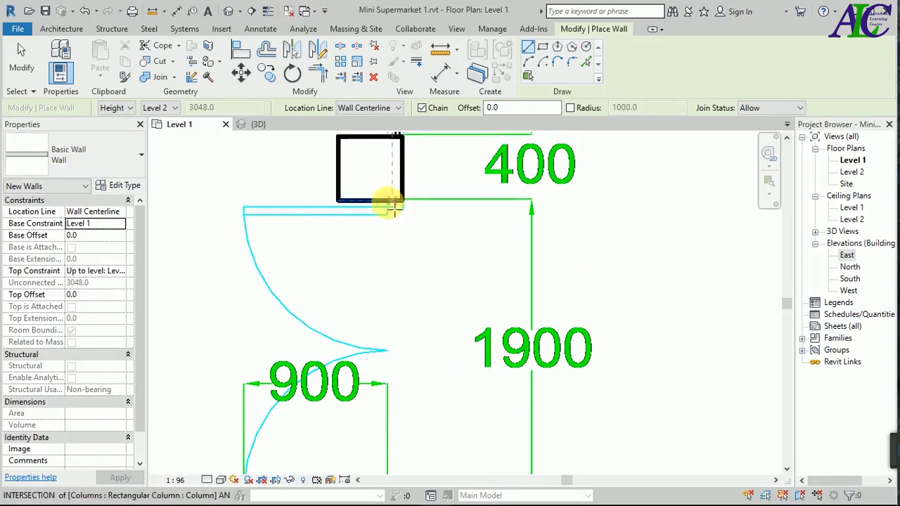
scroll(394, 206, "up", 3)
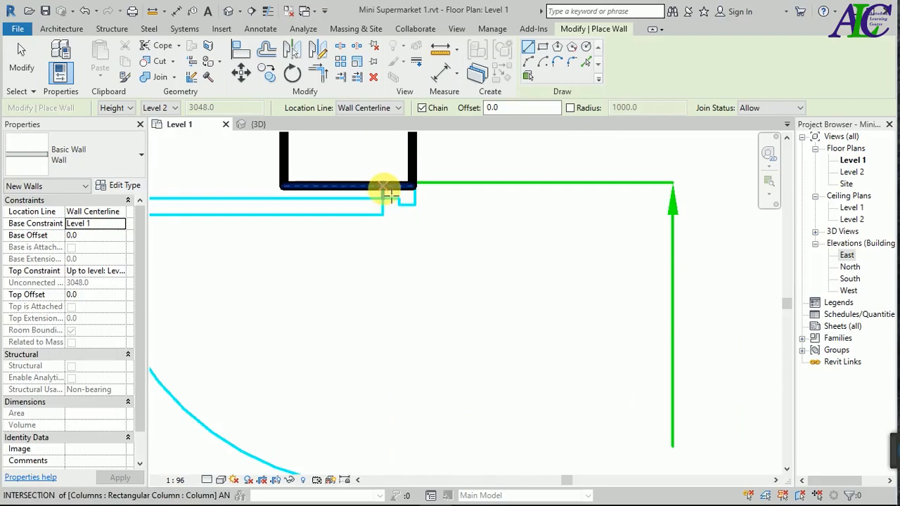
left_click(386, 191)
scroll(382, 282, "down", 3)
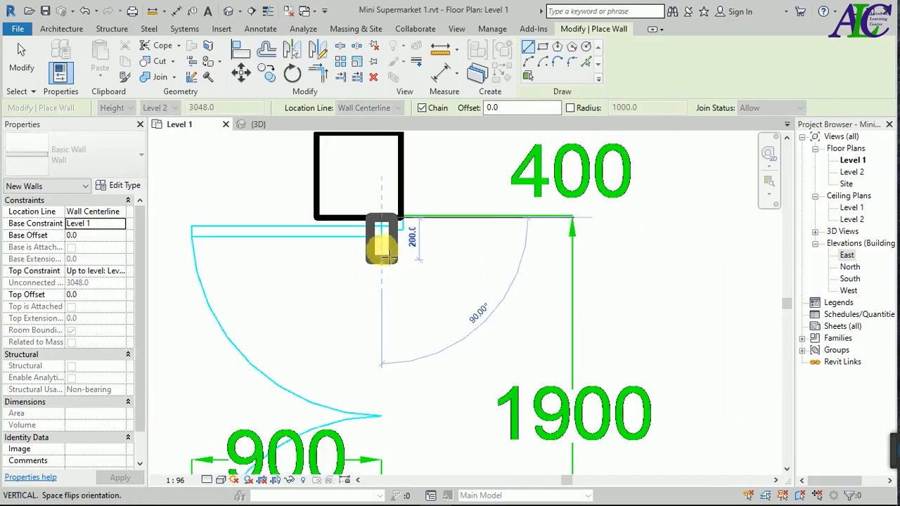
scroll(384, 232, "down", 2)
scroll(383, 426, "up", 4)
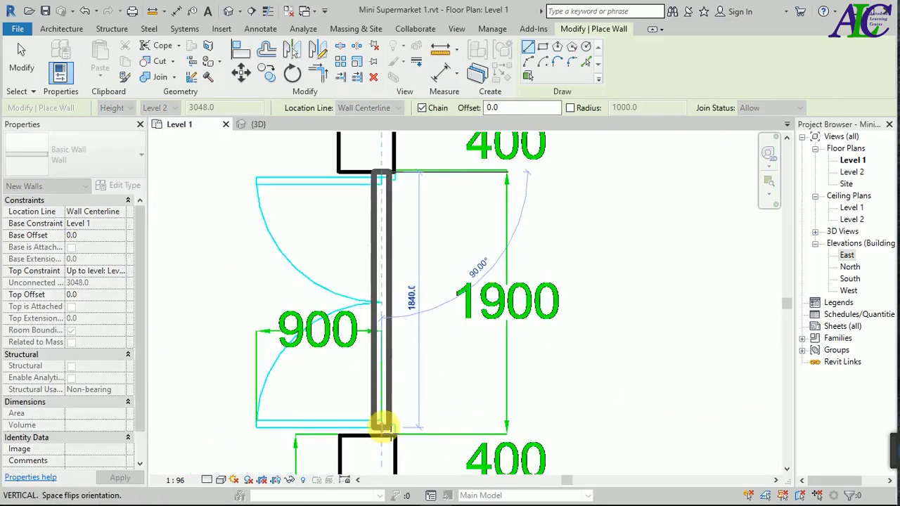
scroll(388, 429, "down", 1)
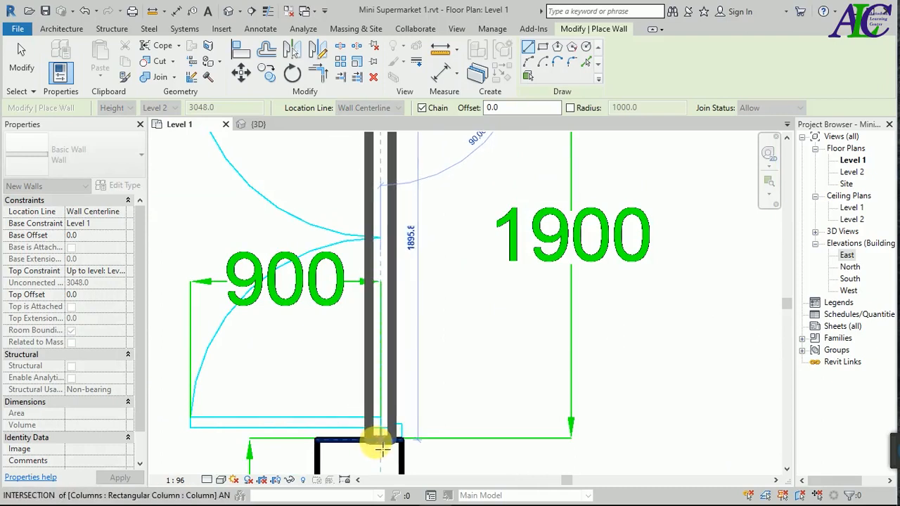
left_click(380, 443)
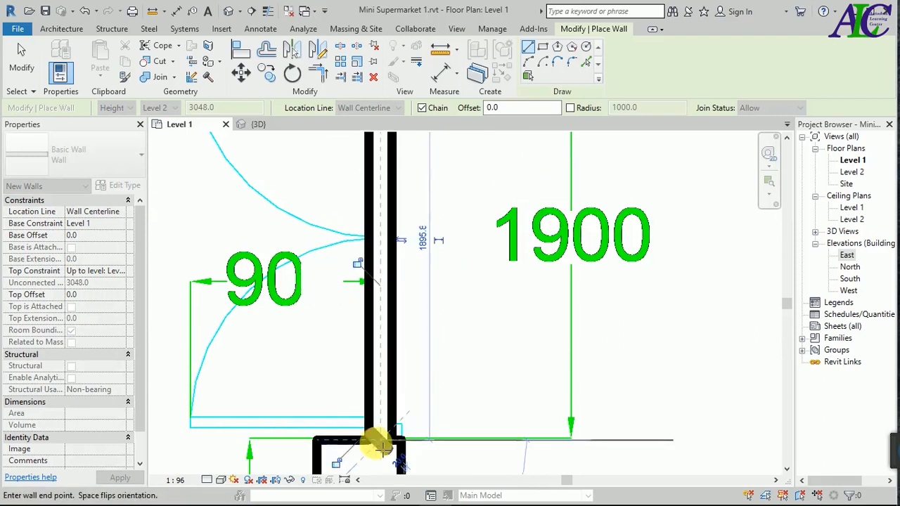
key("Escape")
scroll(352, 398, "down", 2)
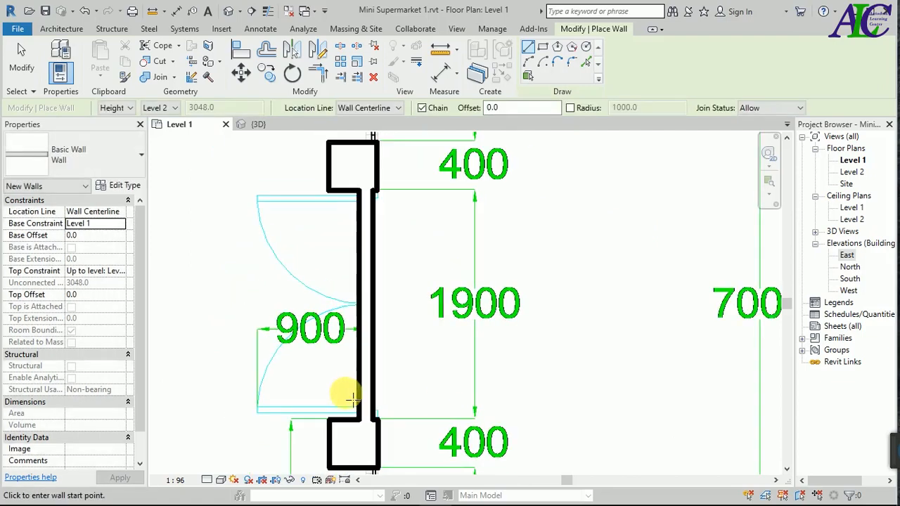
Align the outer face of the wall between the entrance columns with the columns' outer faces.
left_click(239, 47)
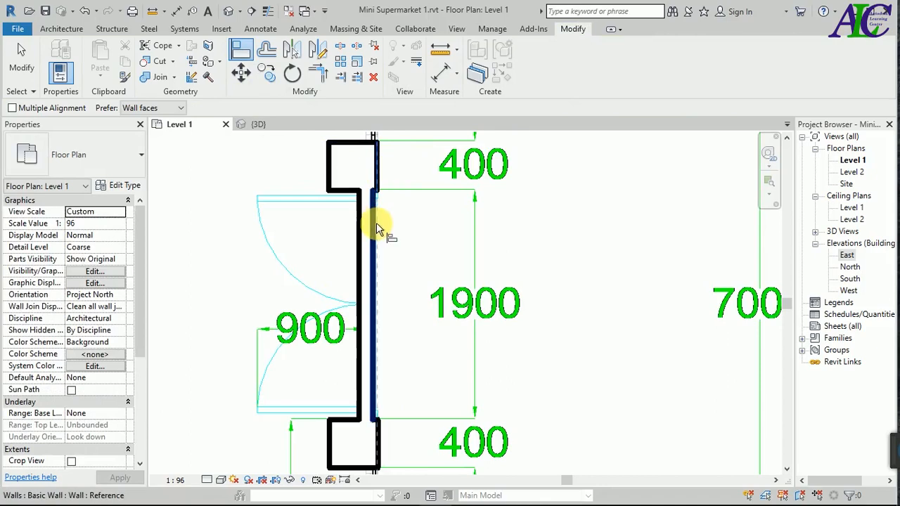
left_click(376, 232)
key("Escape")
key("Escape")
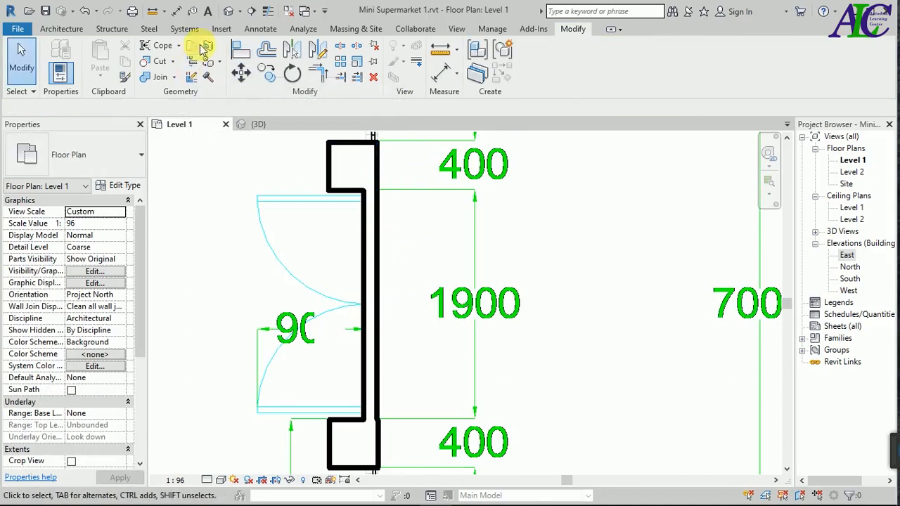
Load the door family M_Door-Curtain-Wall-Double-Glass.rfa from the Doors library folder into the project.
left_click(220, 29)
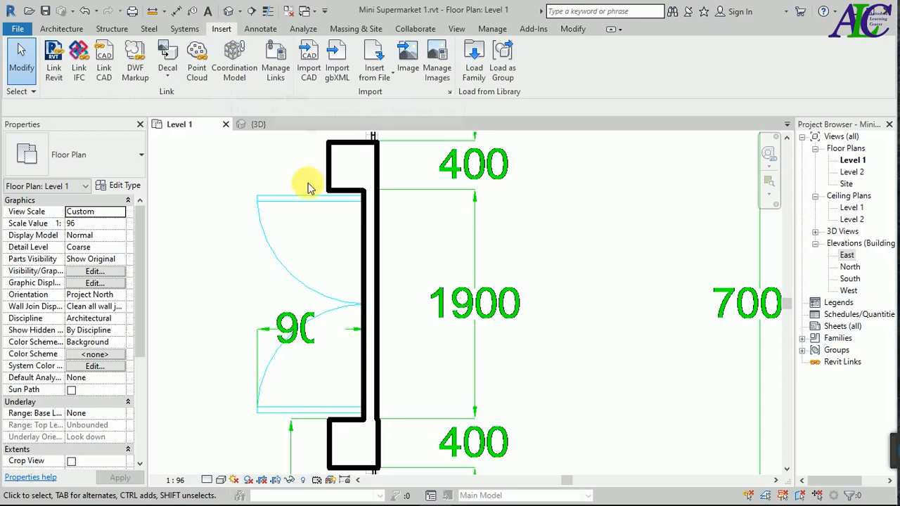
left_click(474, 56)
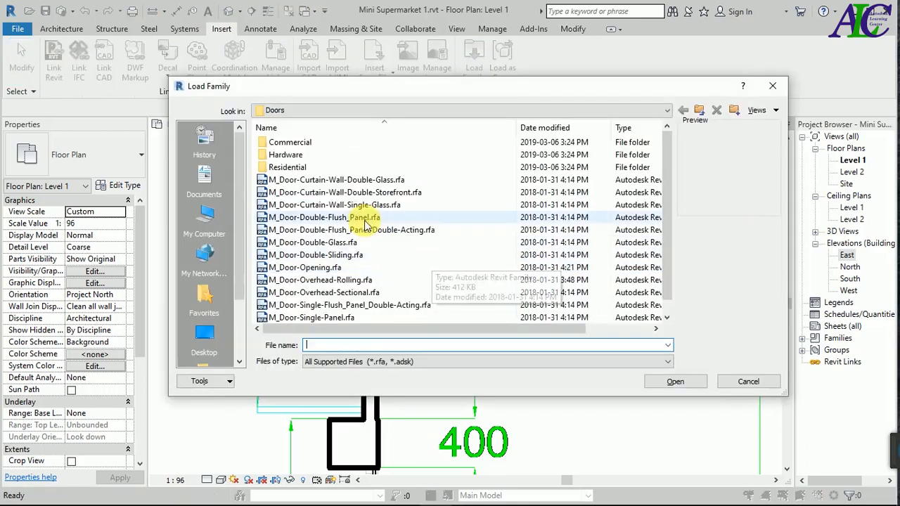
left_click(328, 181)
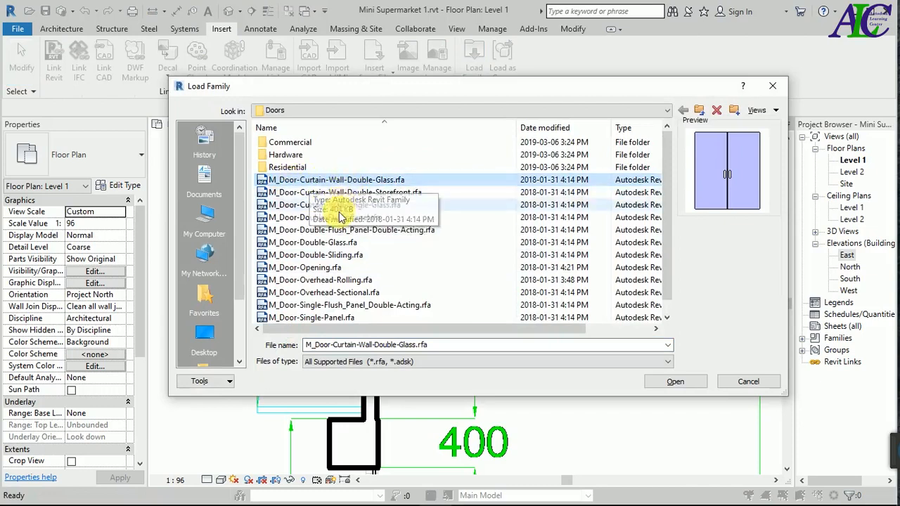
left_click(346, 192)
left_click(349, 205)
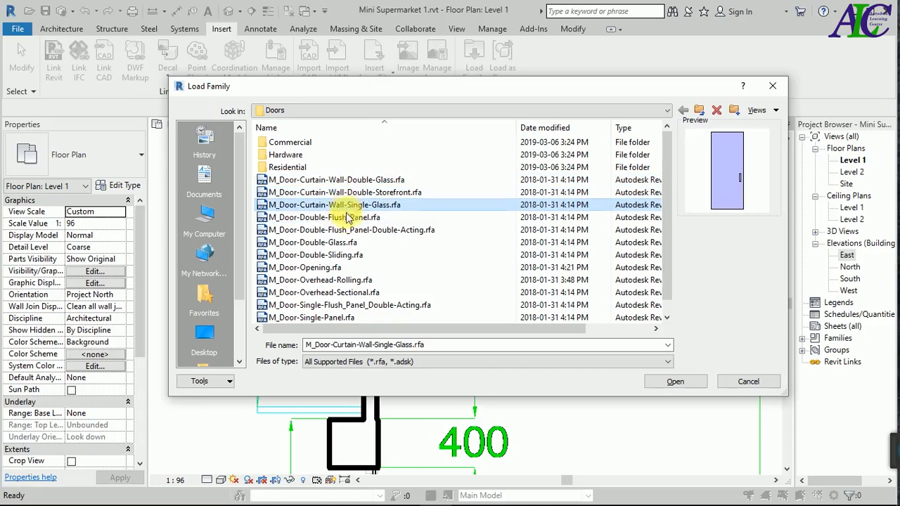
left_click(346, 216)
left_click(353, 182)
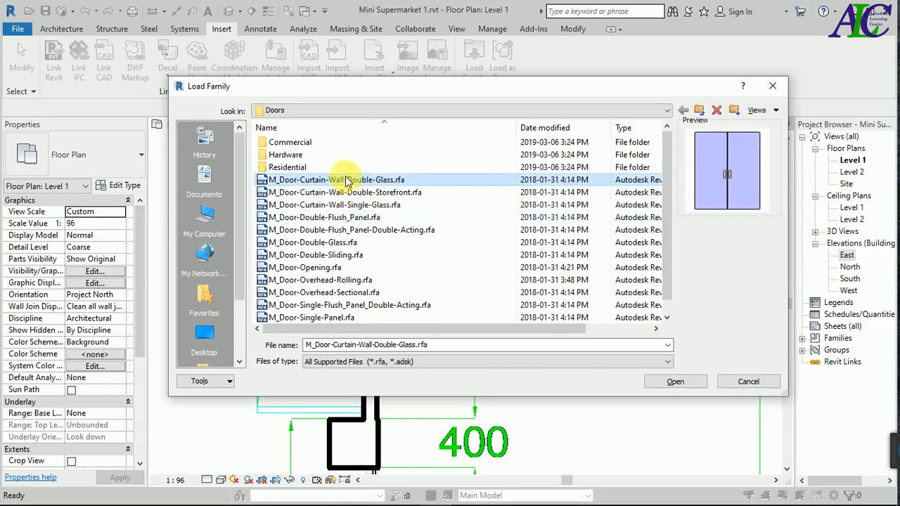
left_click(661, 384)
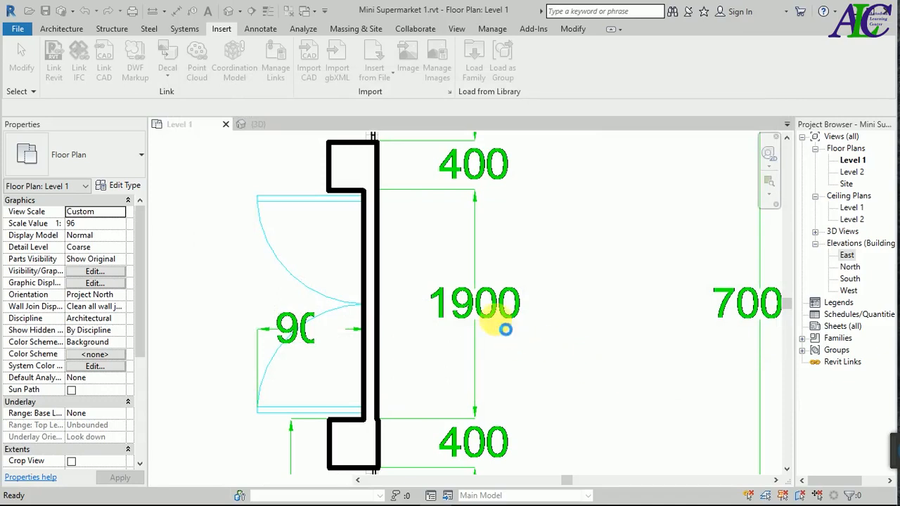
Place an M_Door-Interior-Double-Full Glass-Wood 1800 x 2000mm door, swinging inward, centred in the wall between the two entrance columns.
left_click(62, 30)
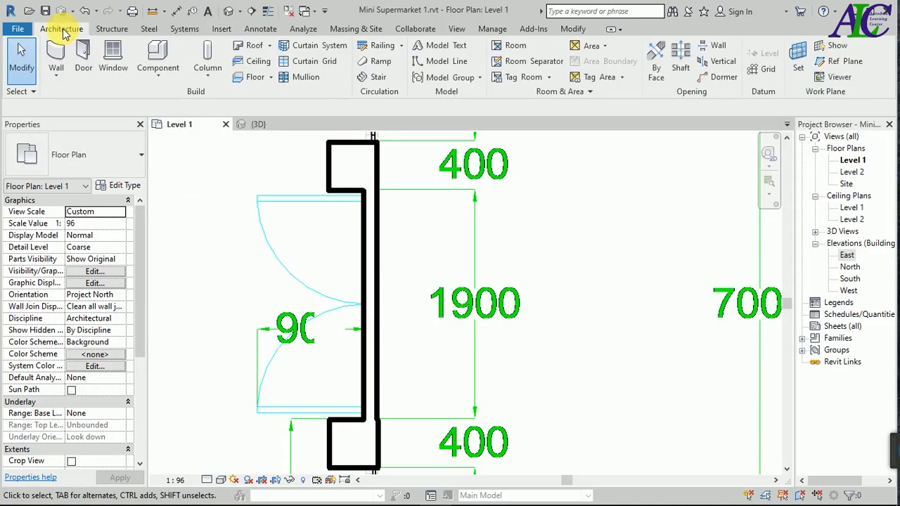
left_click(85, 59)
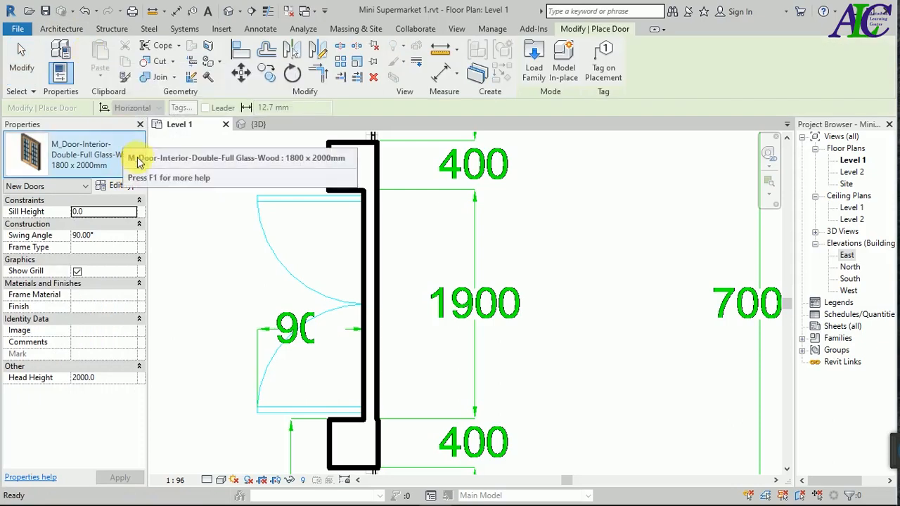
left_click(141, 154)
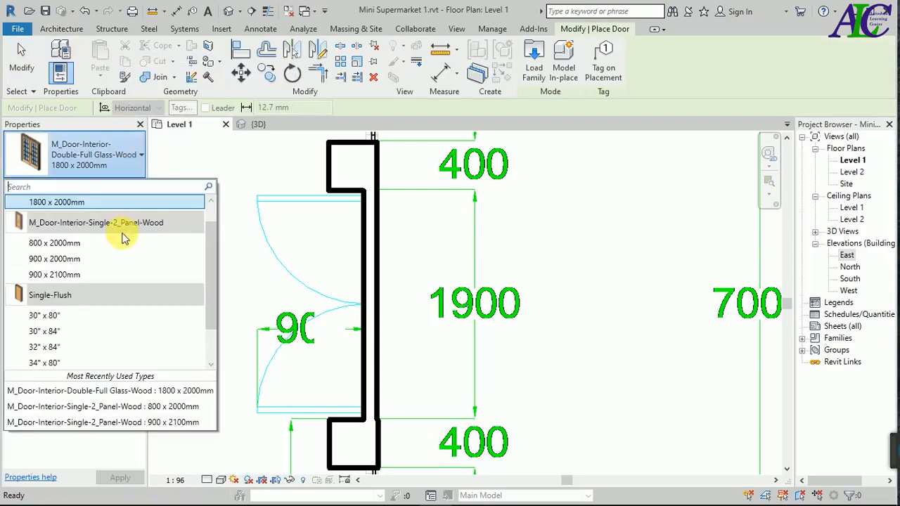
scroll(129, 258, "down", 1)
scroll(128, 258, "up", 1)
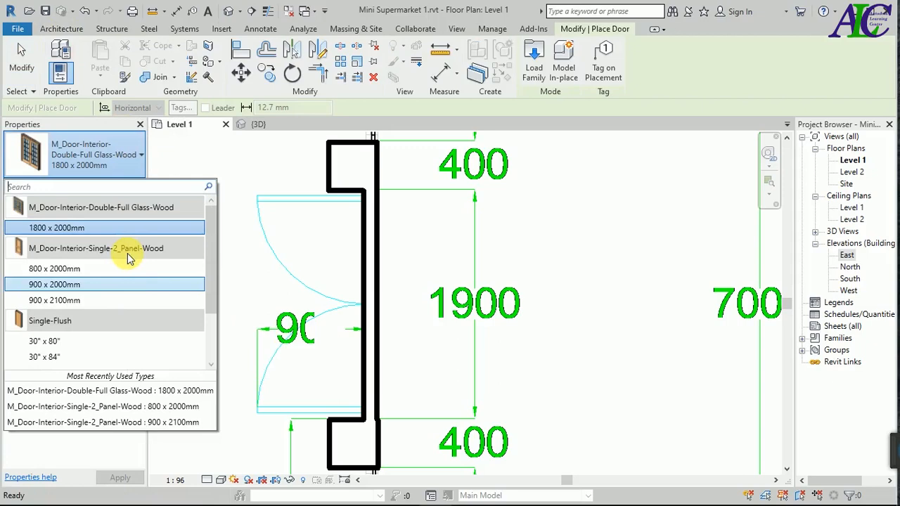
scroll(128, 259, "down", 1)
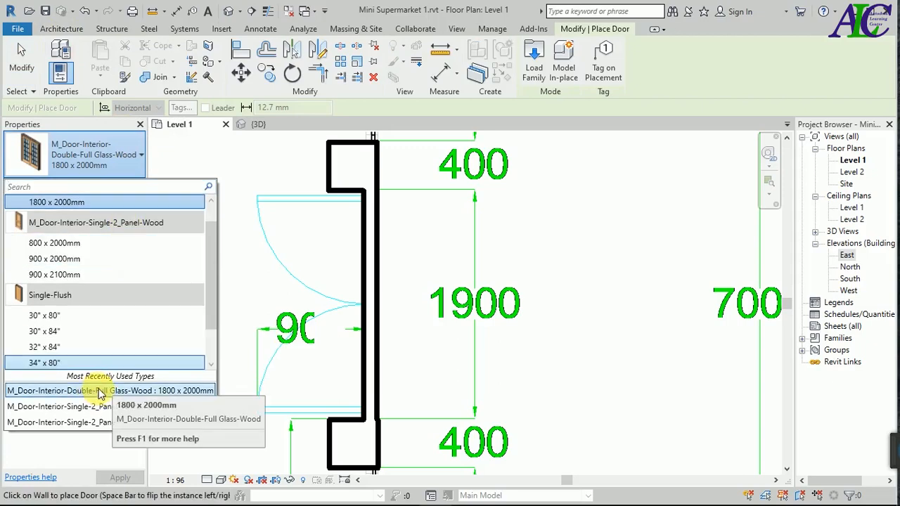
left_click(83, 391)
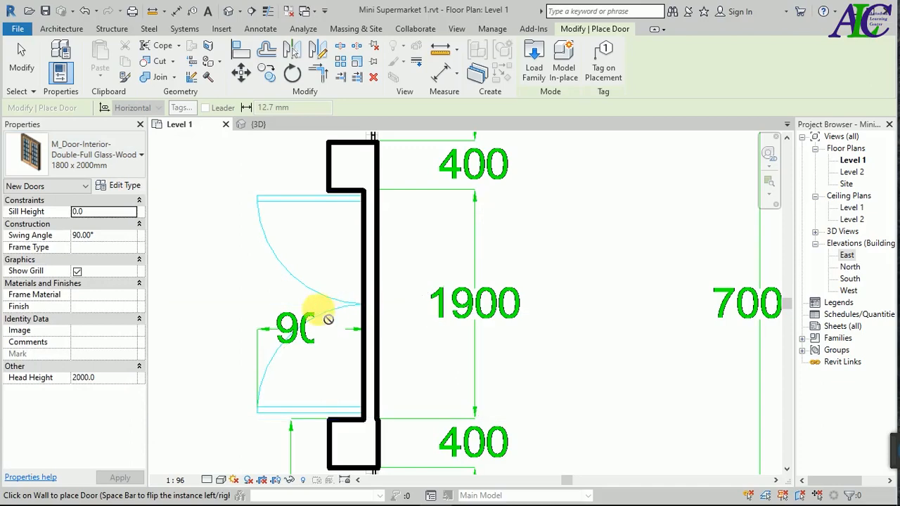
left_click(365, 315)
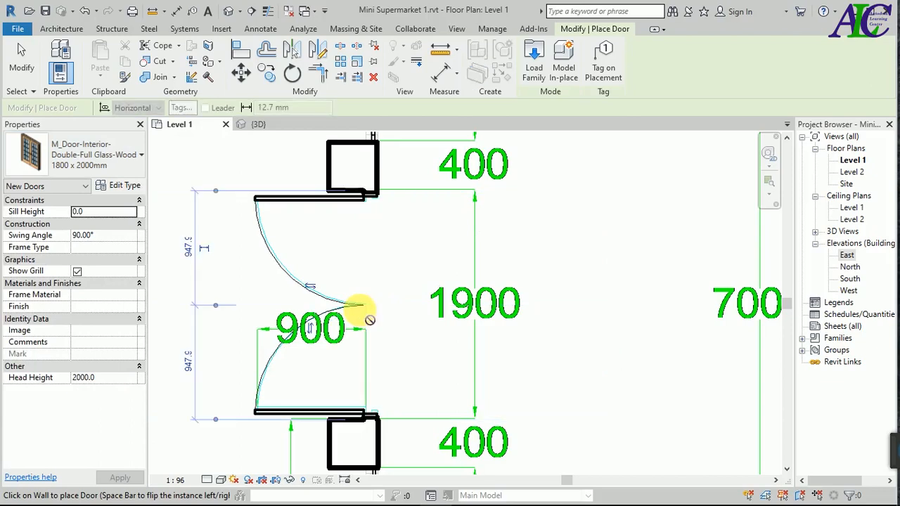
key("Escape")
key("Escape")
Delete the imported Mini Supermarket.dwg plan from the Level 1 floor plan.
scroll(492, 316, "down", 1)
scroll(398, 302, "down", 3)
scroll(356, 316, "down", 6)
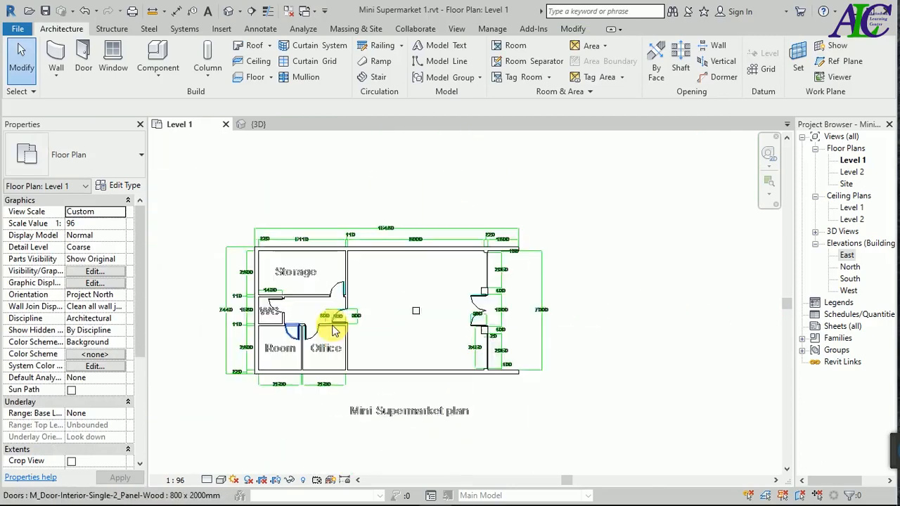
scroll(275, 316, "up", 4)
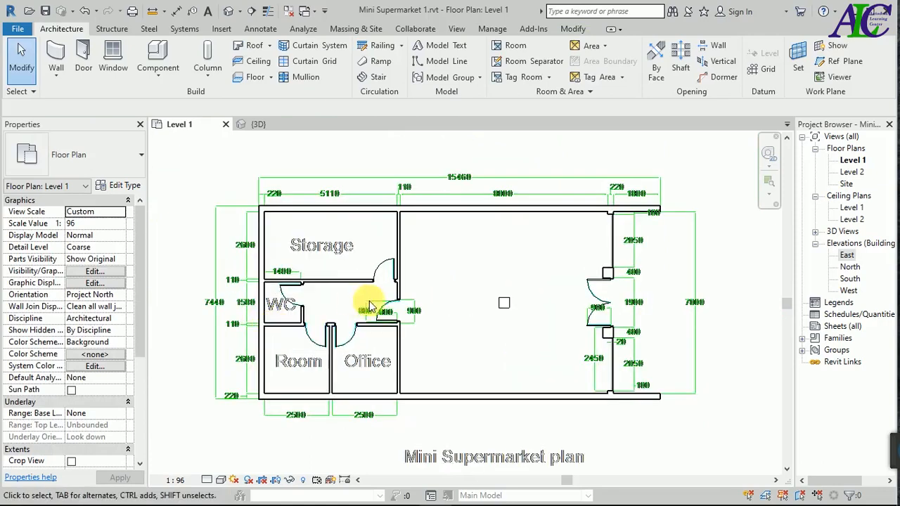
scroll(317, 285, "down", 1)
scroll(366, 327, "up", 2)
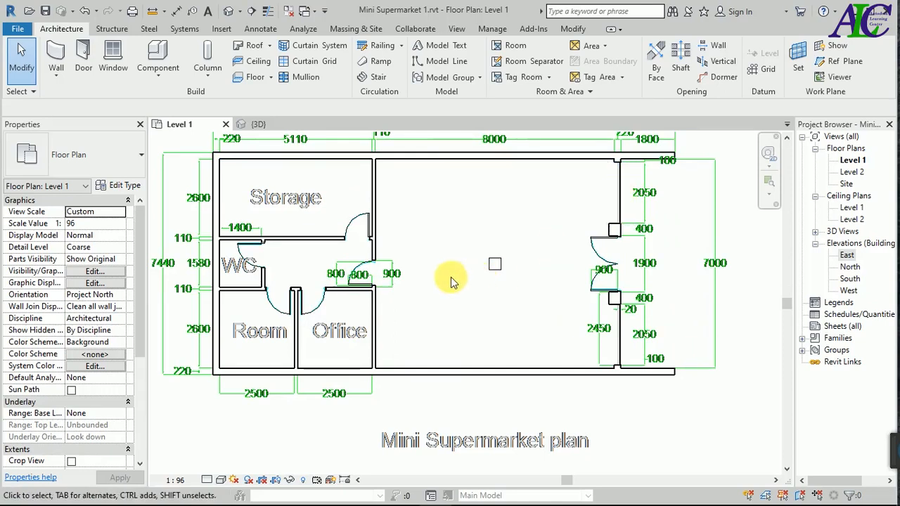
scroll(451, 282, "down", 2)
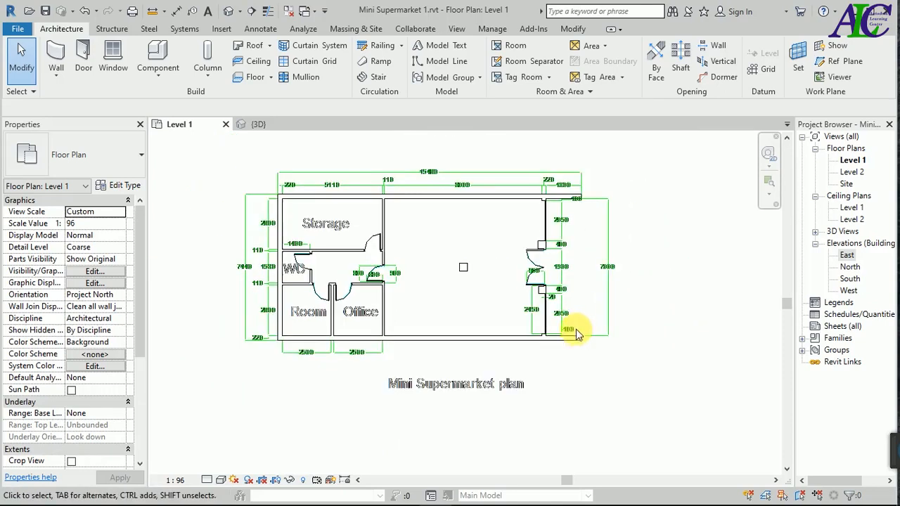
left_click(606, 290)
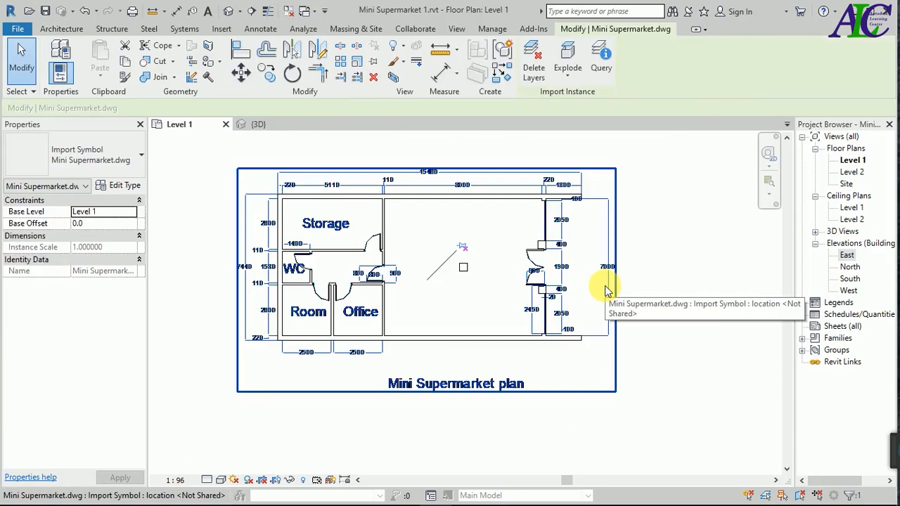
key("Delete")
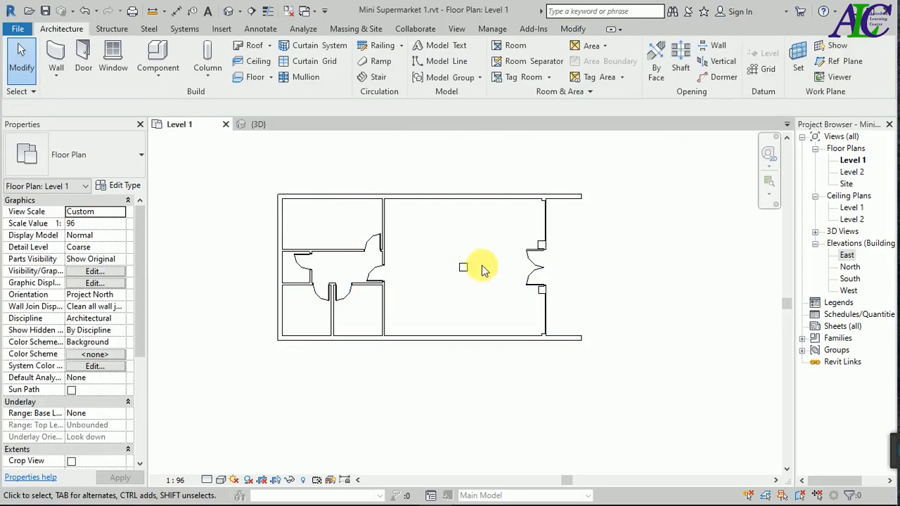
Set up an Aligned dimension that picks individual references and snaps to wall faces.
scroll(464, 263, "up", 3)
scroll(458, 298, "down", 2)
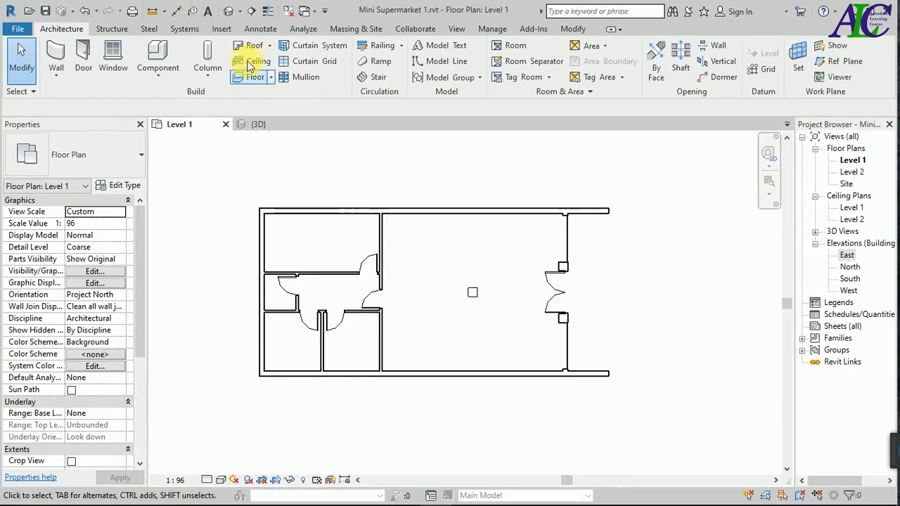
left_click(262, 31)
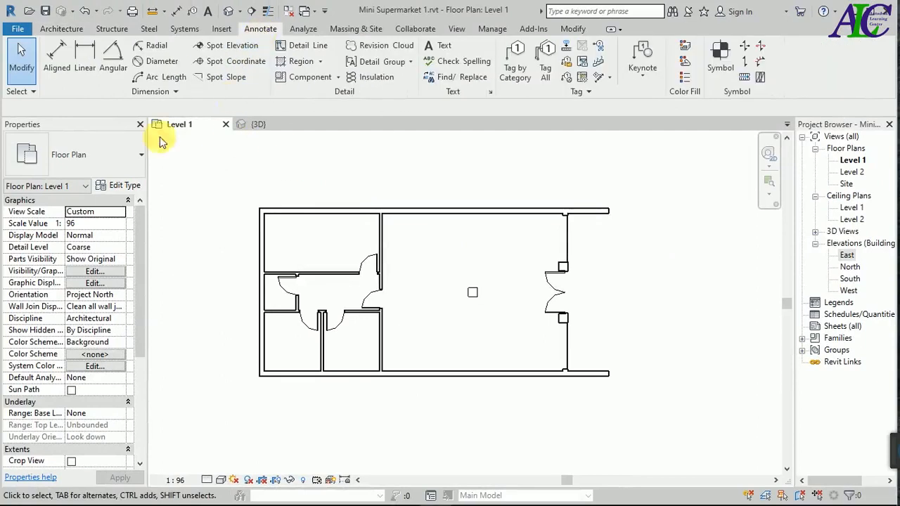
left_click(82, 67)
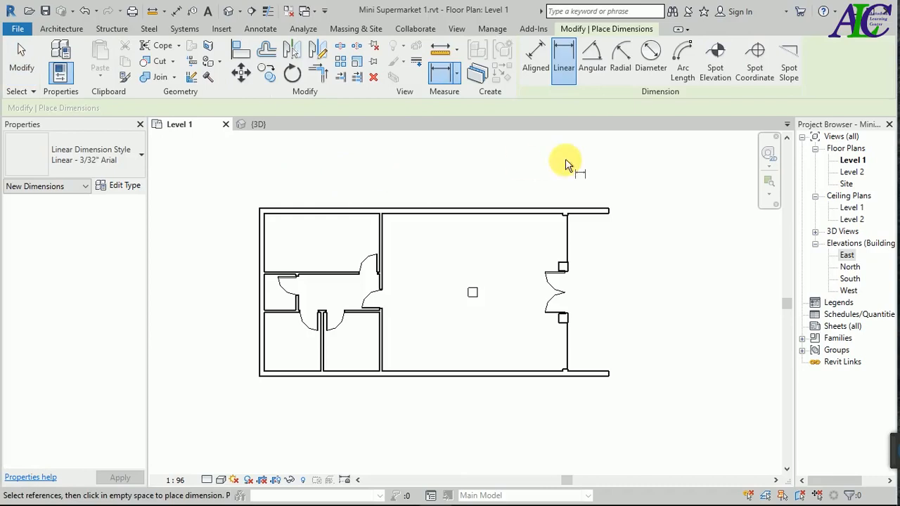
left_click(537, 67)
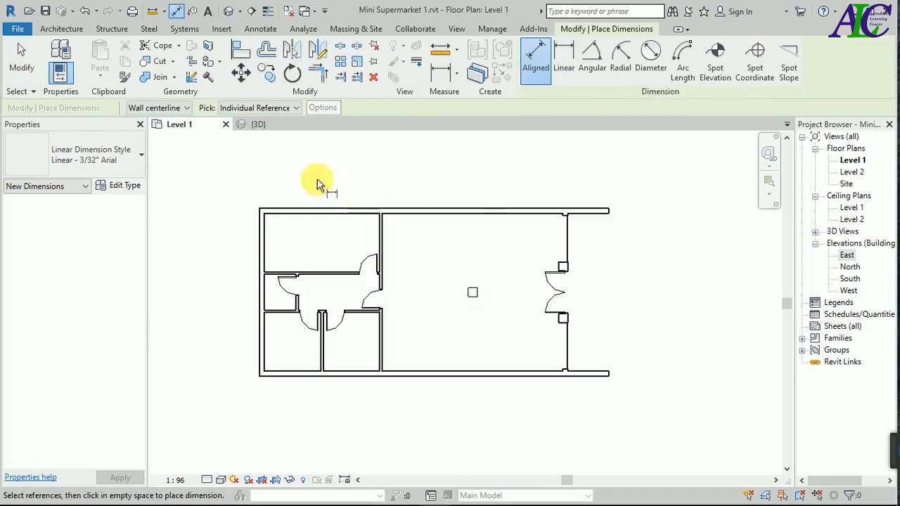
left_click(295, 108)
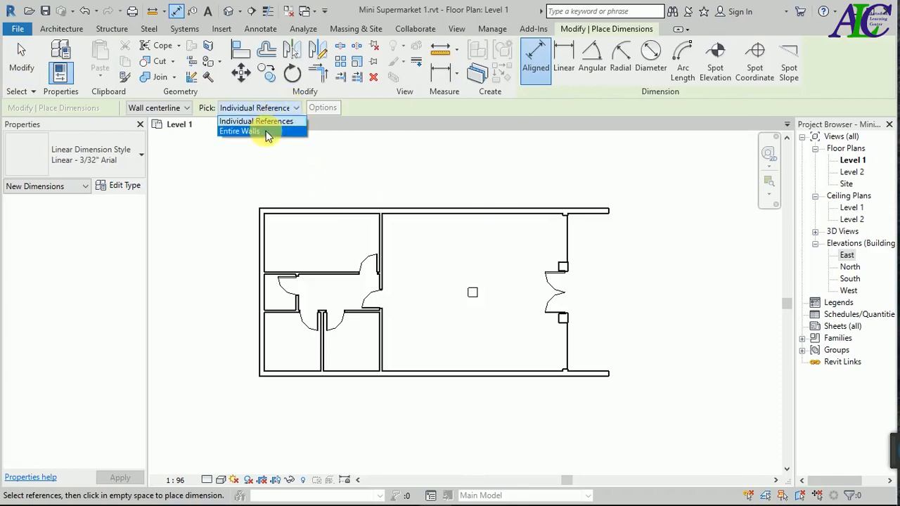
left_click(270, 123)
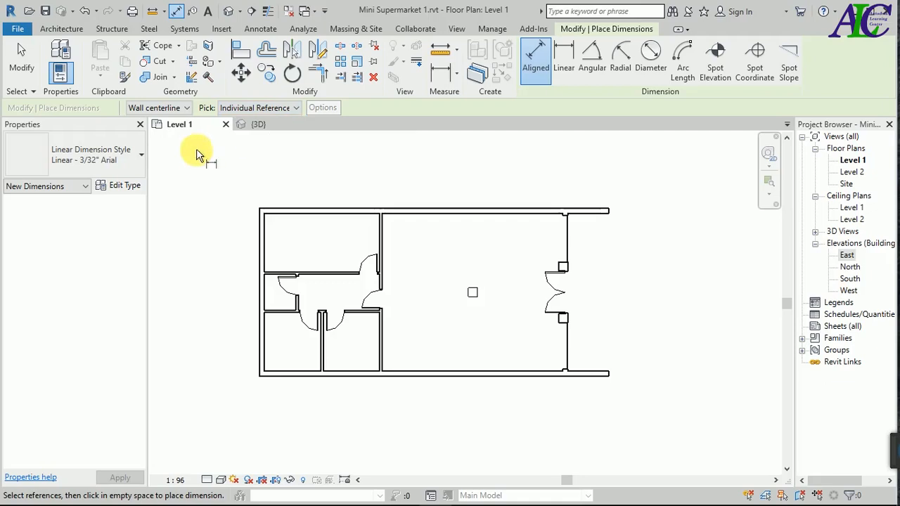
left_click(189, 113)
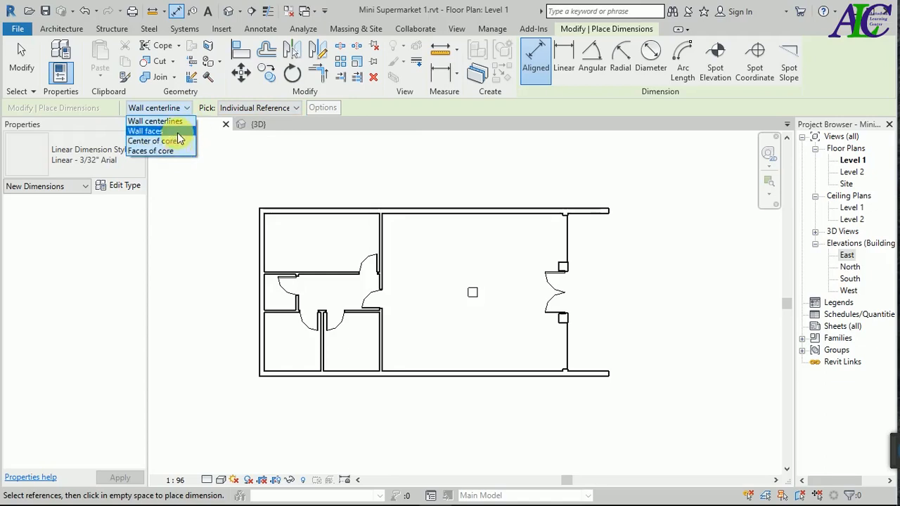
left_click(151, 131)
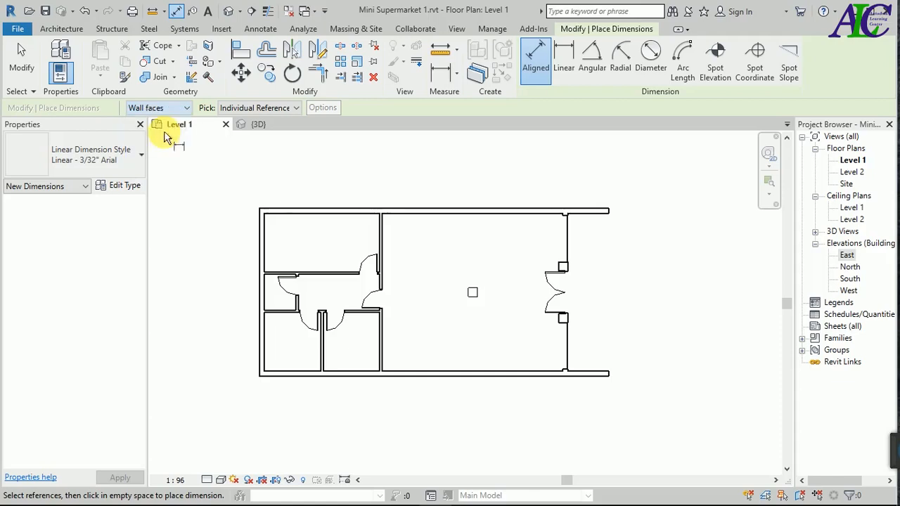
Dimension the storage room's inner width between its side wall faces, placing the dimension above the upper outer wall.
scroll(275, 204, "up", 2)
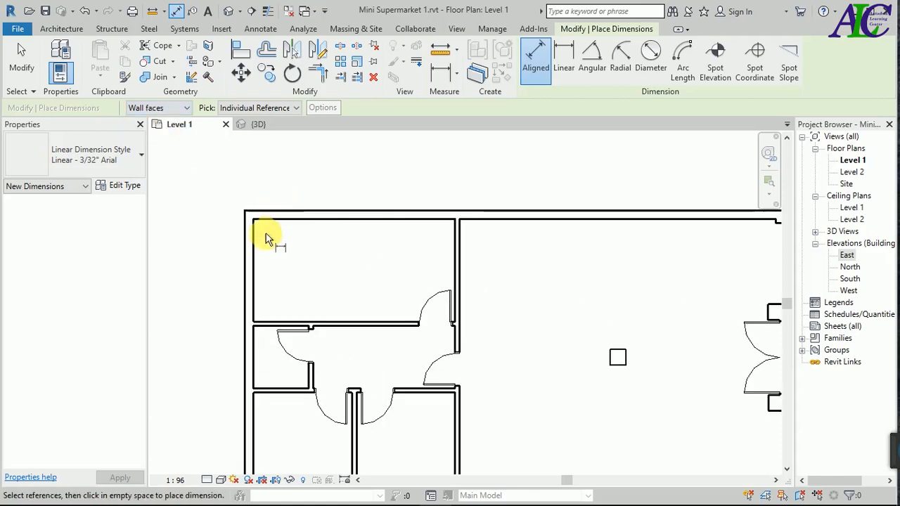
left_click(254, 238)
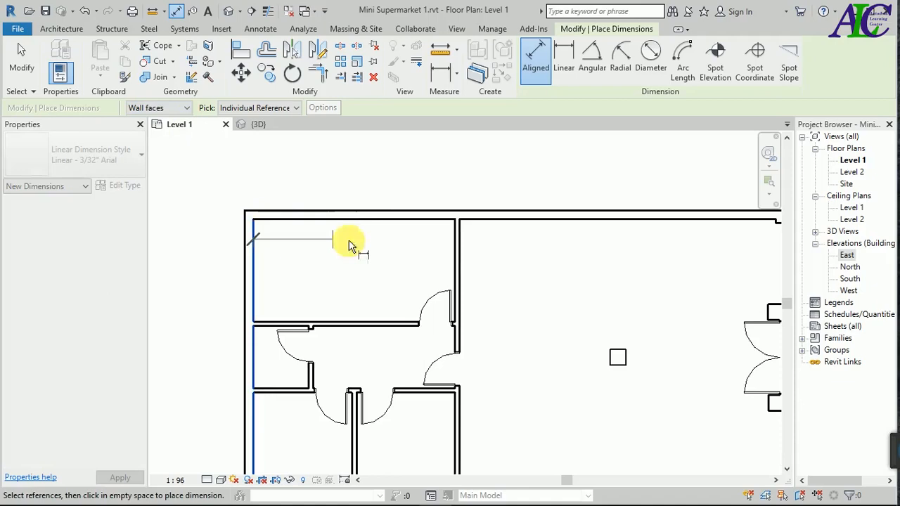
left_click(452, 232)
left_click(461, 187)
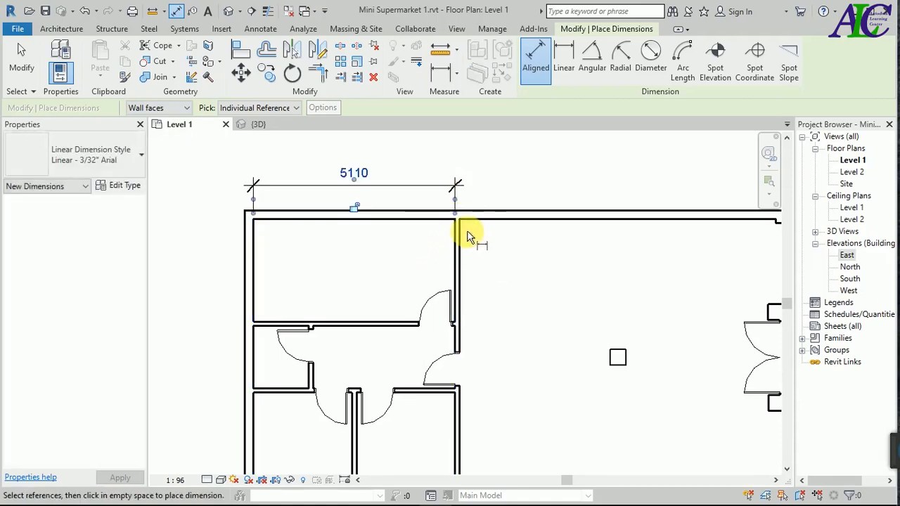
Dimension the main hall's length from the partition's hall-side face to the upper stub's inner face, above the outer wall.
left_click(460, 234)
scroll(466, 250, "down", 3)
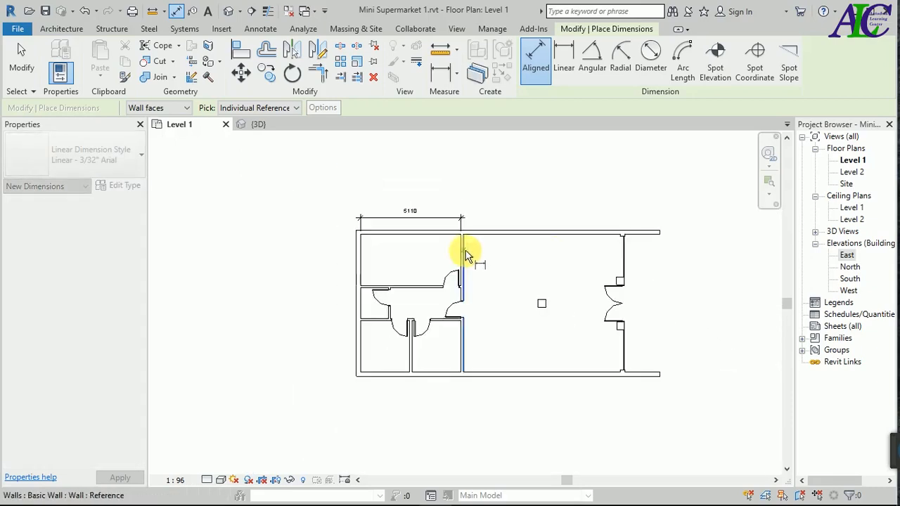
scroll(625, 245, "up", 4)
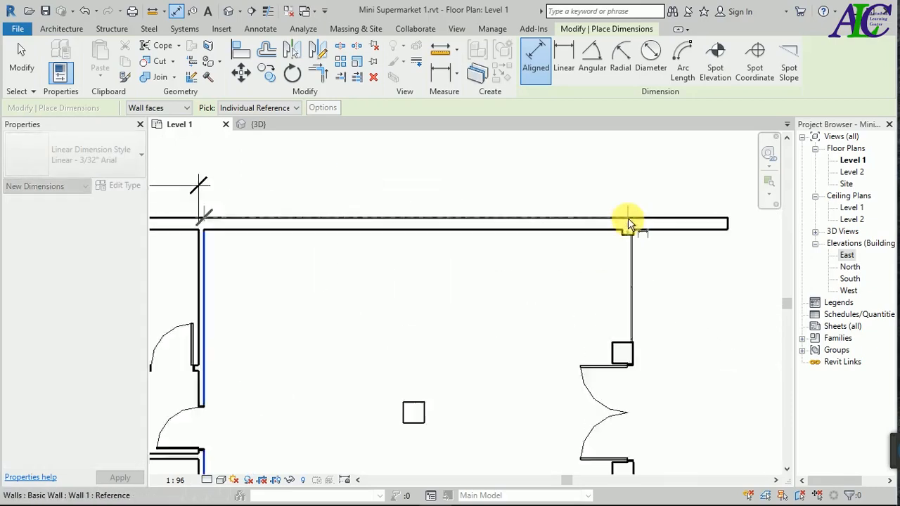
left_click(620, 236)
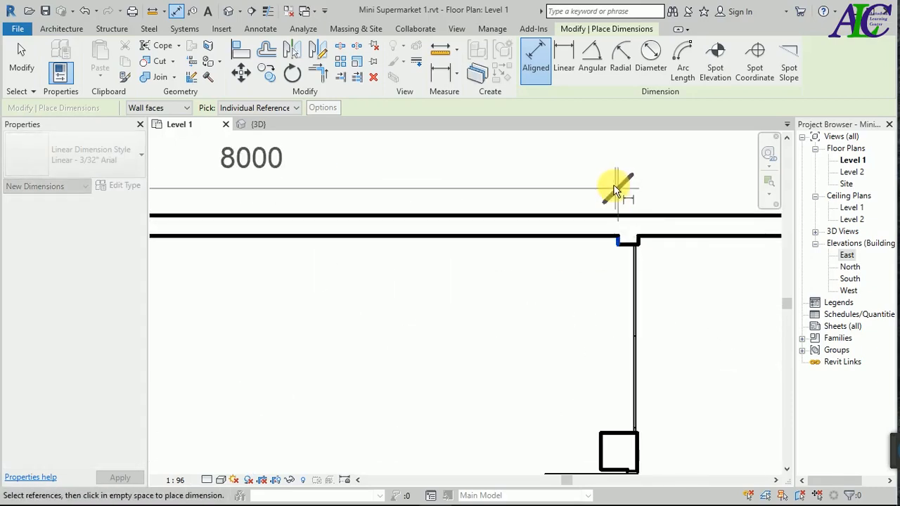
left_click(613, 185)
scroll(432, 225, "down", 1)
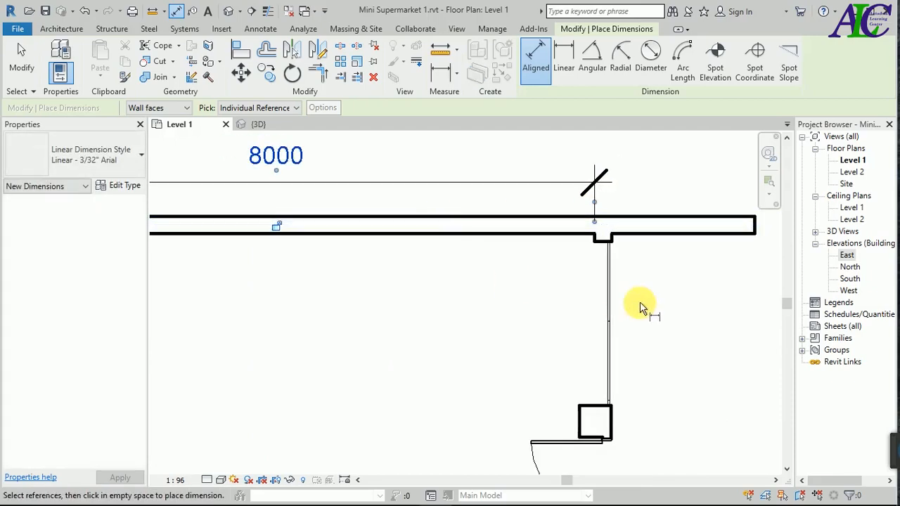
scroll(618, 246, "up", 2)
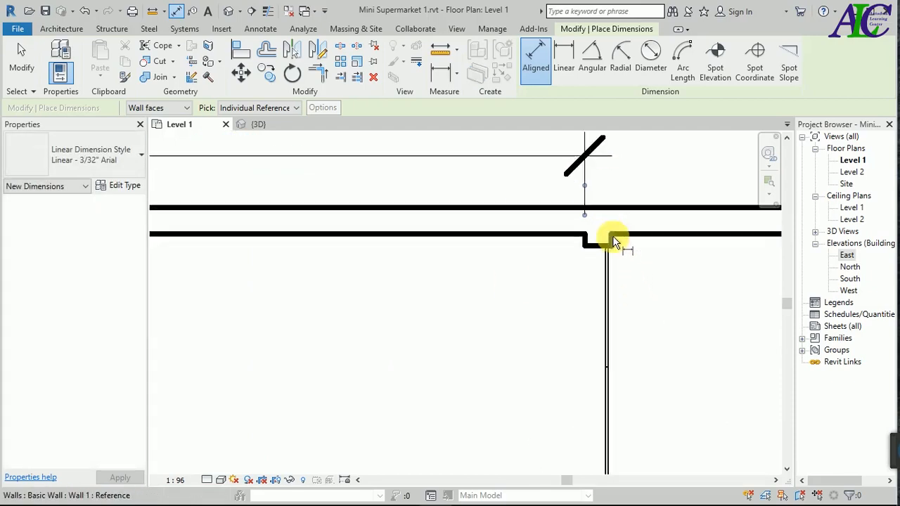
Dimension the upper outer wall's projection from the stub's outer face to the wall end, in line with the main hall dimension.
left_click(615, 237)
scroll(627, 286, "down", 2)
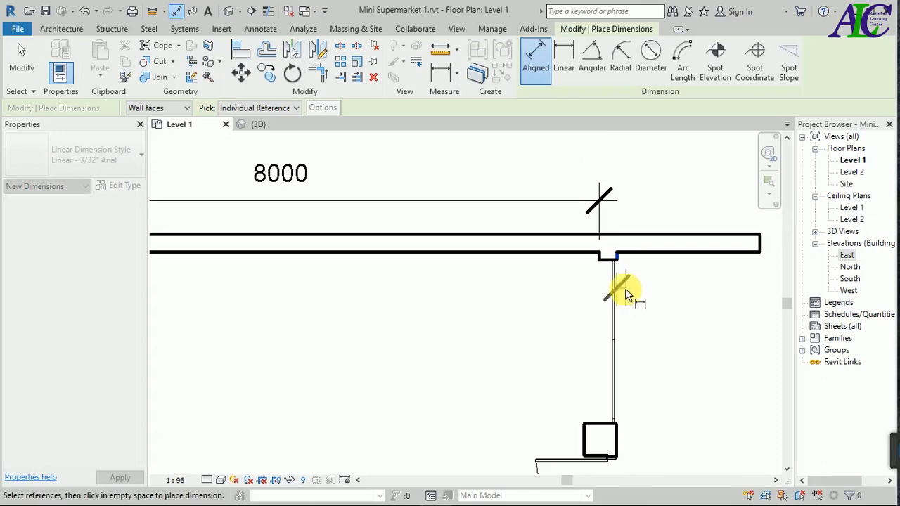
left_click(760, 242)
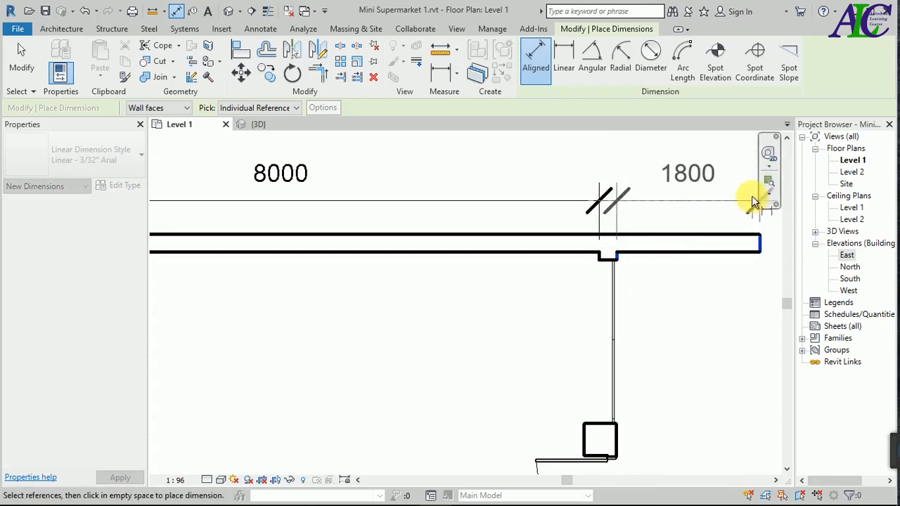
left_click(751, 195)
scroll(478, 331, "down", 2)
scroll(541, 310, "down", 3)
Dimension the storage room's inner depth from the upper outer wall to its lower partition, placing the dimension outside the rear outer wall.
scroll(257, 373, "up", 5)
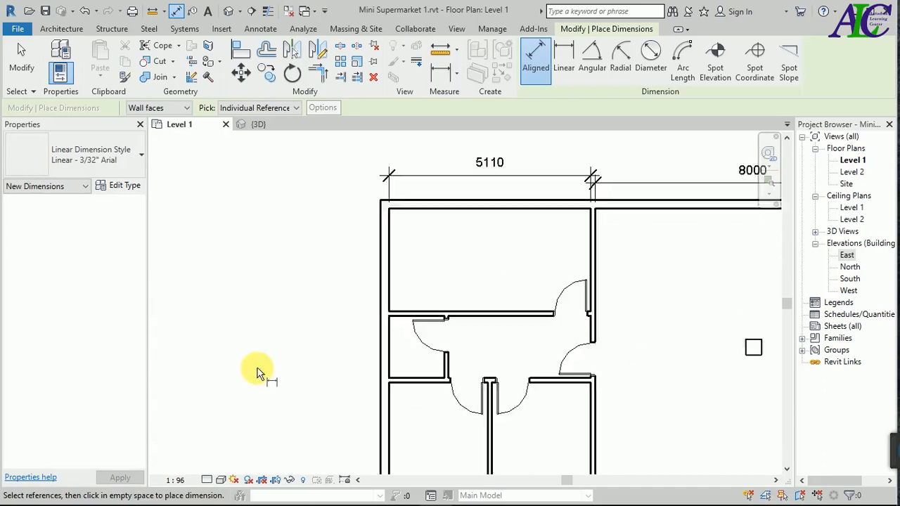
left_click(394, 203)
left_click(403, 339)
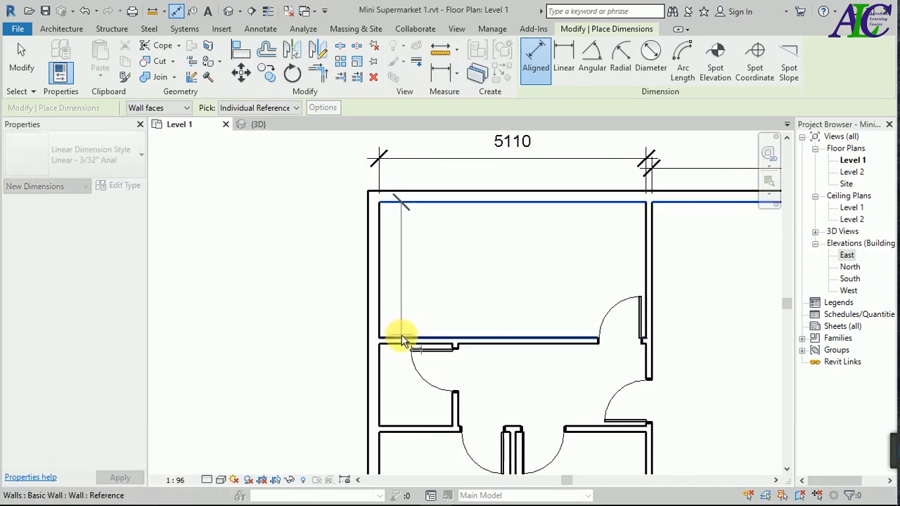
left_click(342, 343)
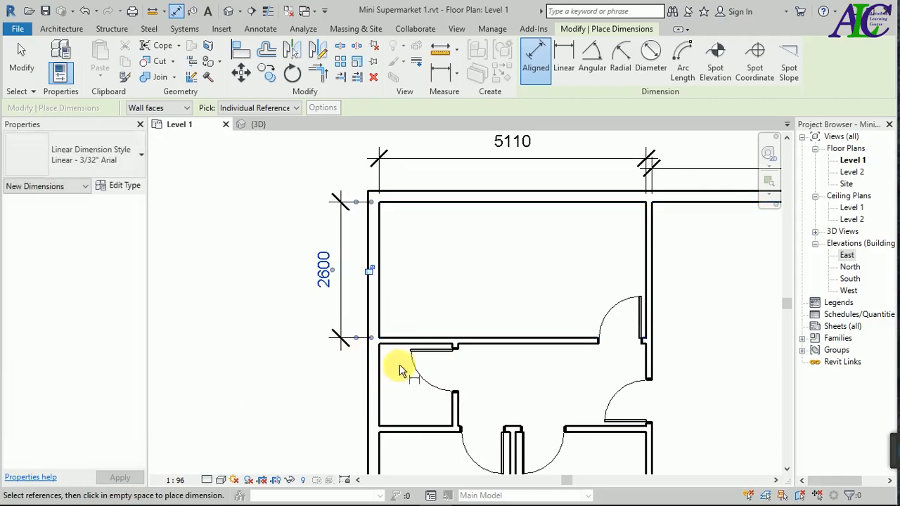
Dimension the inner depth of the small room below the storage room, in line with the storage room's depth dimension.
left_click(405, 377)
left_click(401, 426)
left_click(340, 424)
scroll(392, 257, "down", 4)
Dimension the inner depth of the two lower rooms from their upper partition to the lower outer wall, continuing the outside dimension row.
scroll(398, 391, "up", 2)
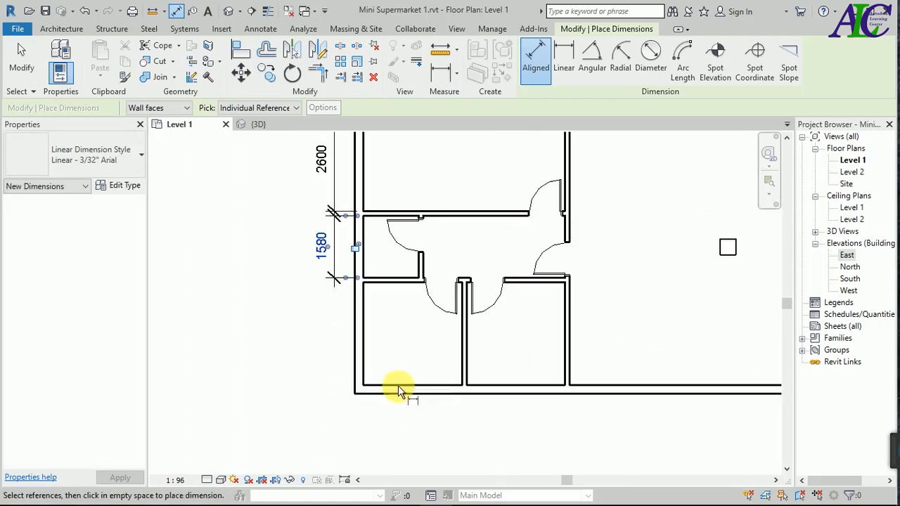
left_click(392, 286)
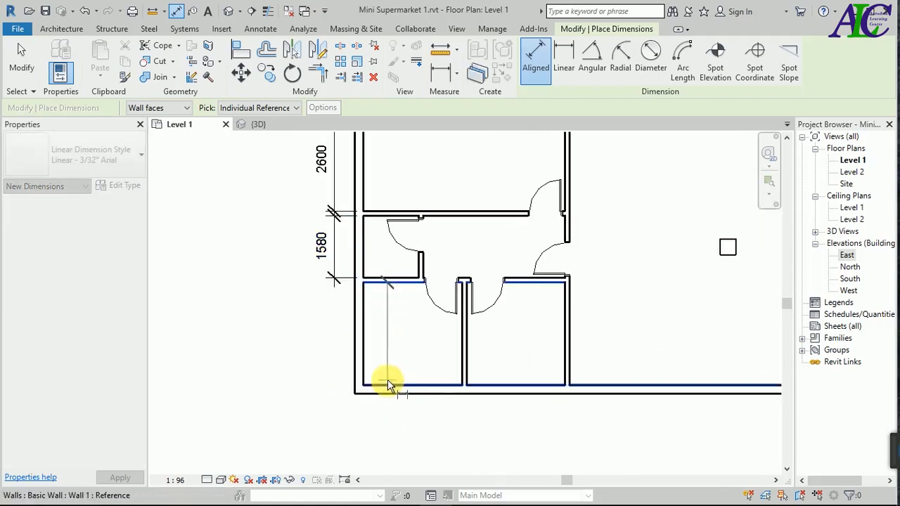
left_click(388, 384)
left_click(336, 382)
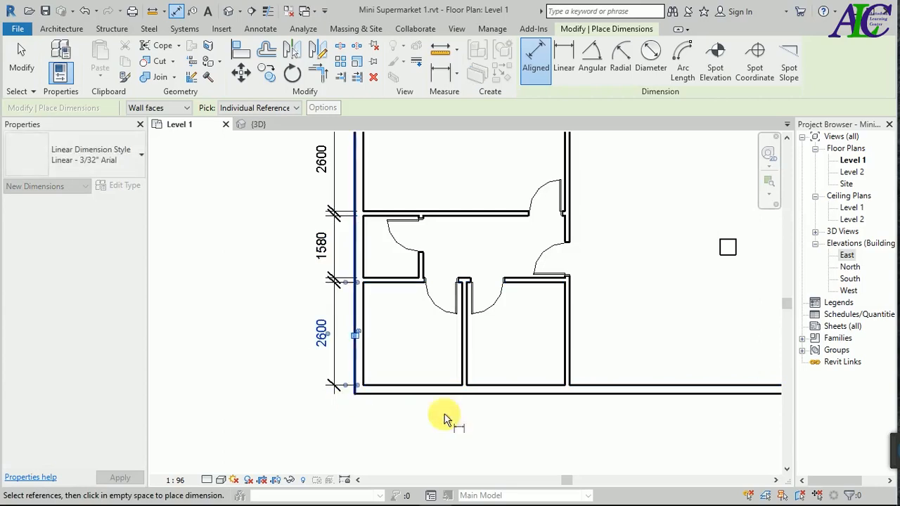
Dimension the inner widths of the two lower rooms, placing both dimensions in one row below the lower outer wall.
left_click(461, 362)
left_click(364, 363)
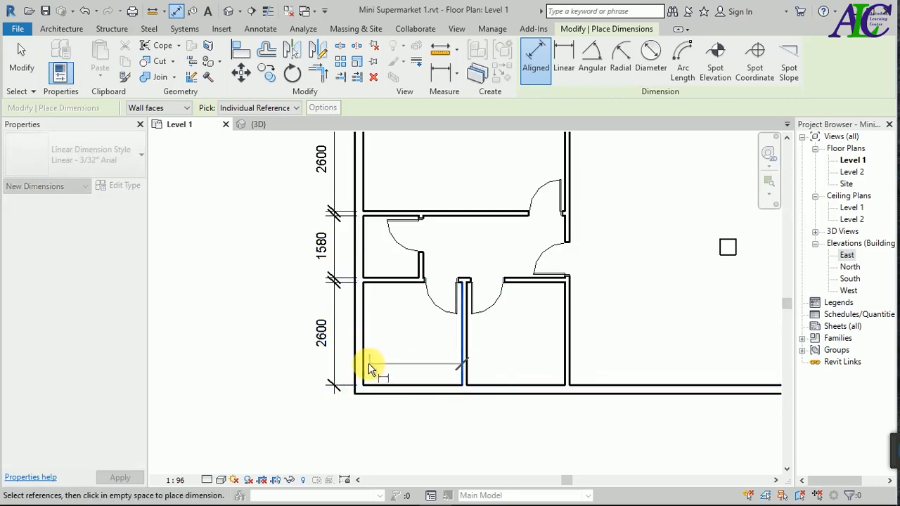
left_click(375, 425)
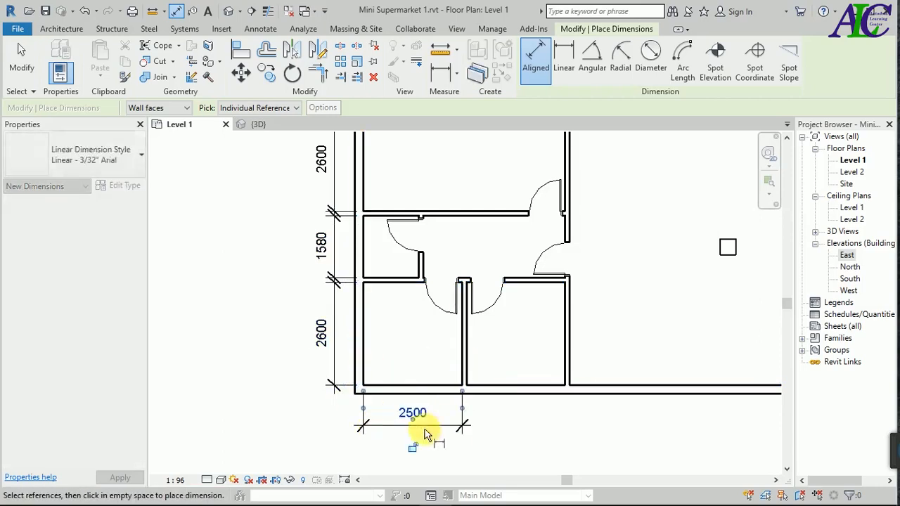
left_click(566, 365)
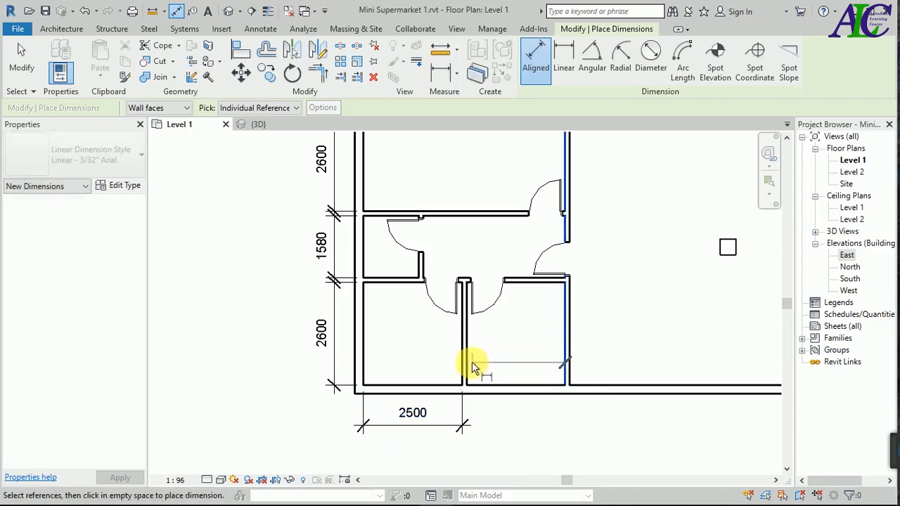
left_click(469, 361)
left_click(484, 426)
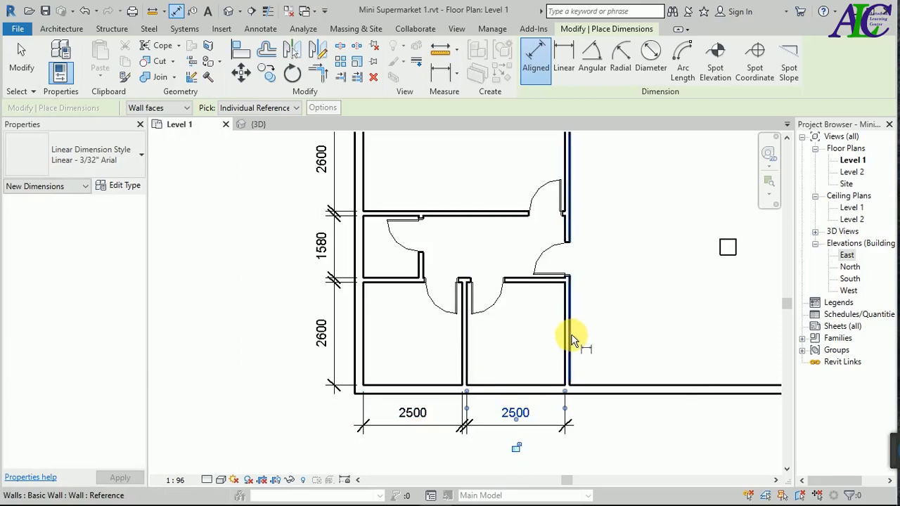
Dimension the thickness of the partition between the lower rooms and the main hall, in line with the room widths below the plan.
scroll(569, 336, "up", 2)
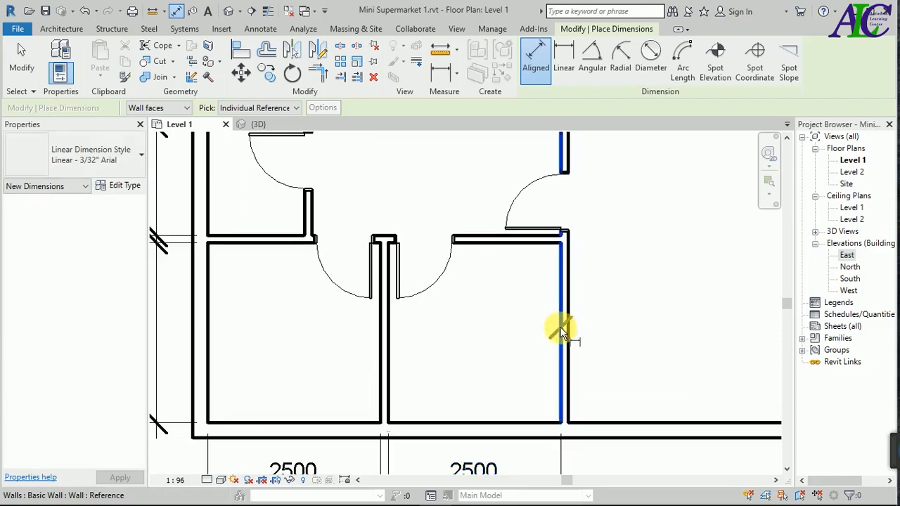
left_click(561, 332)
left_click(567, 334)
scroll(563, 337, "down", 1)
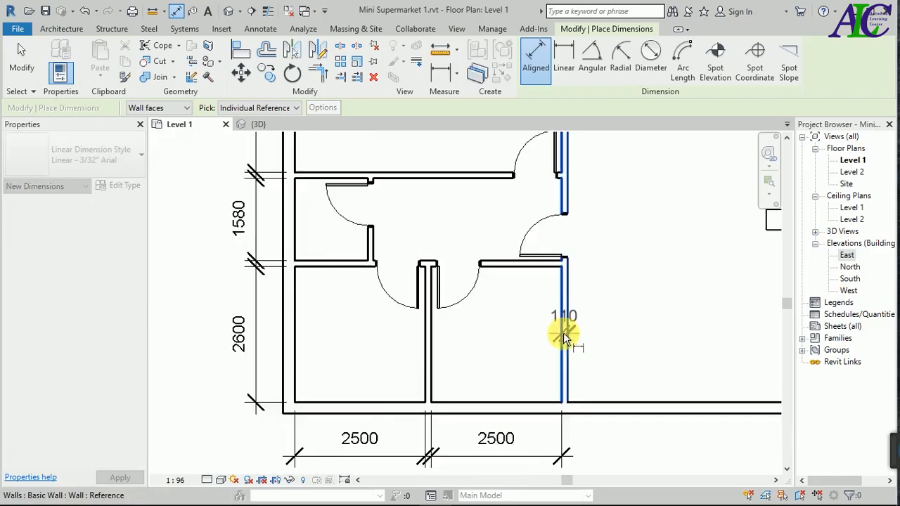
left_click(569, 460)
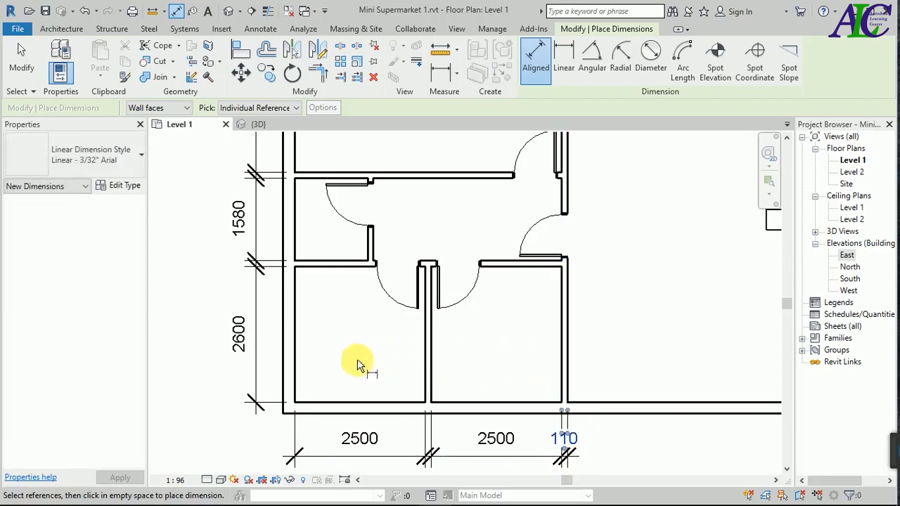
Dimension the rear outer wall's thickness at the lower corner, in line with the row below the plan.
left_click(284, 383)
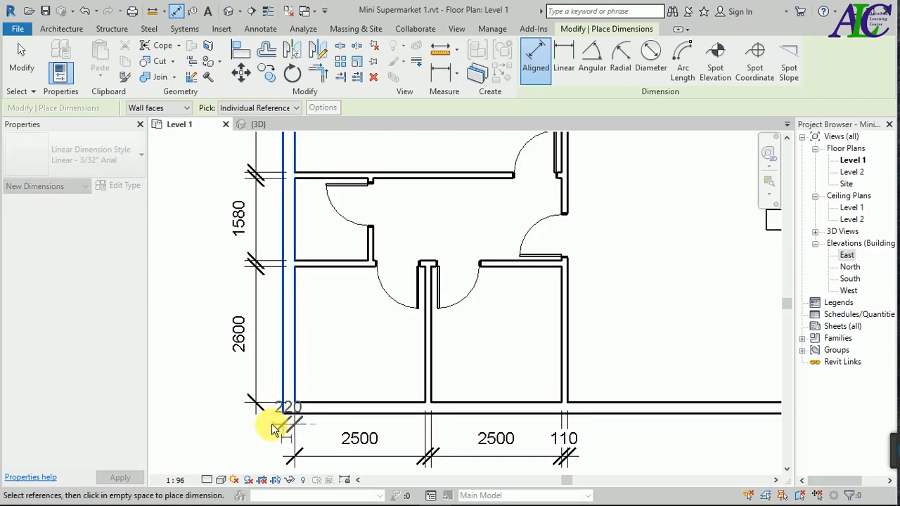
left_click(261, 461)
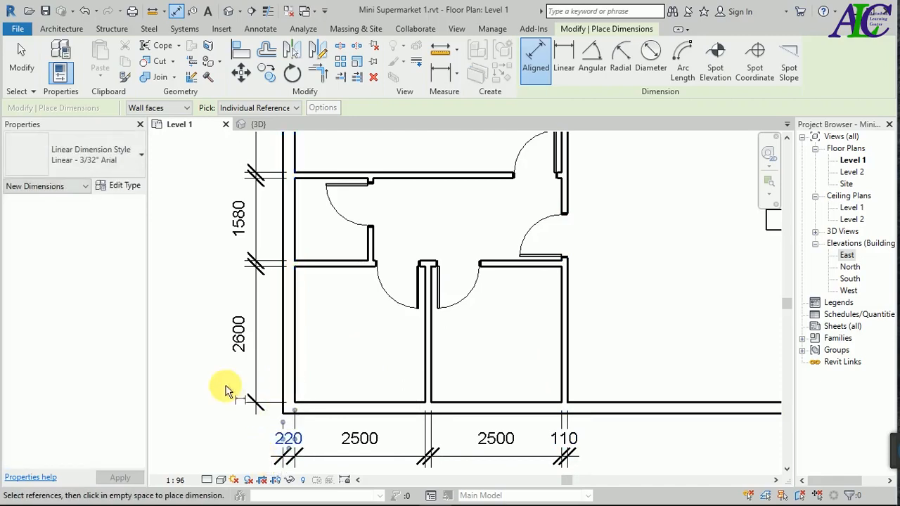
scroll(342, 392, "down", 3)
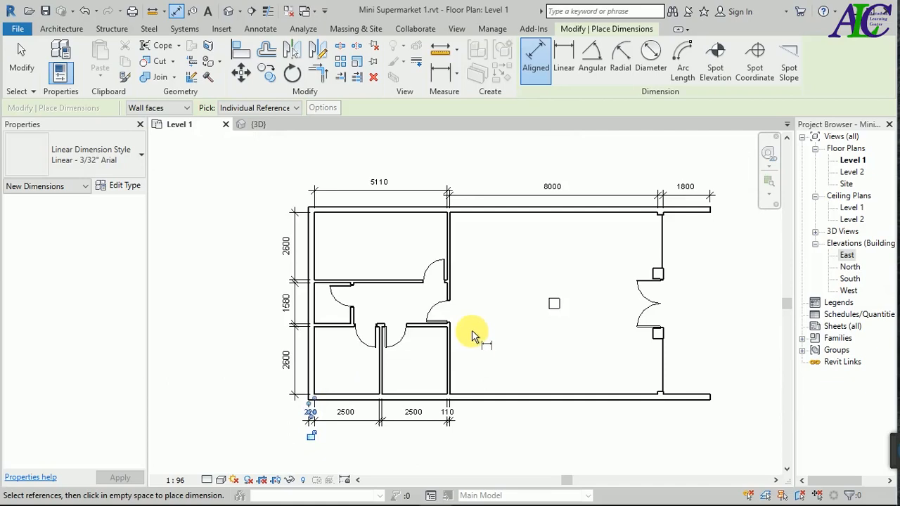
Dimension the small room's inner width from the rear outer wall to its door partition, placing the dimension inside the room.
scroll(253, 281, "up", 4)
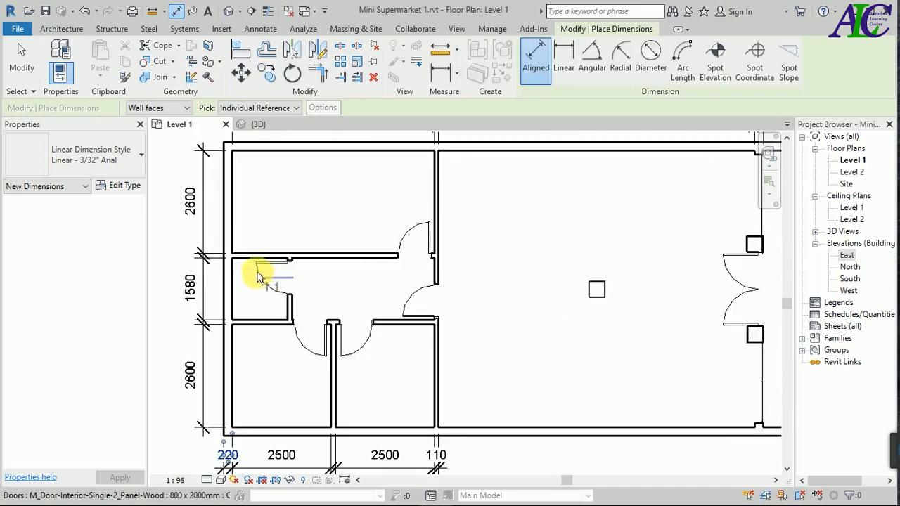
scroll(242, 324, "up", 2)
left_click(235, 329)
left_click(359, 337)
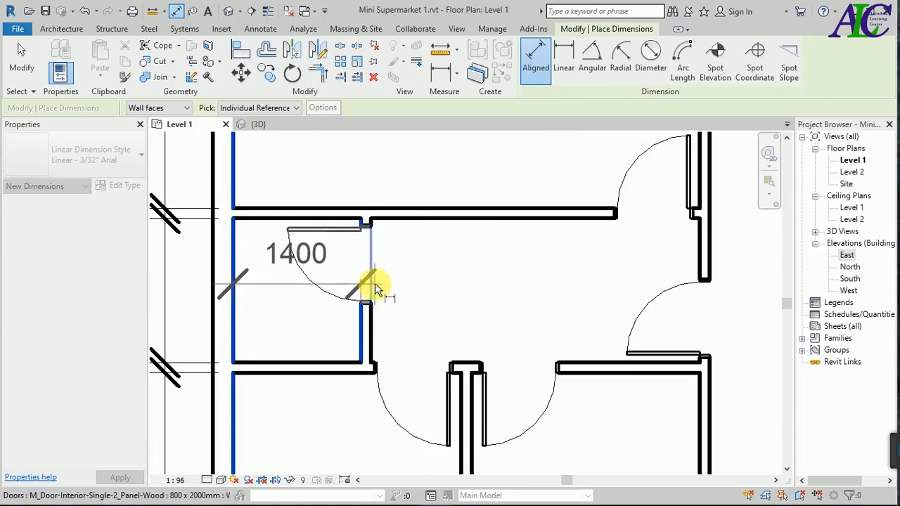
left_click(384, 278)
scroll(408, 249, "down", 5)
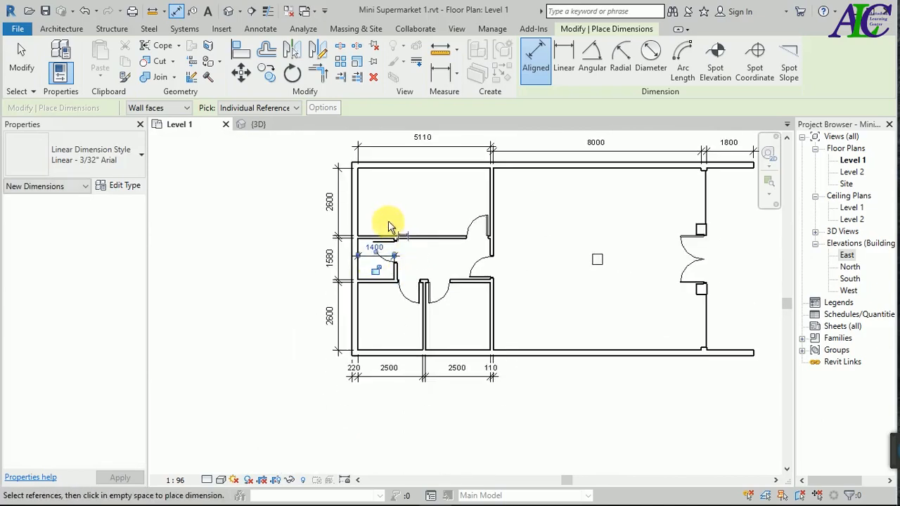
Dimension the building's overall width between the outer faces of the upper and lower walls, outside the room depth row.
left_click(385, 161)
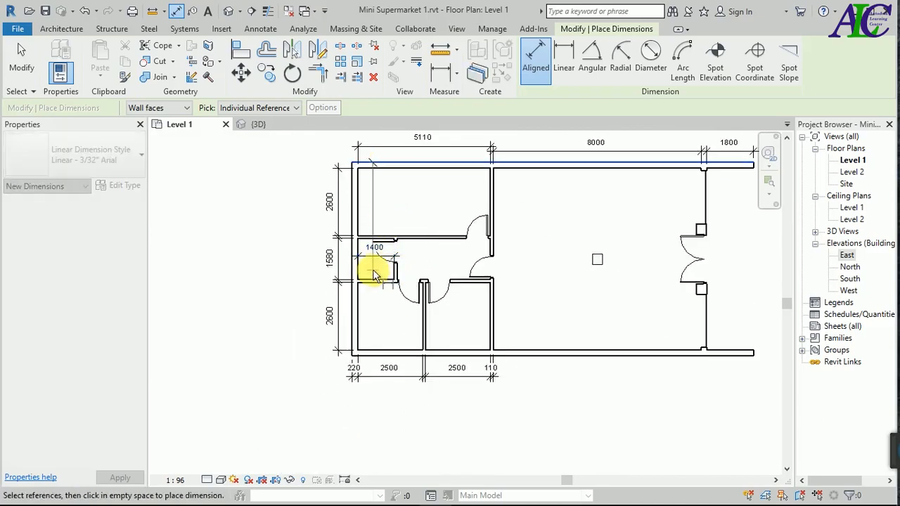
left_click(377, 358)
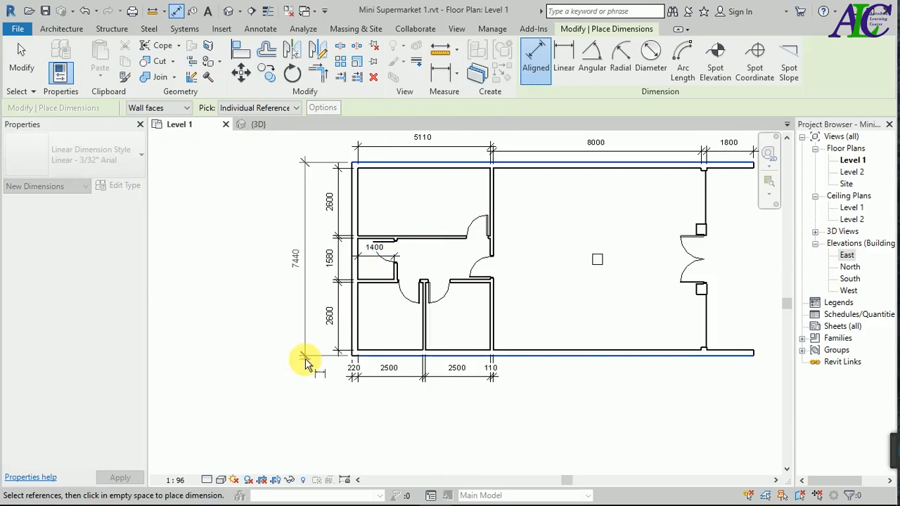
left_click(314, 357)
Dimension the building's overall length from the rear wall's outer face to the upper wall's end, above the existing upper dimension row.
left_click(351, 231)
scroll(315, 348, "down", 2)
scroll(572, 243, "up", 4)
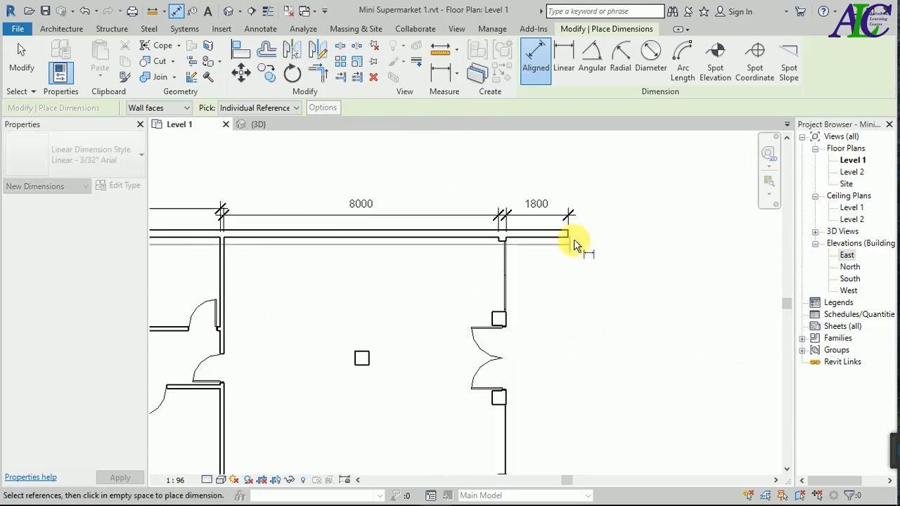
left_click(569, 235)
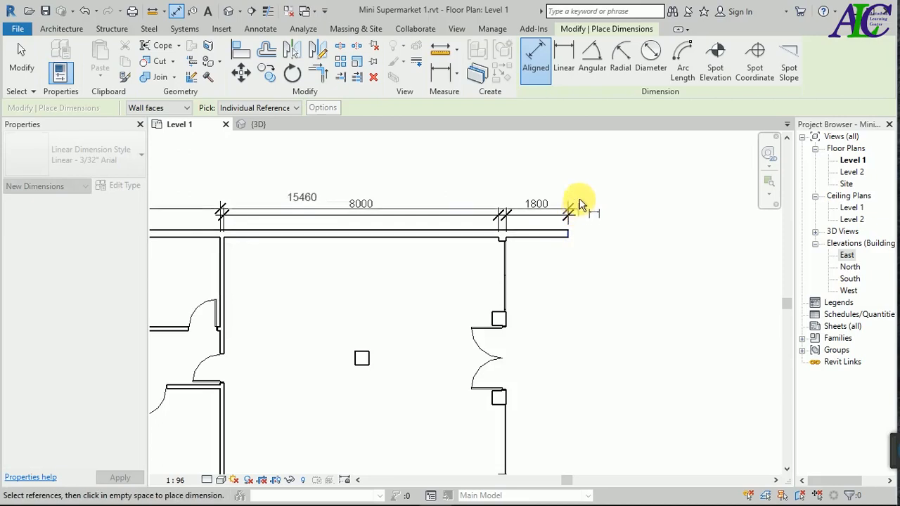
left_click(581, 190)
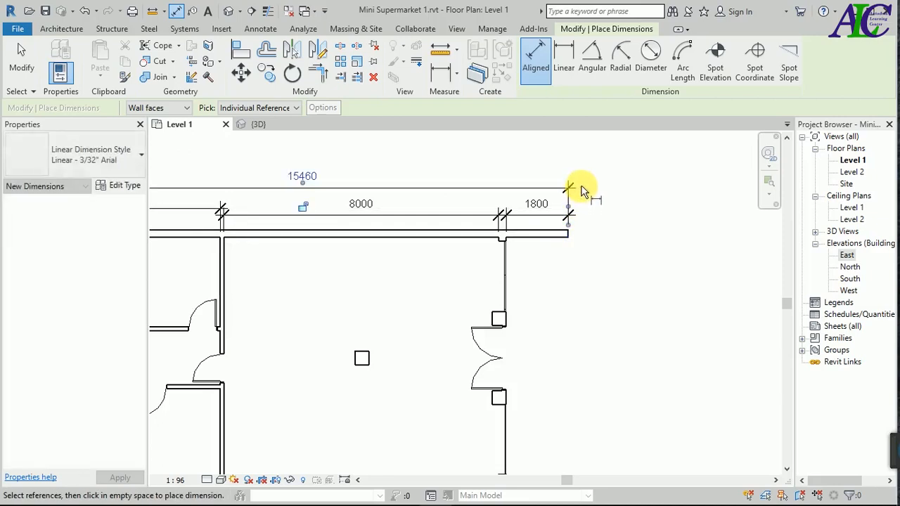
Dimension the upper stub's projection from the outer wall's inner face to the stub's end, placing the dimension outside the entrance front.
scroll(561, 277, "up", 2)
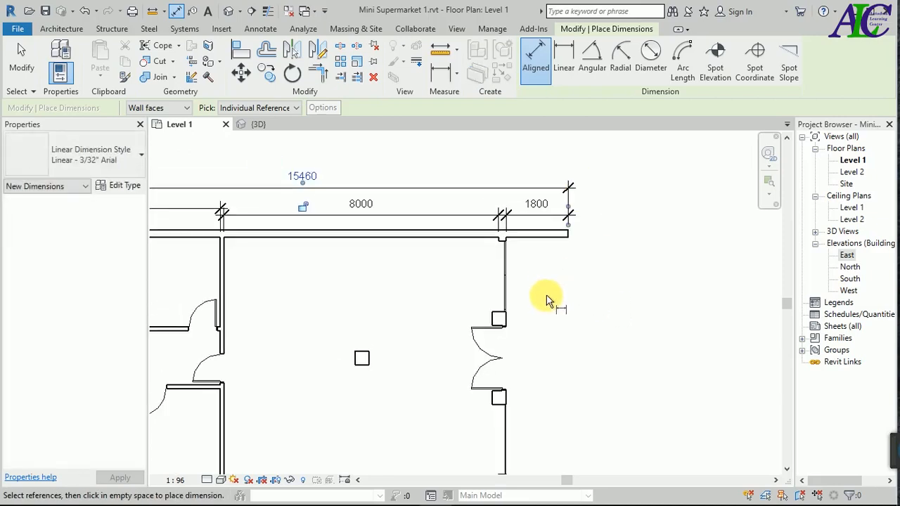
scroll(545, 307, "up", 1)
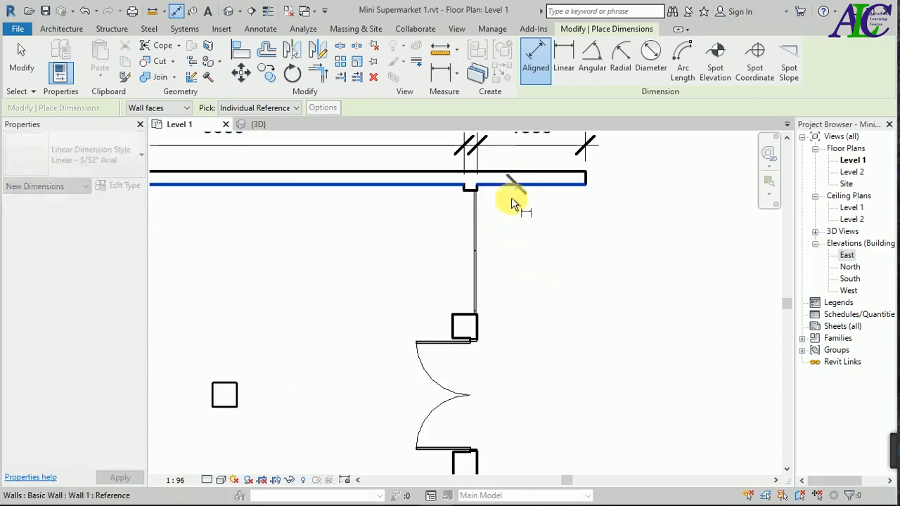
scroll(491, 200, "up", 1)
scroll(490, 197, "up", 4)
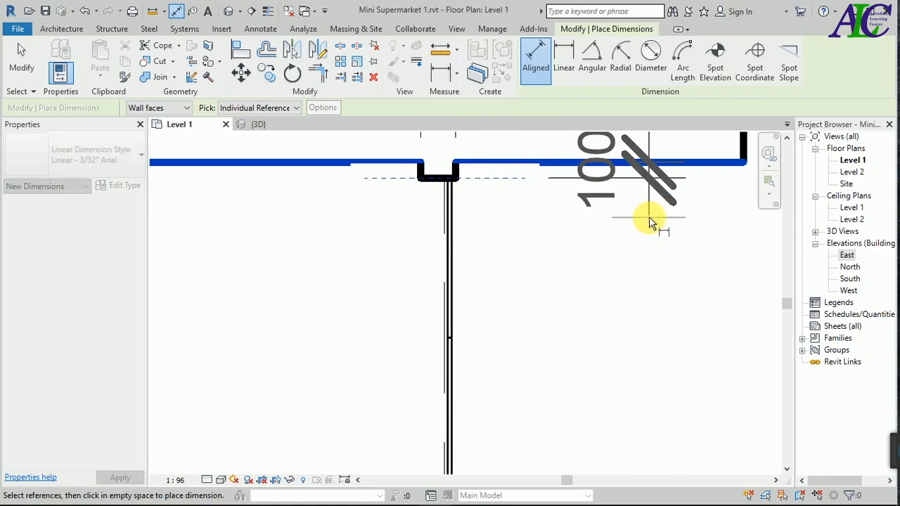
left_click(633, 218)
scroll(492, 207, "down", 3)
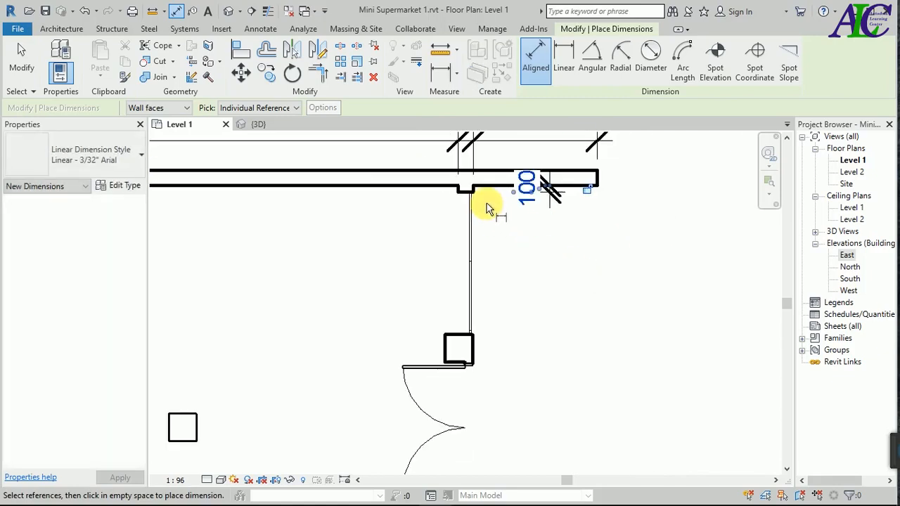
Dimension the upper glazed panel from the stub's end to the near face of the entrance column, in line with the stub dimension.
left_click(460, 197)
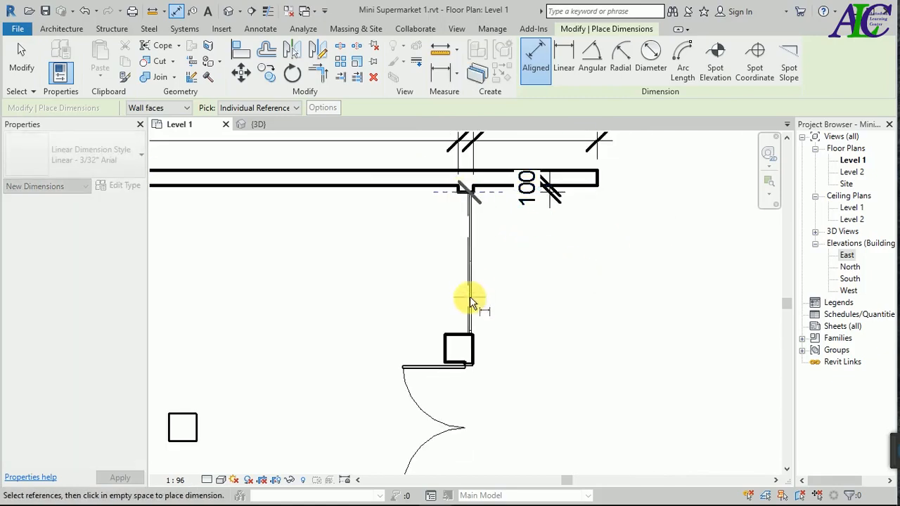
scroll(459, 332, "up", 2)
left_click(459, 333)
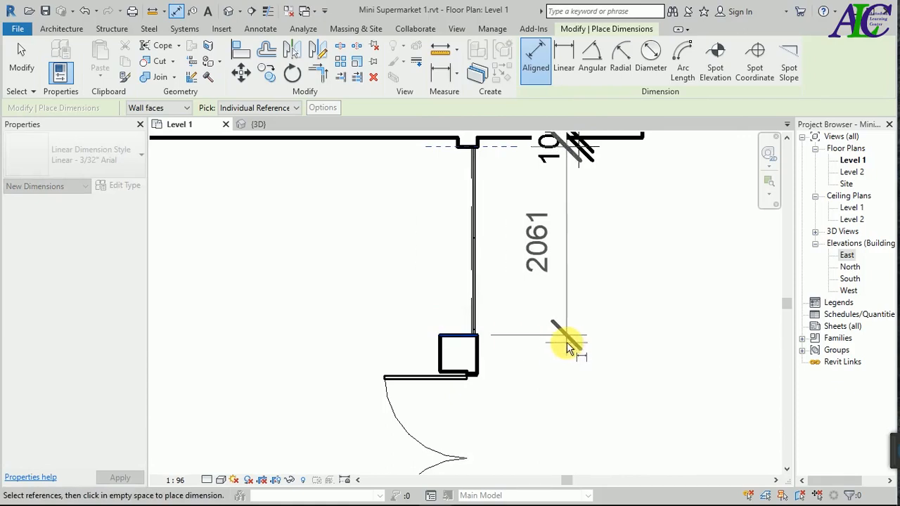
left_click(574, 343)
scroll(472, 267, "down", 4)
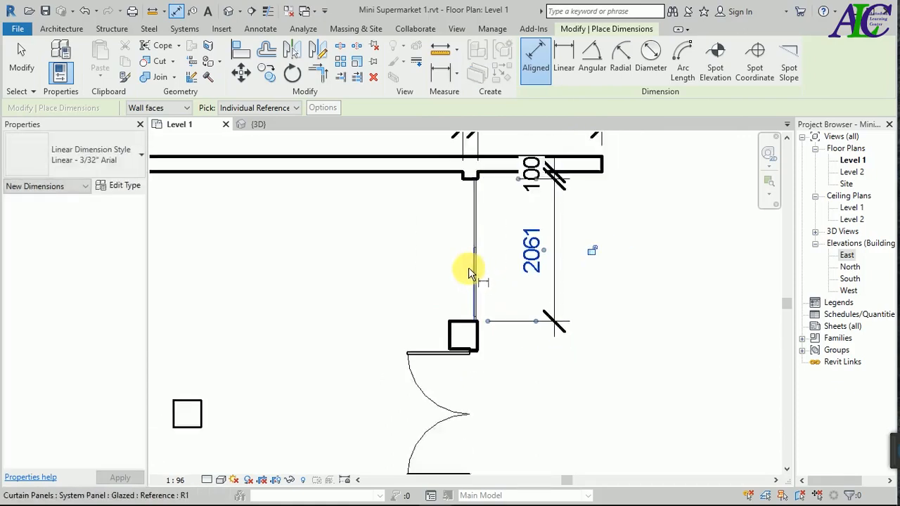
scroll(470, 439, "up", 2)
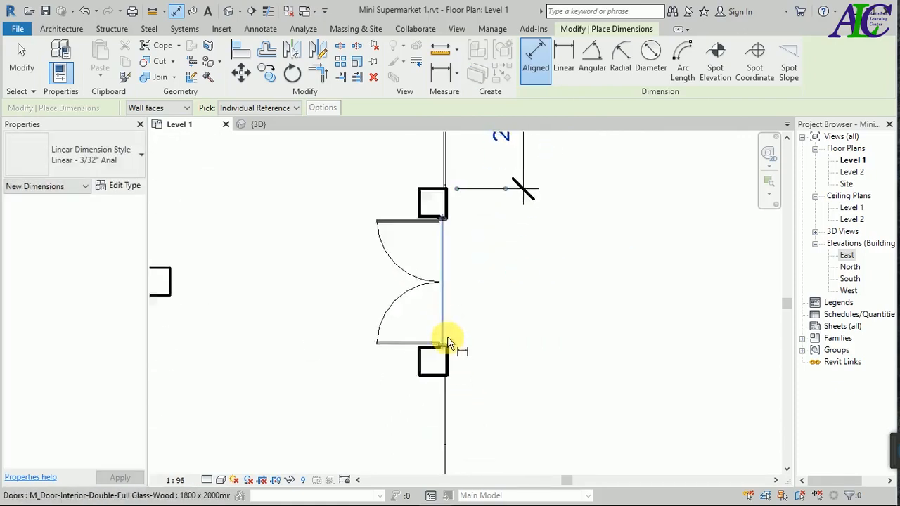
scroll(446, 345, "up", 2)
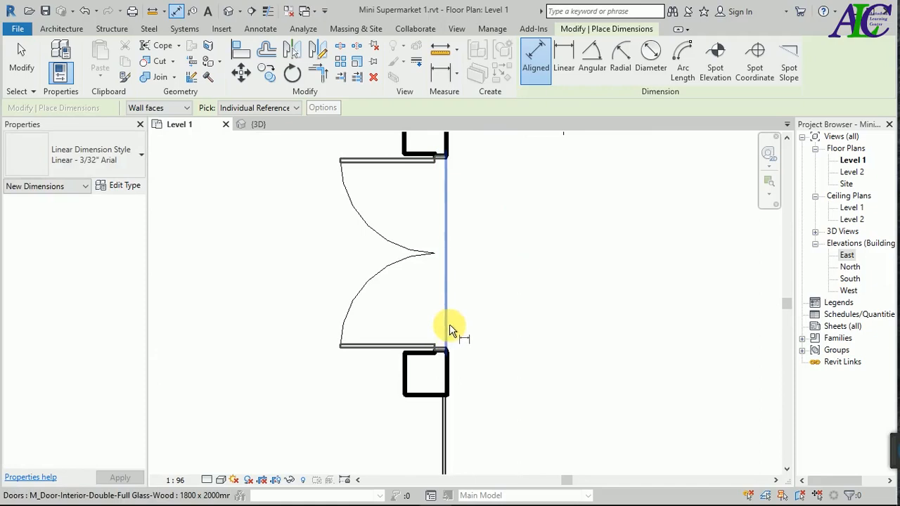
Dimension the entrance door opening between the facing sides of the two entrance columns, placing the dimension outside the front.
left_click(415, 157)
left_click(416, 352)
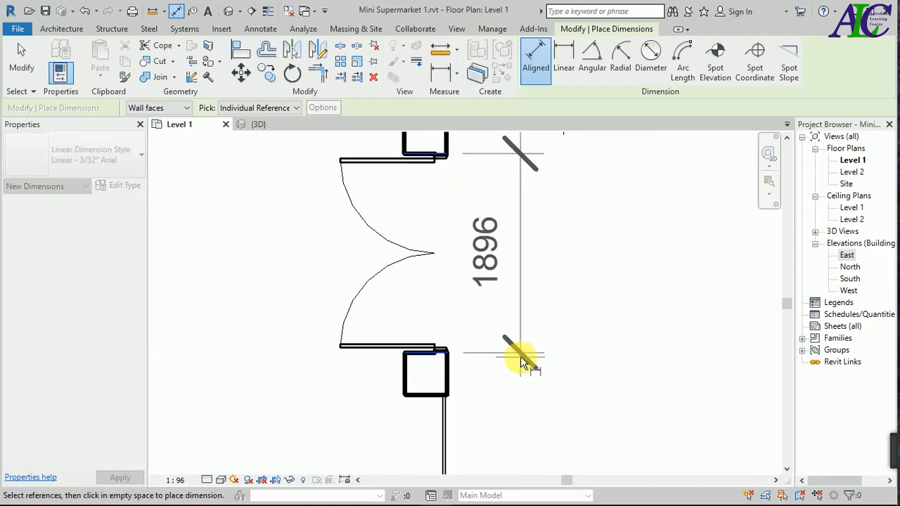
left_click(520, 357)
Dimension the lower glazed panel from the lower wall's small projection to the near face of the lower entrance column, outside the front.
scroll(476, 255, "down", 3)
scroll(481, 392, "up", 5)
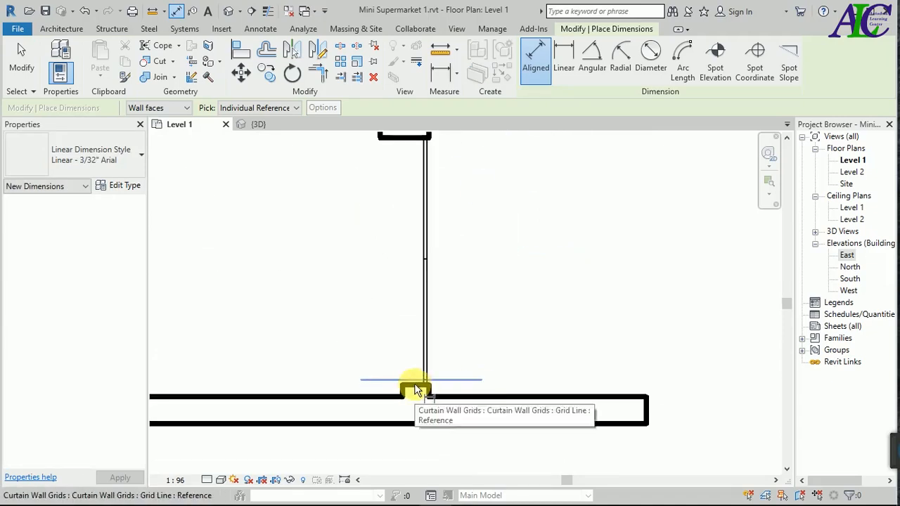
left_click(415, 395)
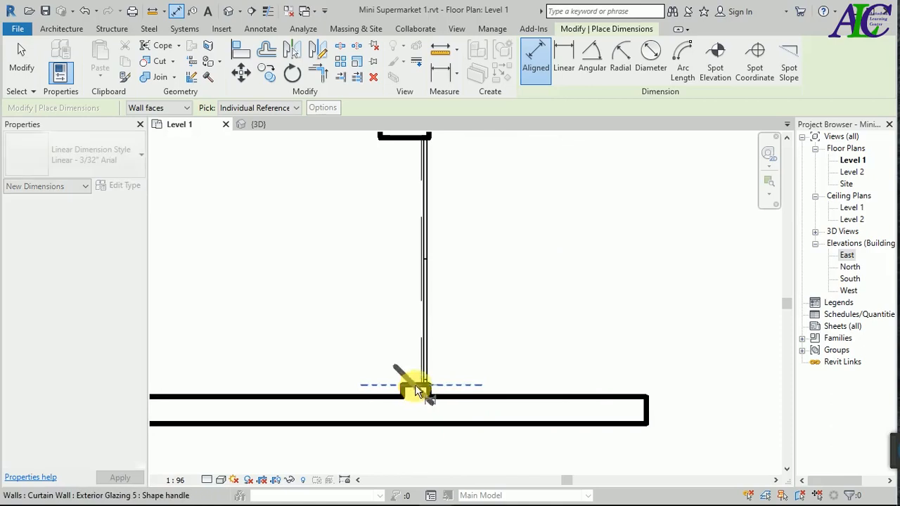
left_click(408, 140)
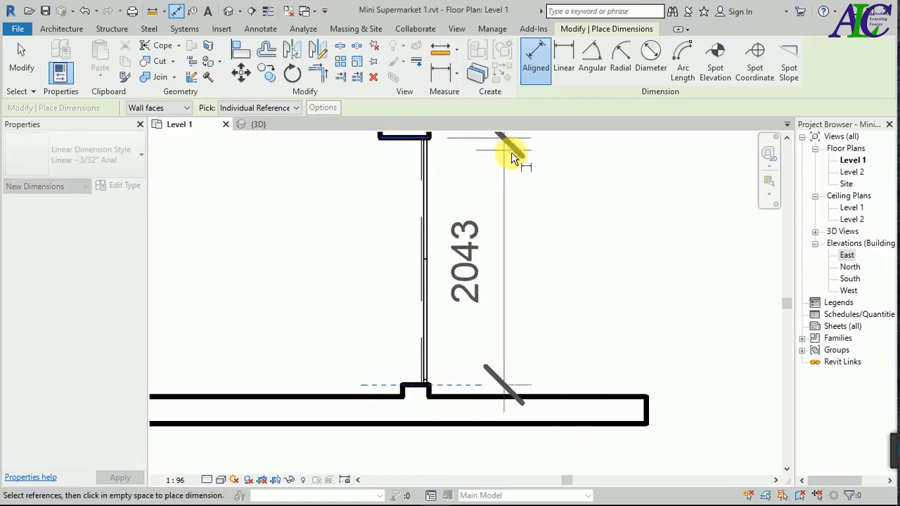
left_click(517, 151)
Dimension the free-standing column's width in the sales area, placing the dimension just above the column.
scroll(539, 295, "down", 3)
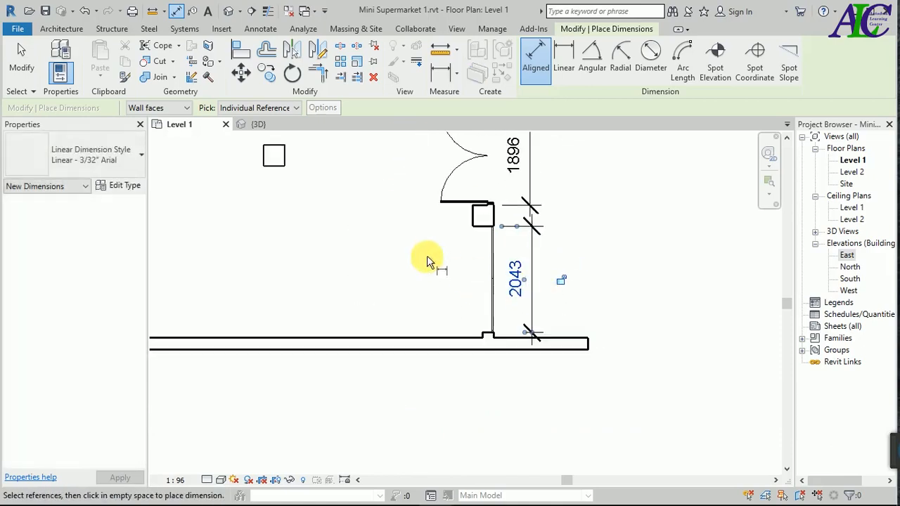
scroll(450, 266, "down", 1)
scroll(310, 173, "up", 3)
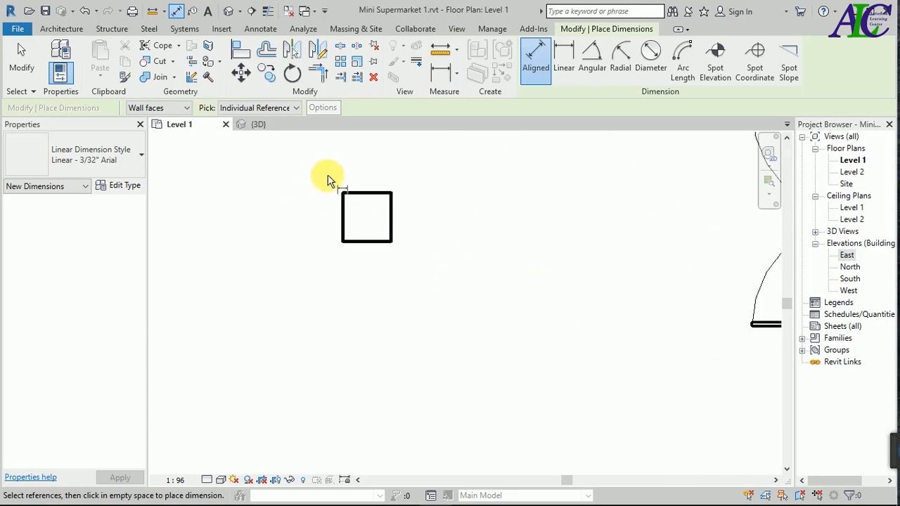
scroll(323, 174, "up", 1)
left_click(344, 224)
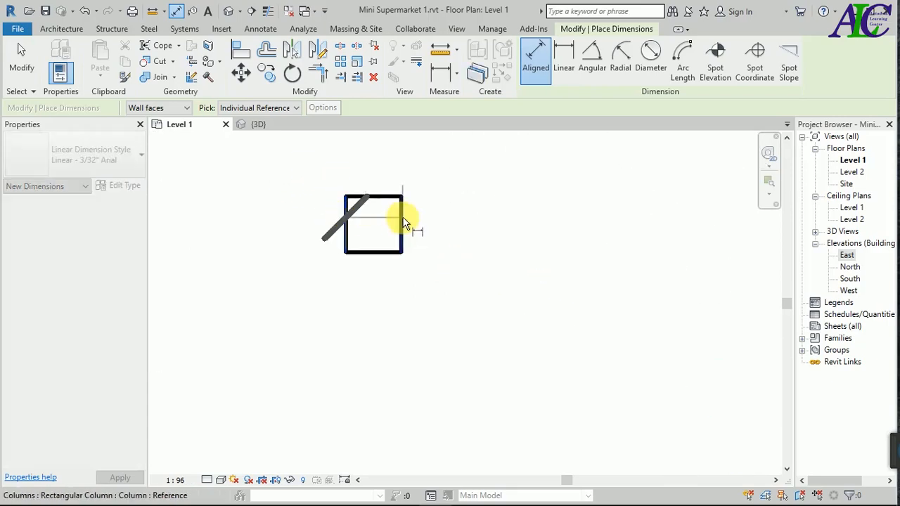
left_click(404, 224)
left_click(424, 173)
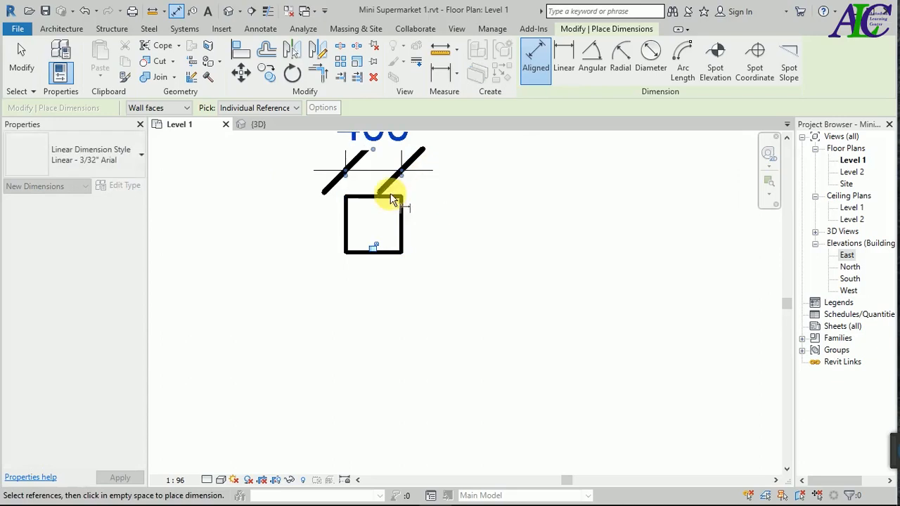
Dimension the free-standing column's depth between its upper and lower faces, placing the dimension beside the column on the entrance side.
left_click(384, 203)
left_click(378, 251)
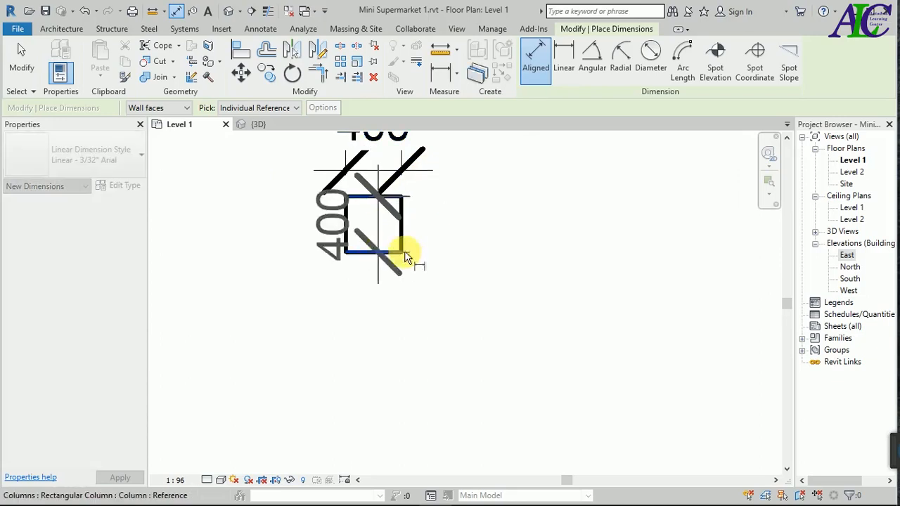
left_click(476, 255)
scroll(563, 296, "down", 5)
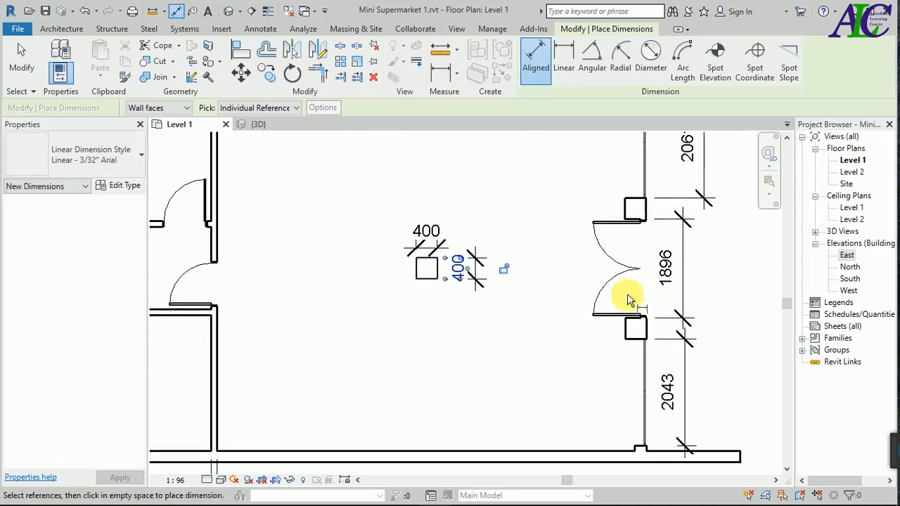
scroll(557, 297, "down", 2)
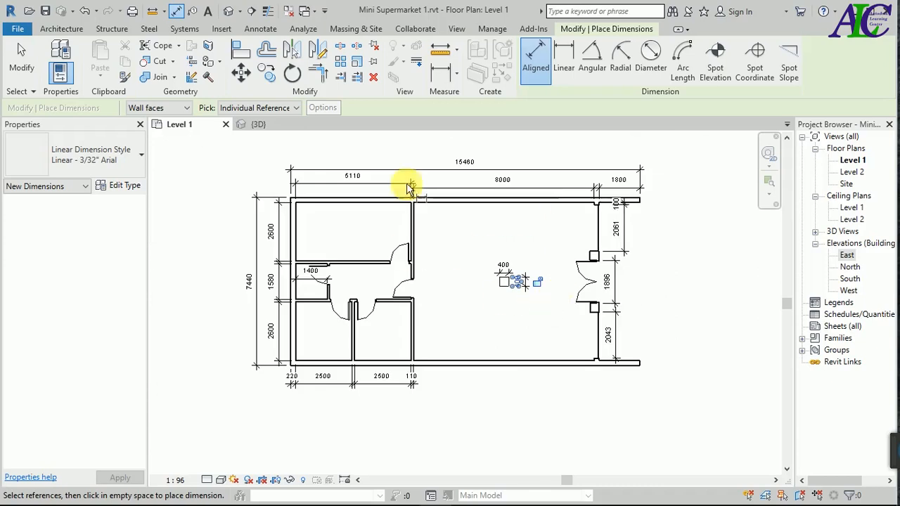
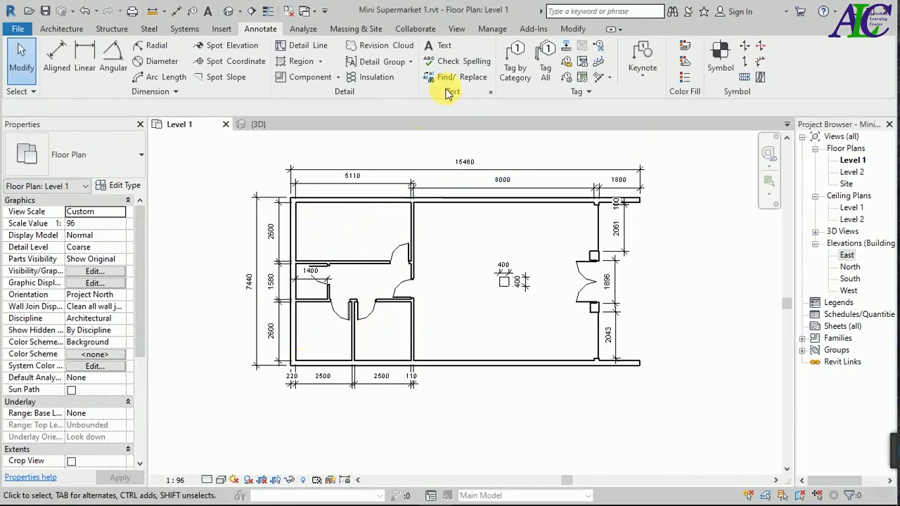
Place text notes reading "Storage" in the large upper rear room and "Room" in the lower rear corner room.
left_click(440, 45)
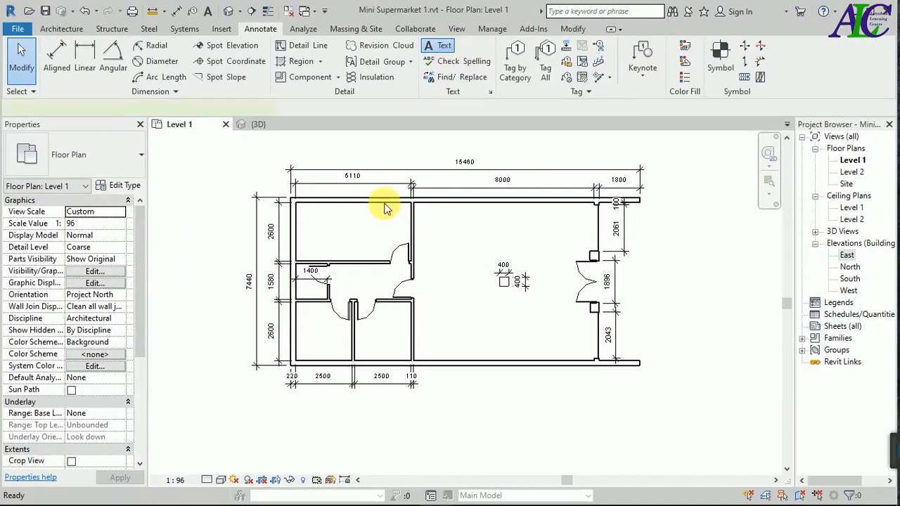
left_click(329, 232)
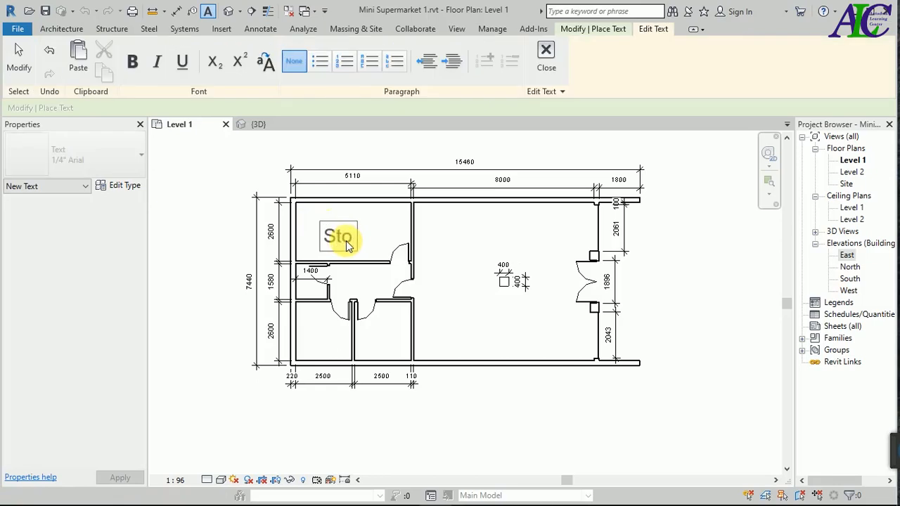
type("Storage")
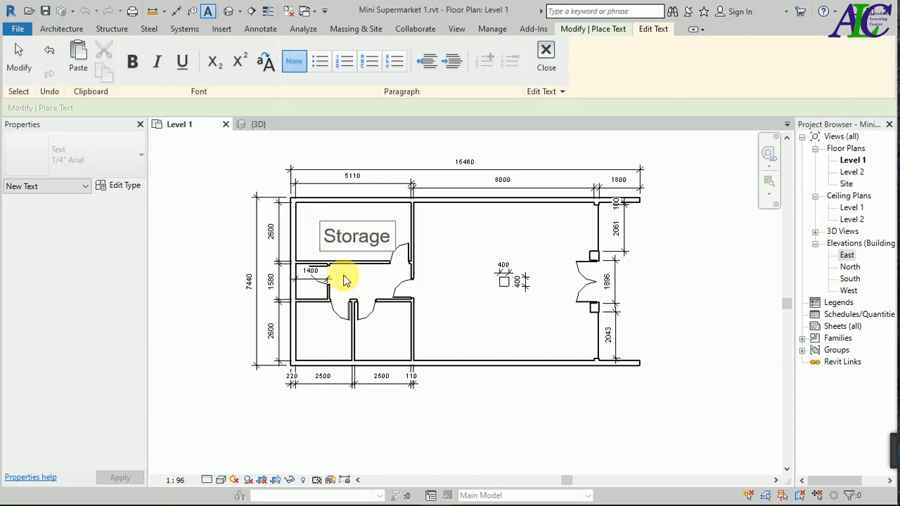
left_click(325, 334)
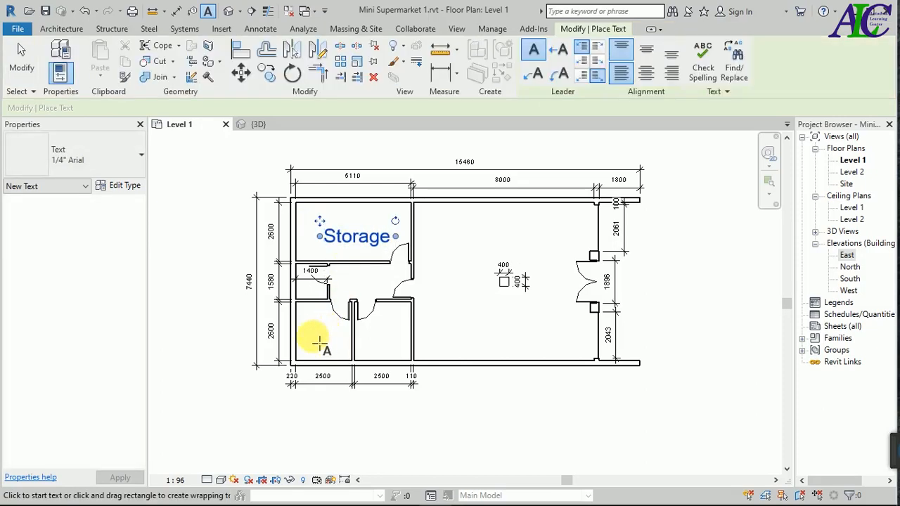
left_click(320, 340)
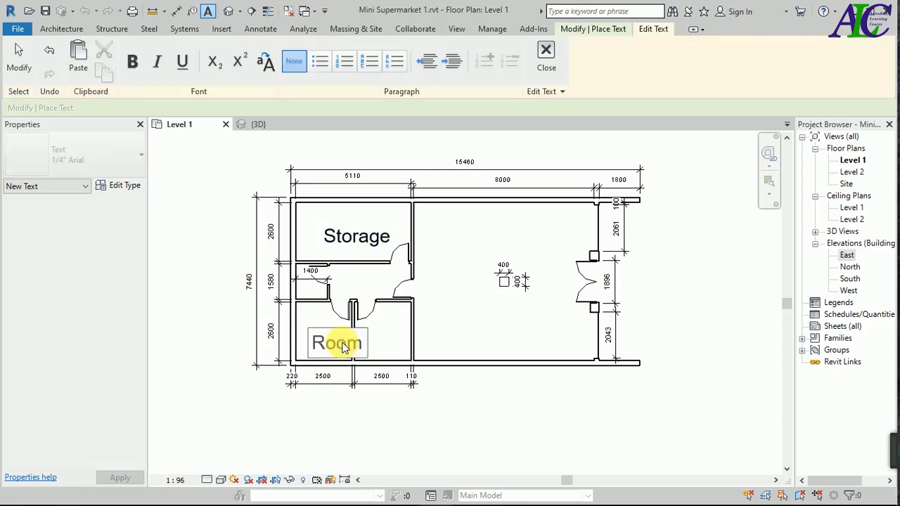
left_click(369, 332)
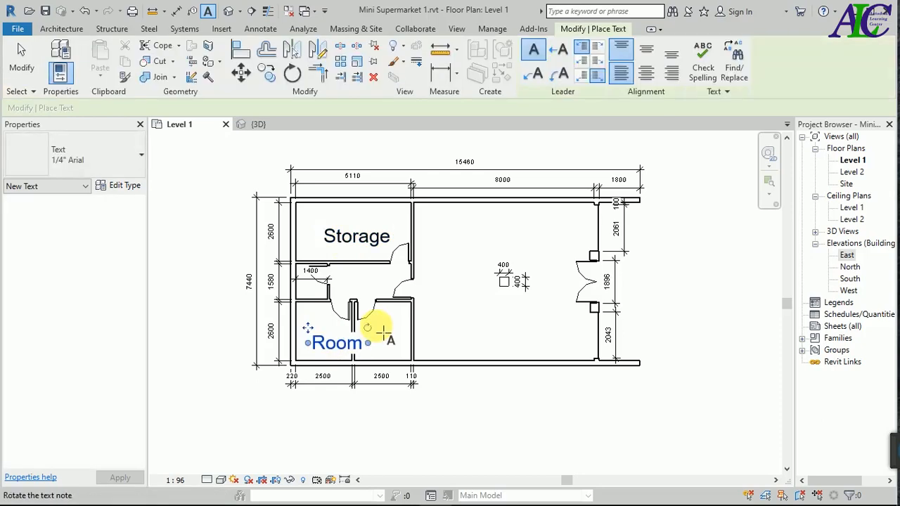
Place text notes reading "Office" in the lower room next to the sales area and "WC" in the small middle compartment.
left_click(376, 317)
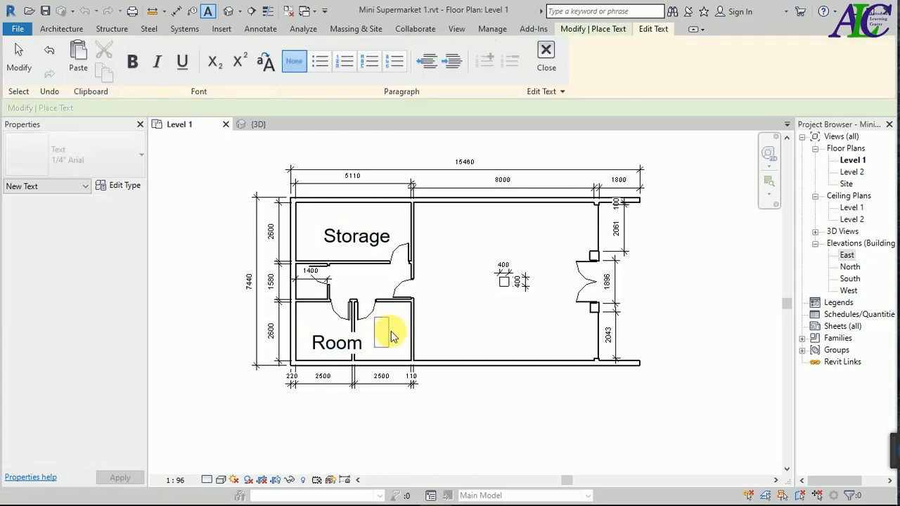
type("Office")
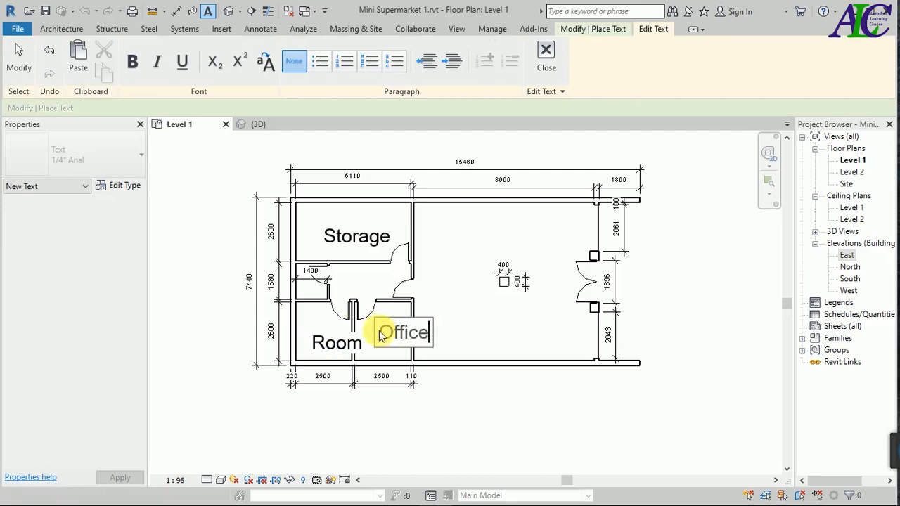
left_click(310, 282)
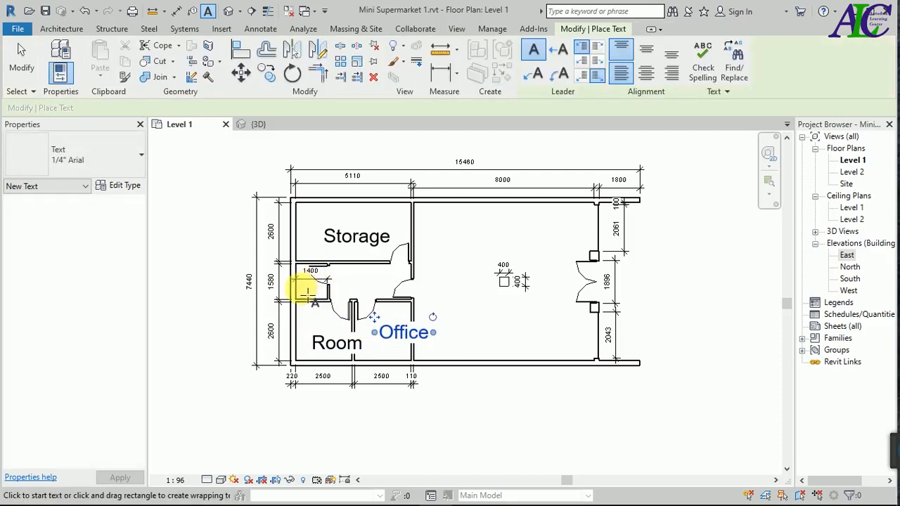
left_click(308, 291)
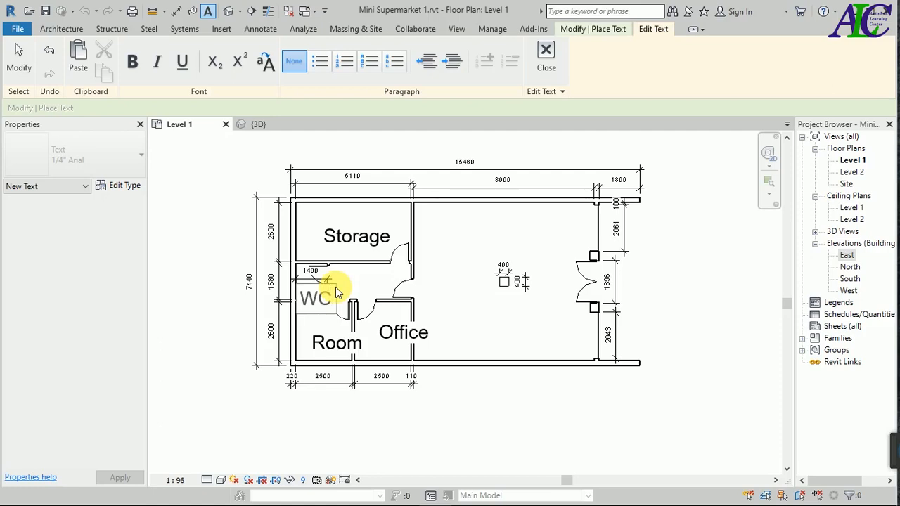
left_click(378, 283)
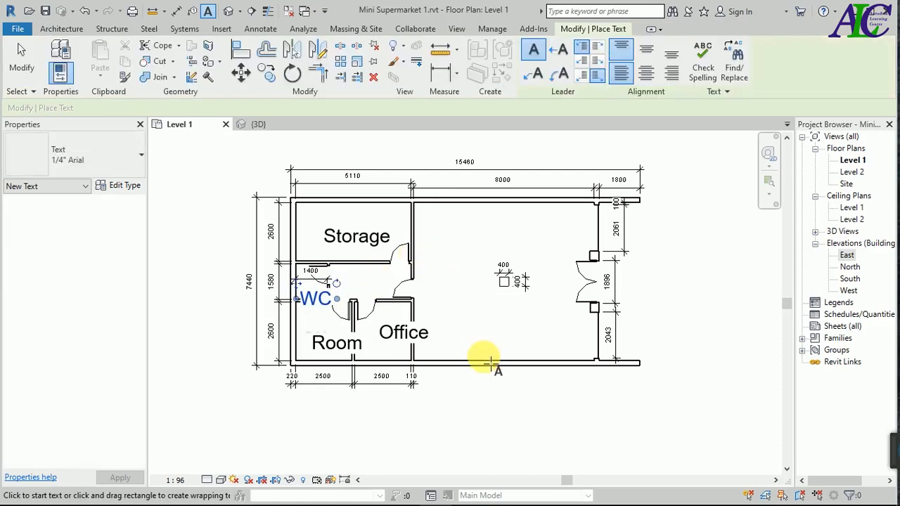
Add the title text "Mini Supermarket floor plan" below the plan and end the Text command.
left_click(352, 427)
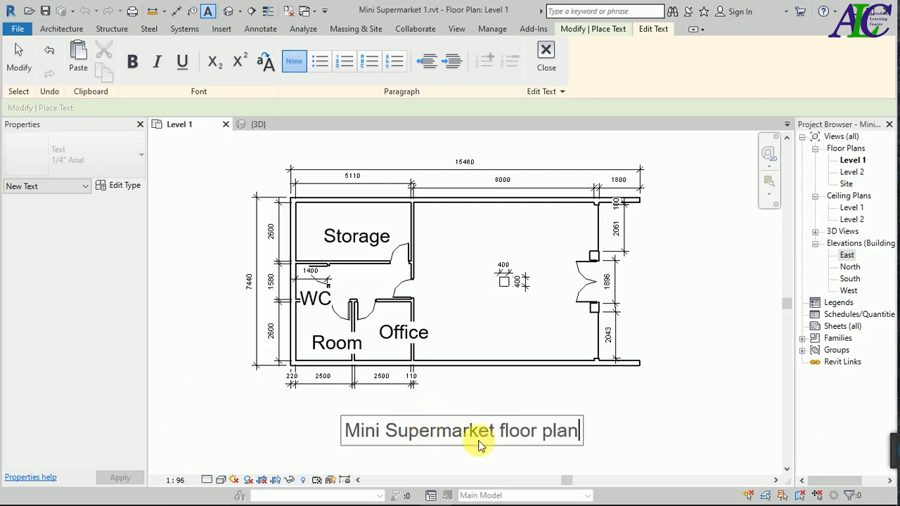
left_click(602, 437)
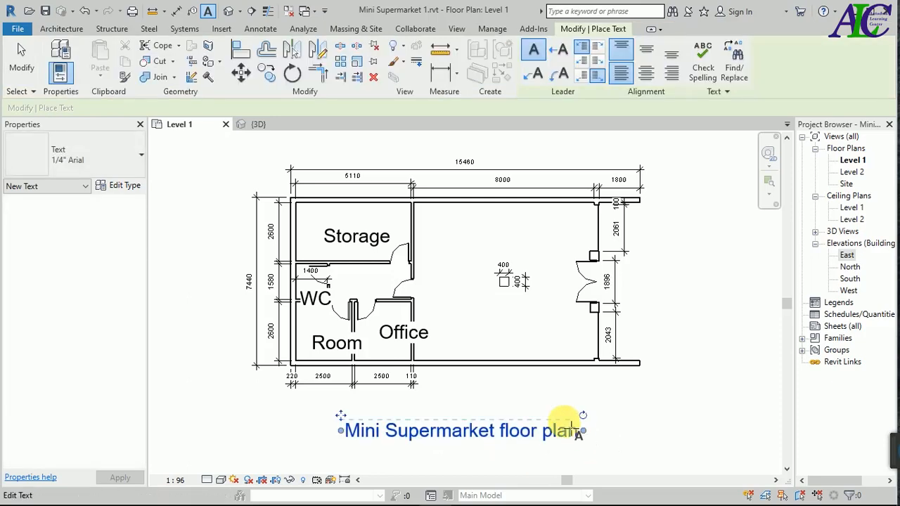
key("Escape")
key("Escape")
Shrink the "Room" label by formatting its whole text as subscript, then finish editing the note.
scroll(357, 398, "up", 1)
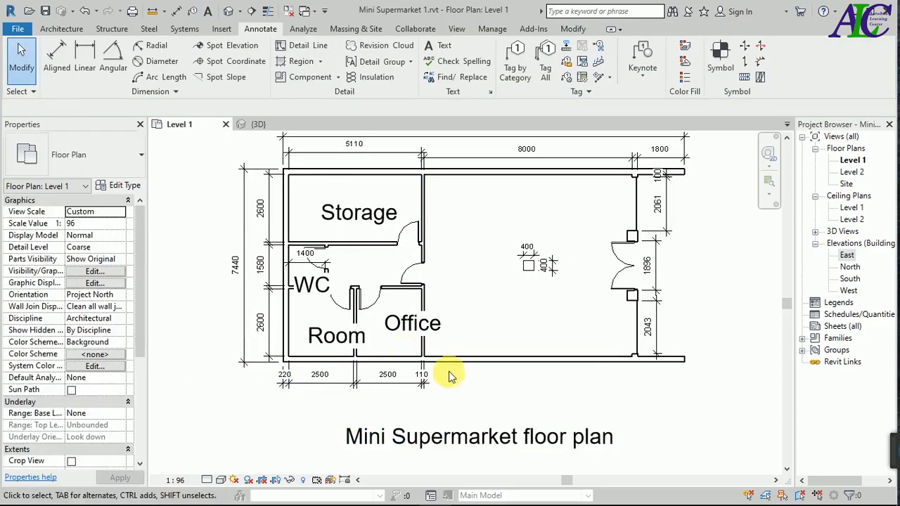
scroll(367, 414, "down", 3)
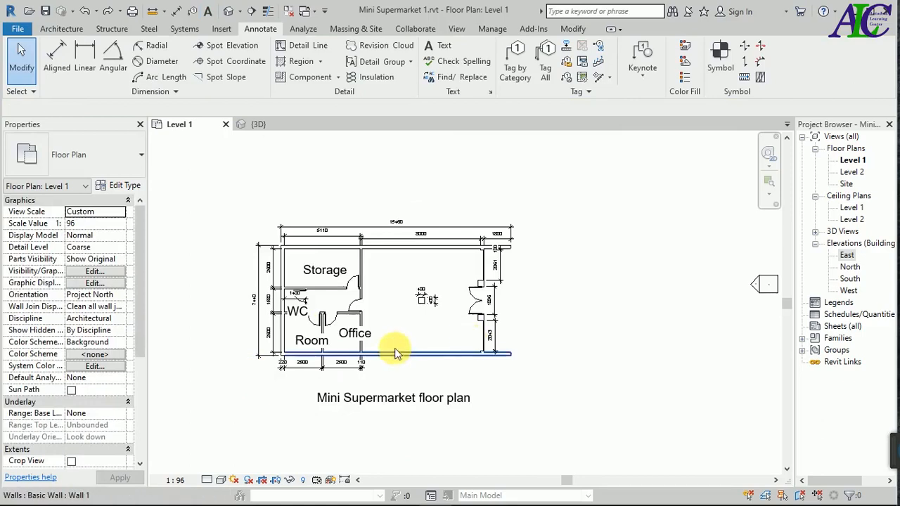
scroll(315, 385, "up", 1)
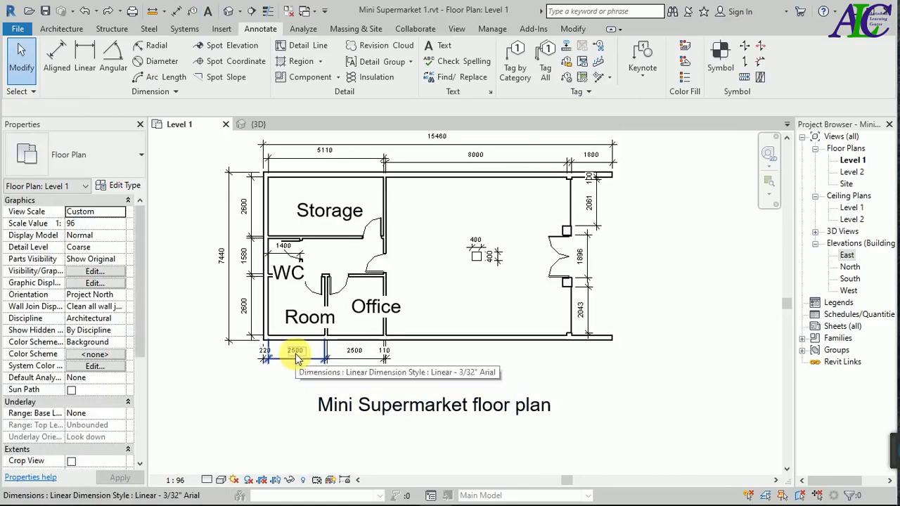
scroll(316, 336, "up", 3)
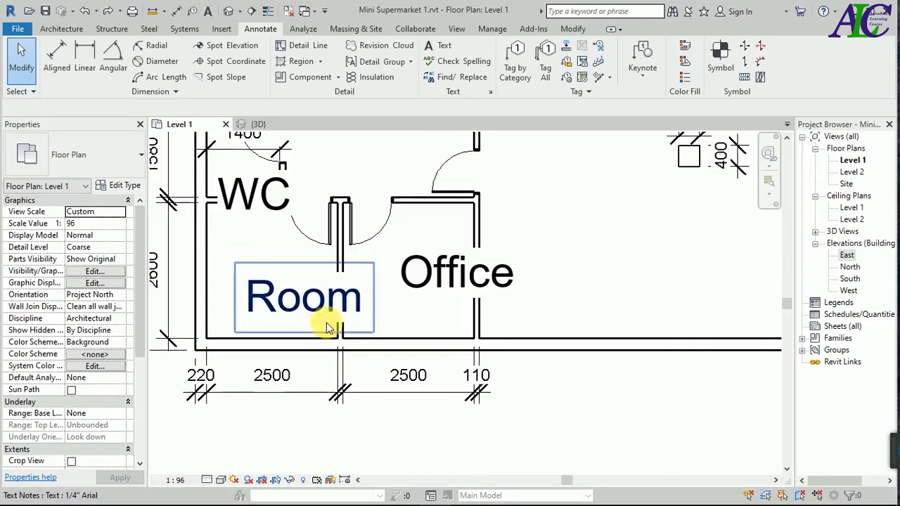
left_click(287, 301)
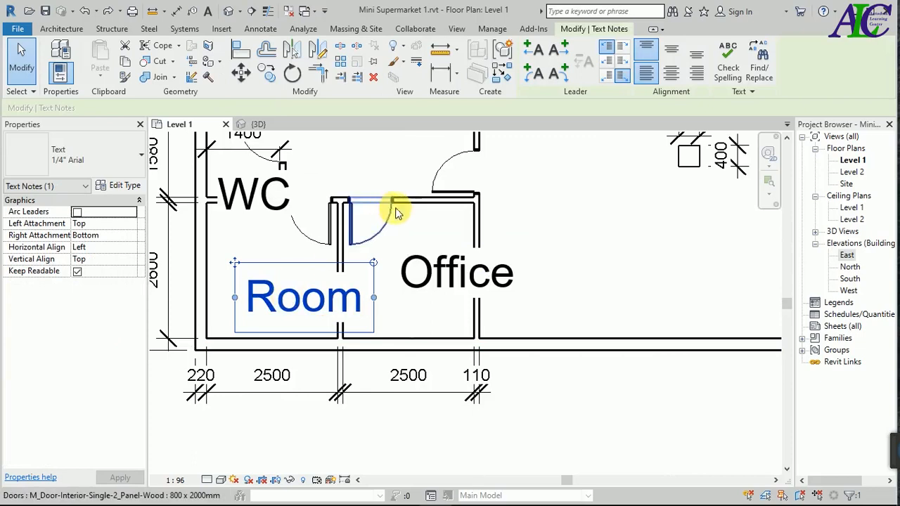
double_click(316, 297)
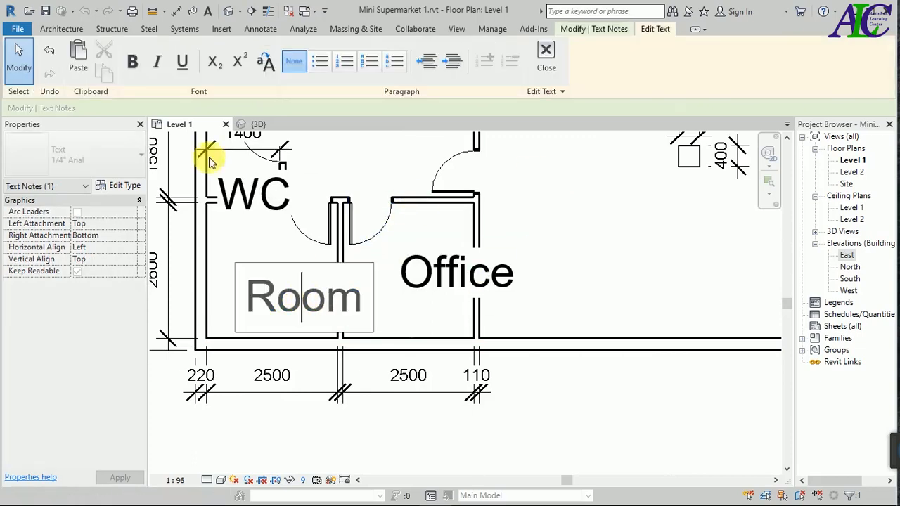
left_click(213, 62)
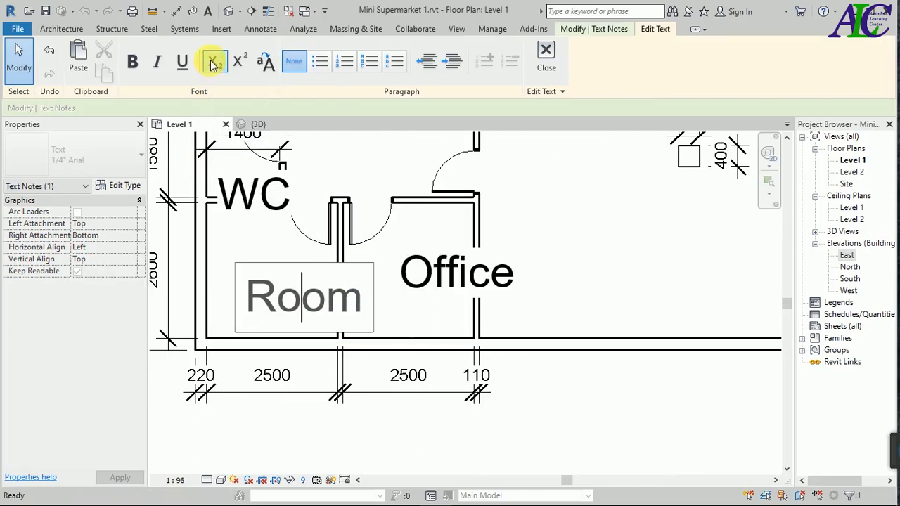
double_click(328, 302)
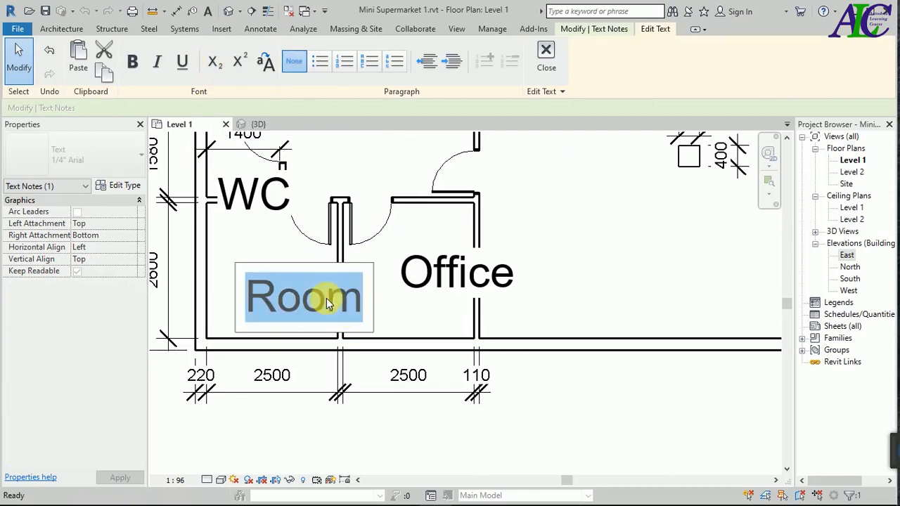
left_click(214, 63)
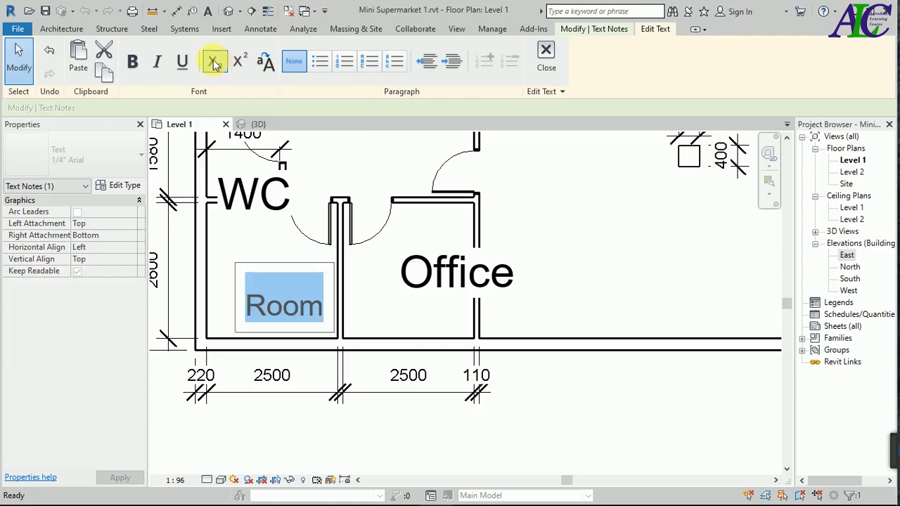
left_click(449, 282)
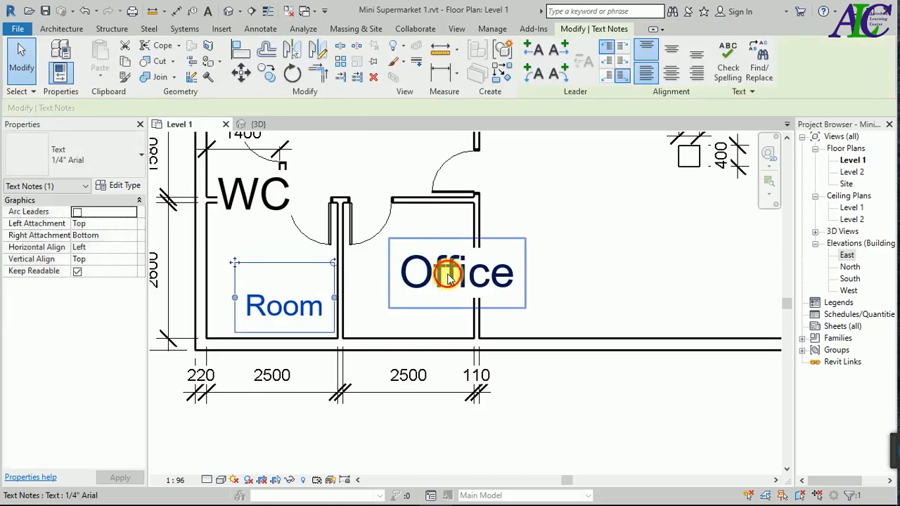
Shrink the "Office" label by formatting its whole text as subscript, and finish editing the note.
left_click(449, 282)
double_click(449, 277)
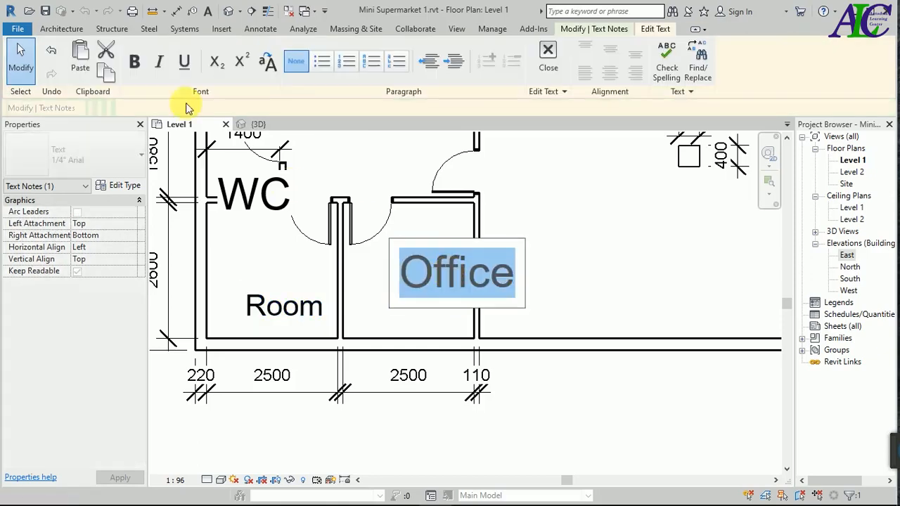
left_click(219, 65)
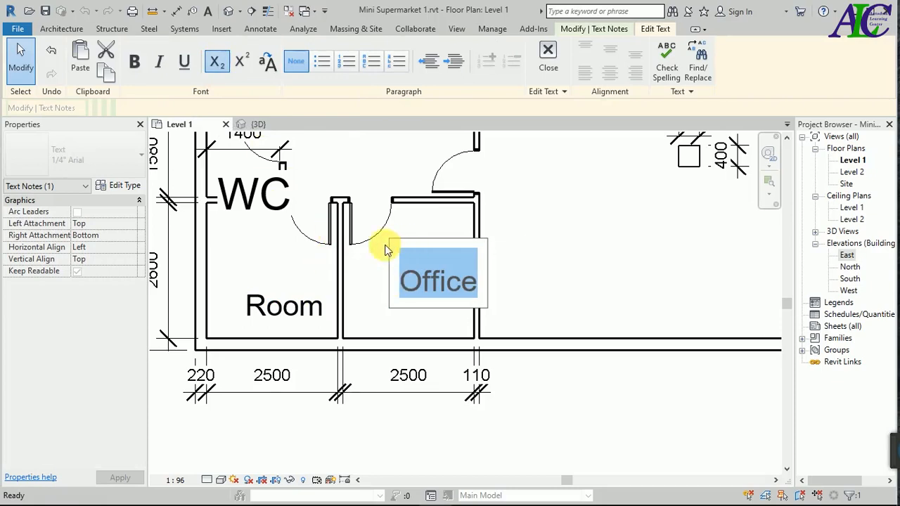
left_click(248, 193)
Format the whole "WC" label as subscript to make it smaller, and close the text editing.
left_click(248, 194)
double_click(257, 194)
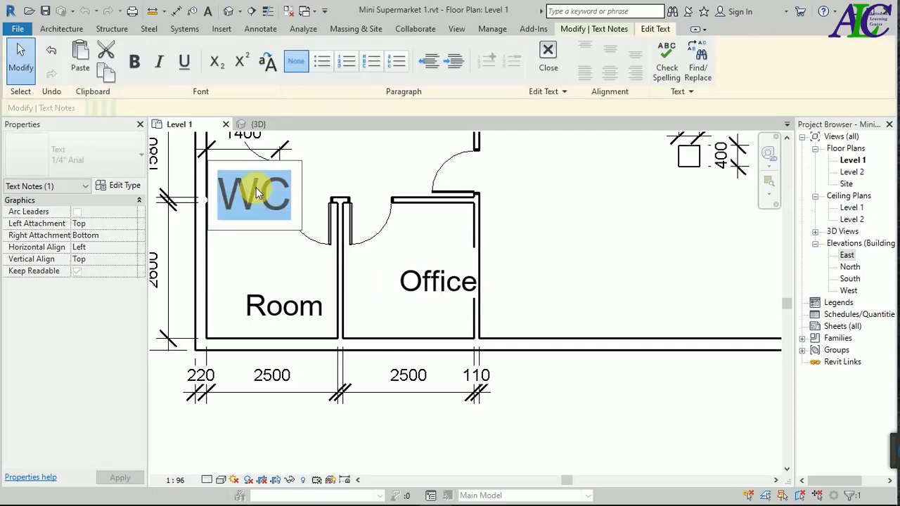
left_click(220, 65)
left_click(220, 66)
left_click(218, 61)
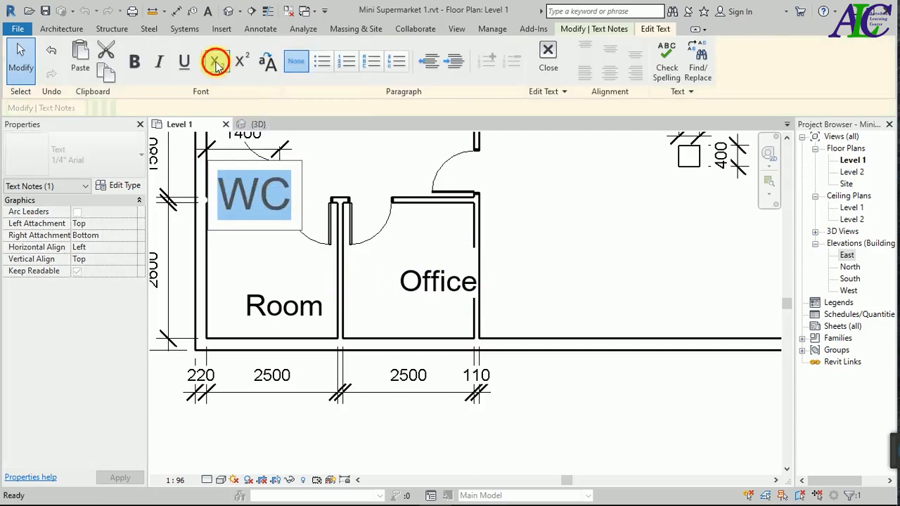
left_click(315, 274)
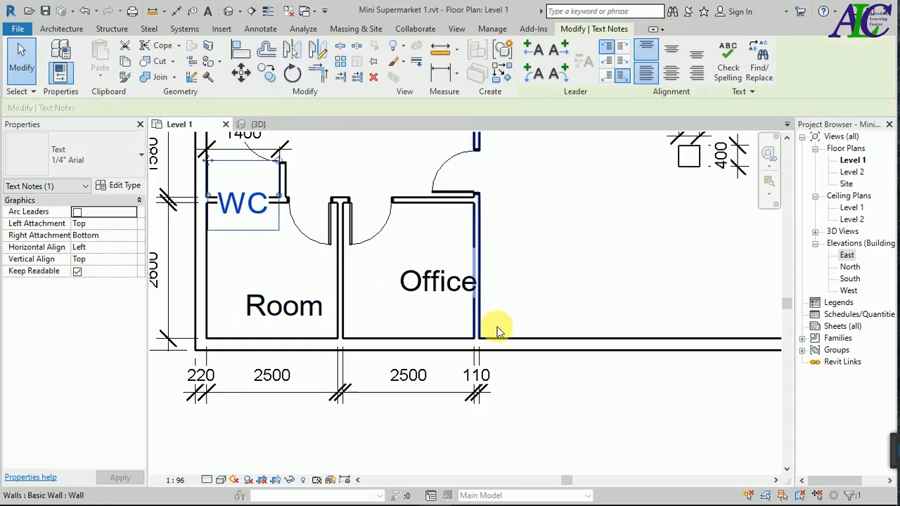
Nudge the "Office" label left, clear of the sales-area wall, so it sits centred between its room's side walls.
left_click(430, 283)
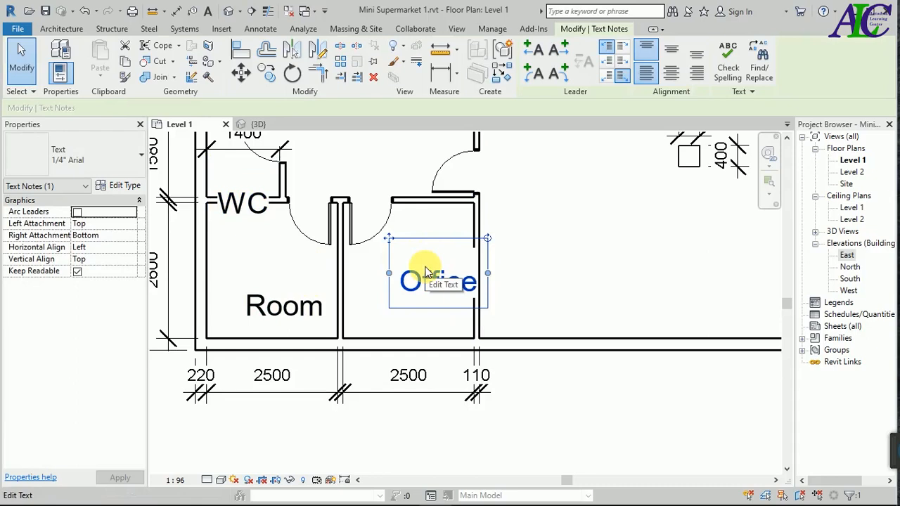
key("Left")
key("Left")
key("Left")
key("Left")
key("Left")
key("Left")
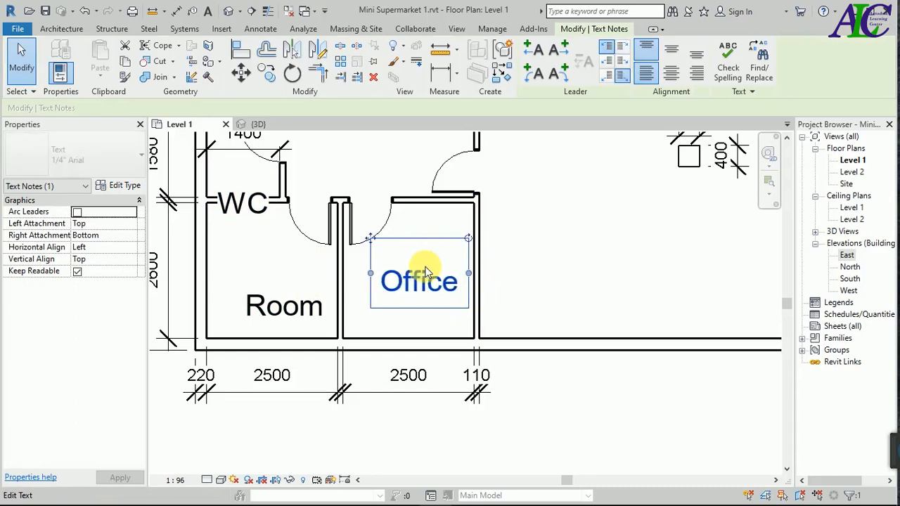
key("Left")
key("Left")
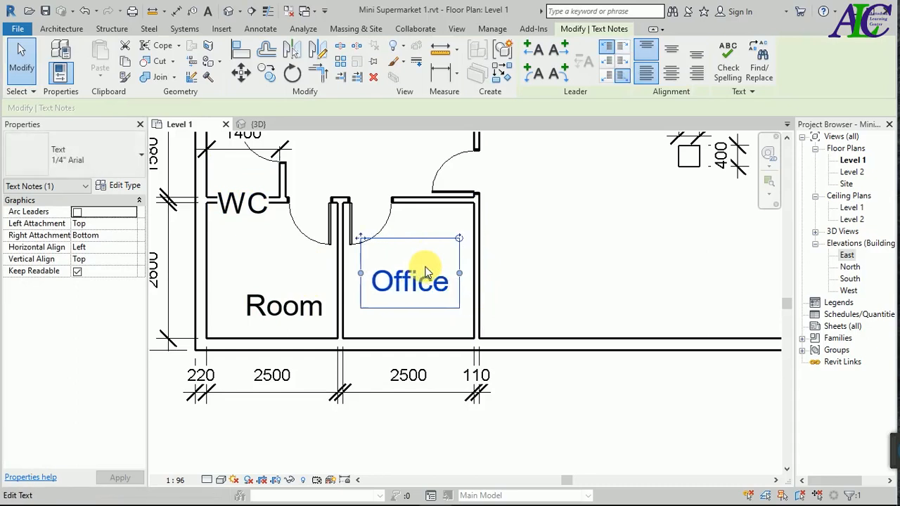
Nudge the "Room" label slightly left and up to centre it in the lower corner room.
left_click(256, 306)
key("Left")
key("Left")
key("Left")
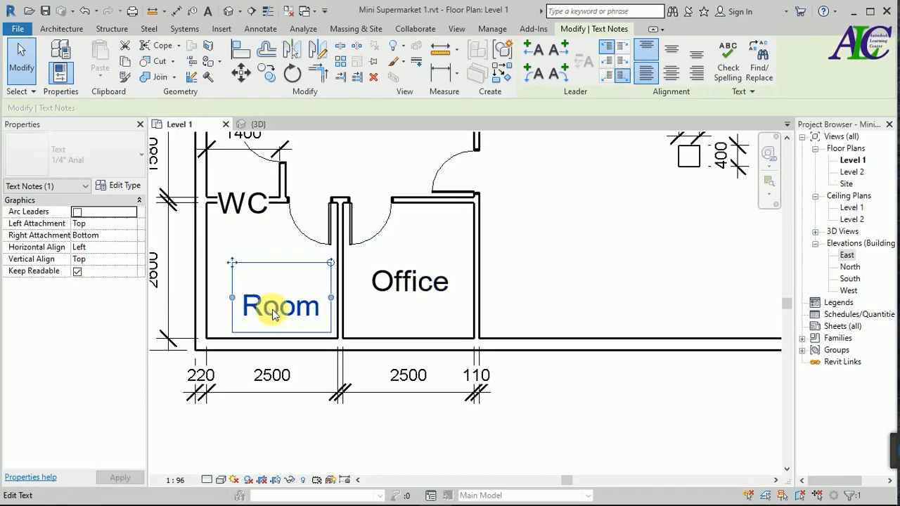
key("Up")
key("Up")
key("Up")
key("Up")
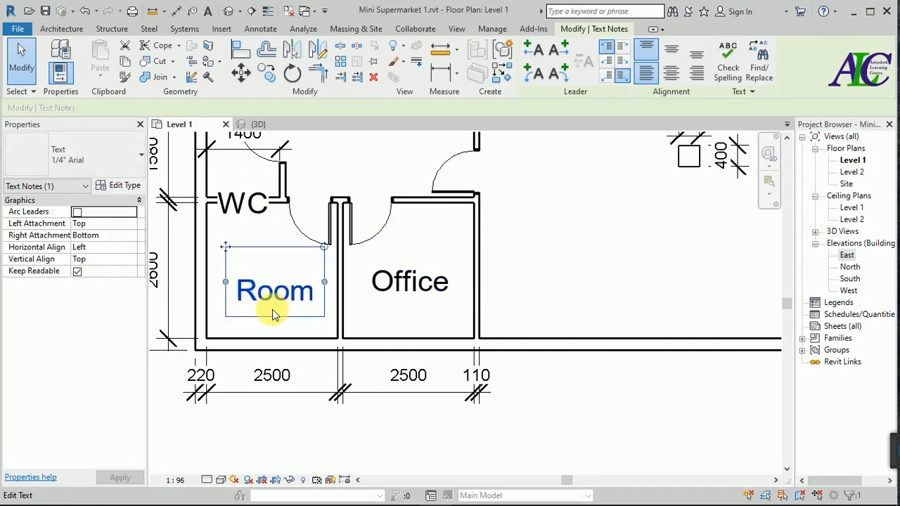
Nudge the "WC" label up off the partition wall so it fits inside the small compartment, and clear the selection.
left_click(240, 204)
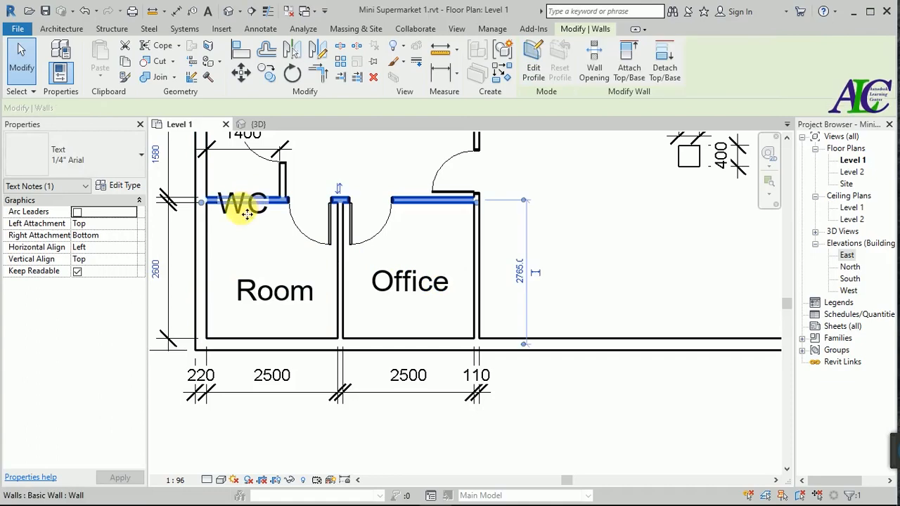
left_click(237, 215)
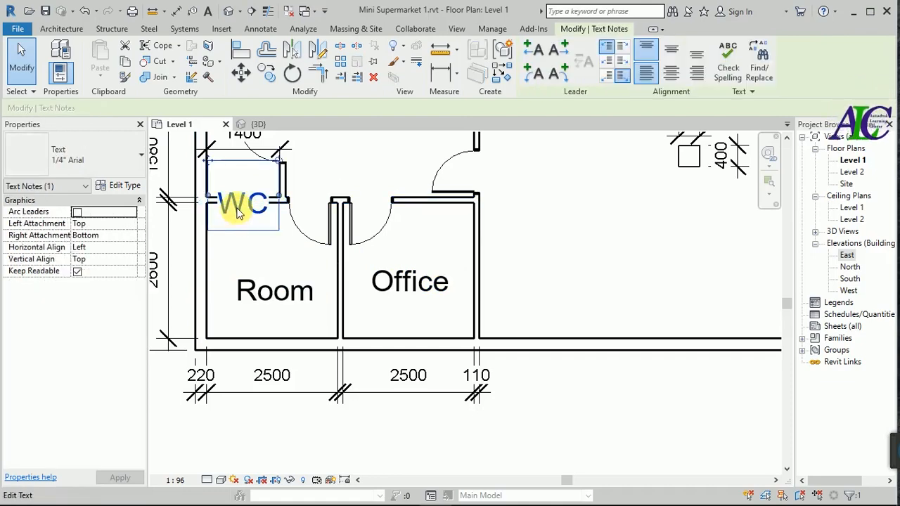
key("Up")
key("Up")
key("Up")
key("Up")
key("Up")
key("Up")
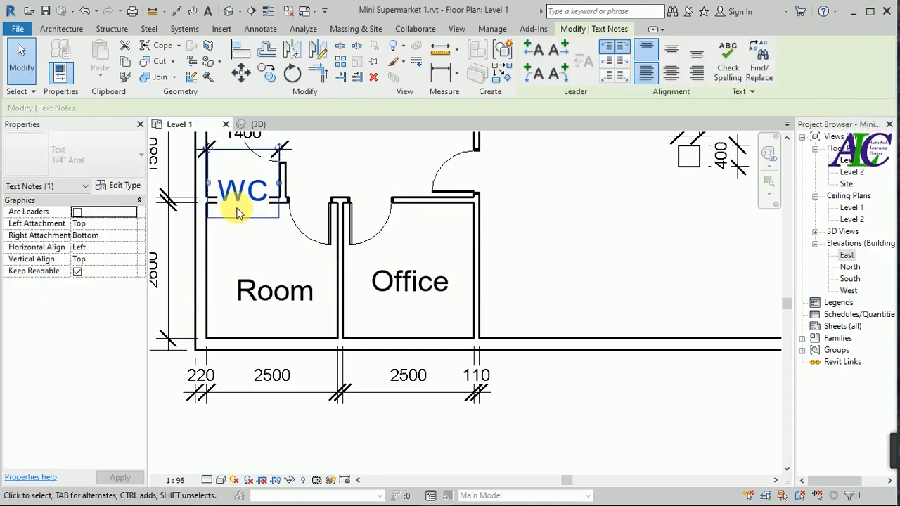
key("Up")
key("Up")
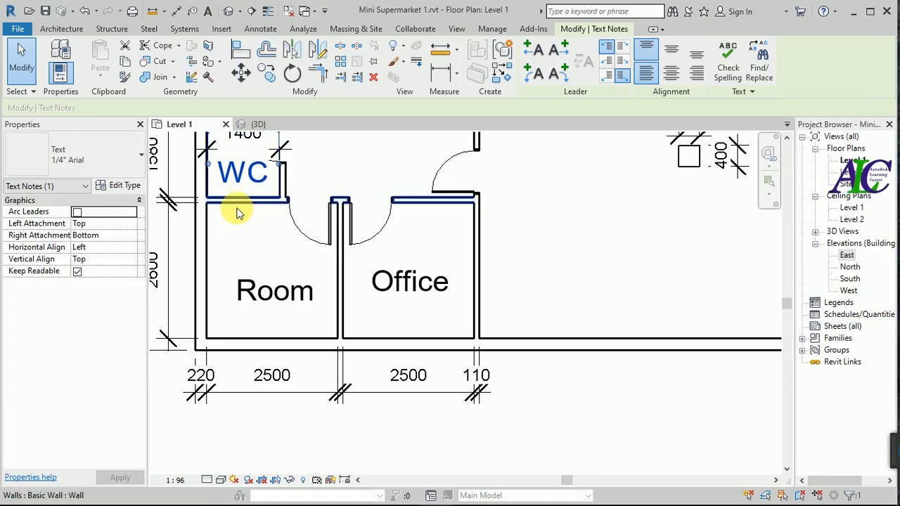
left_click(261, 247)
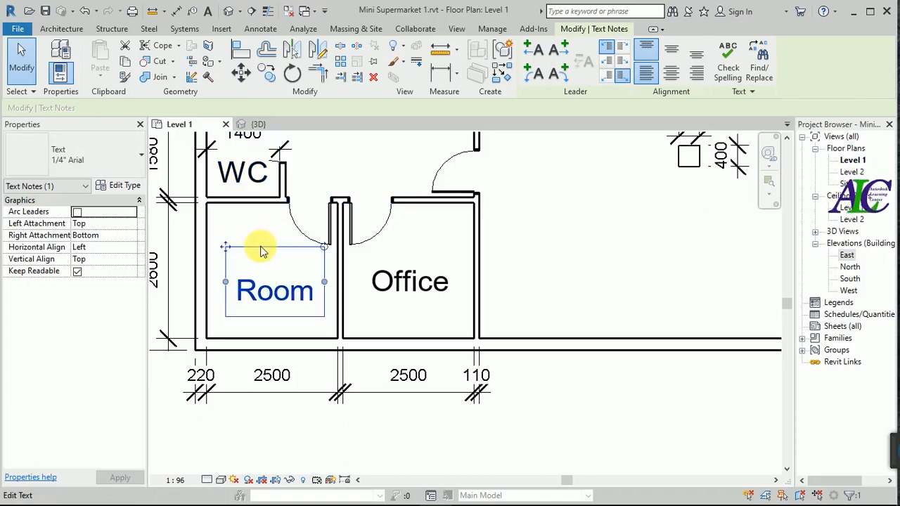
left_click(602, 267)
scroll(304, 282, "down", 4)
scroll(304, 286, "up", 1)
scroll(359, 411, "down", 3)
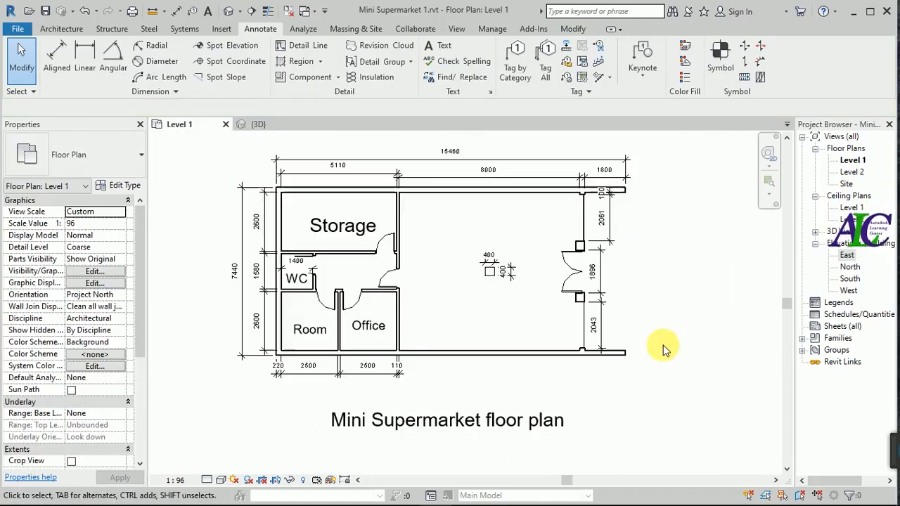